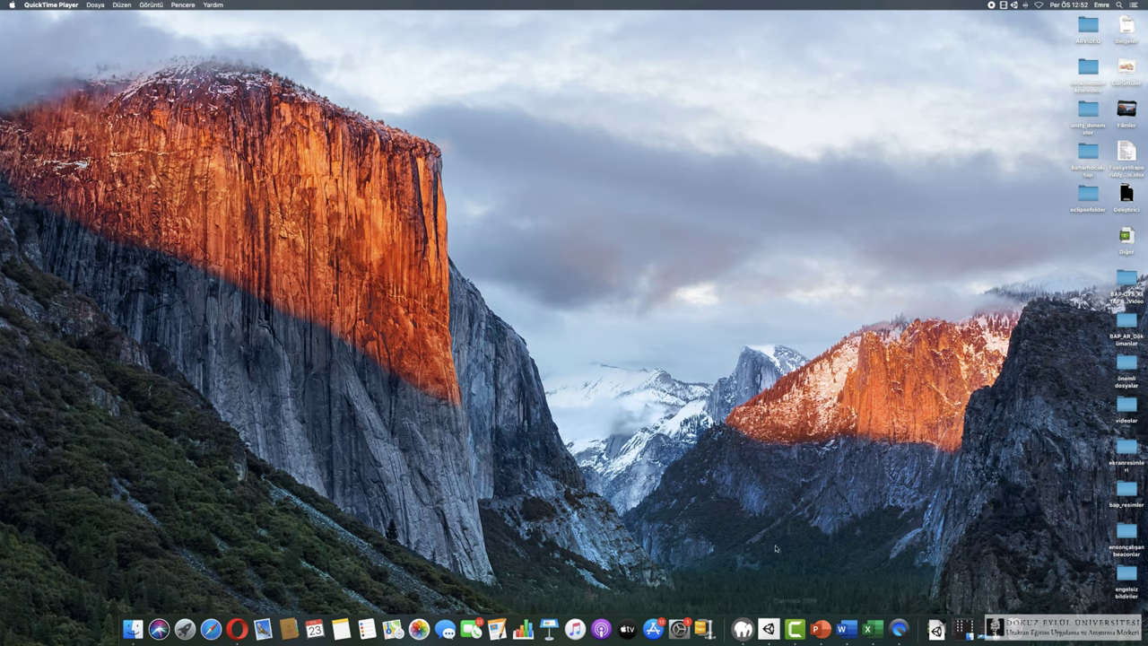
Quit QuickTime Player and launch Camtasia 2019
{"action": "key", "text": "super+q"}
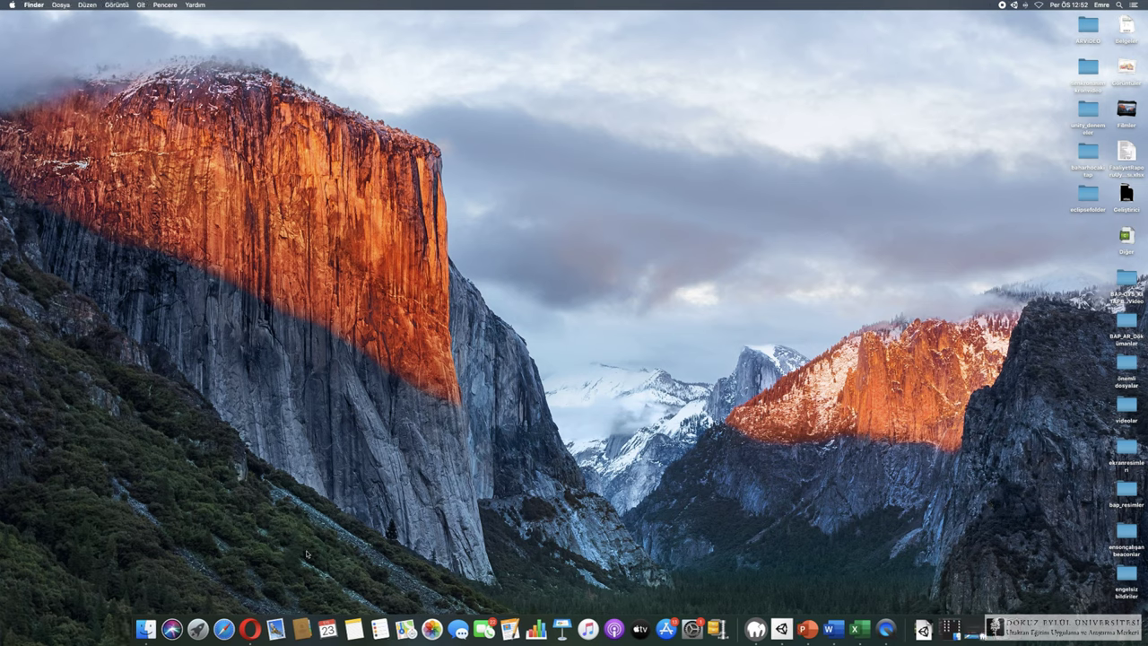
{"action": "left_click", "coordinate": [196, 630]}
{"action": "scroll", "coordinate": [1025, 482], "scroll_direction": "right", "scroll_amount": 3}
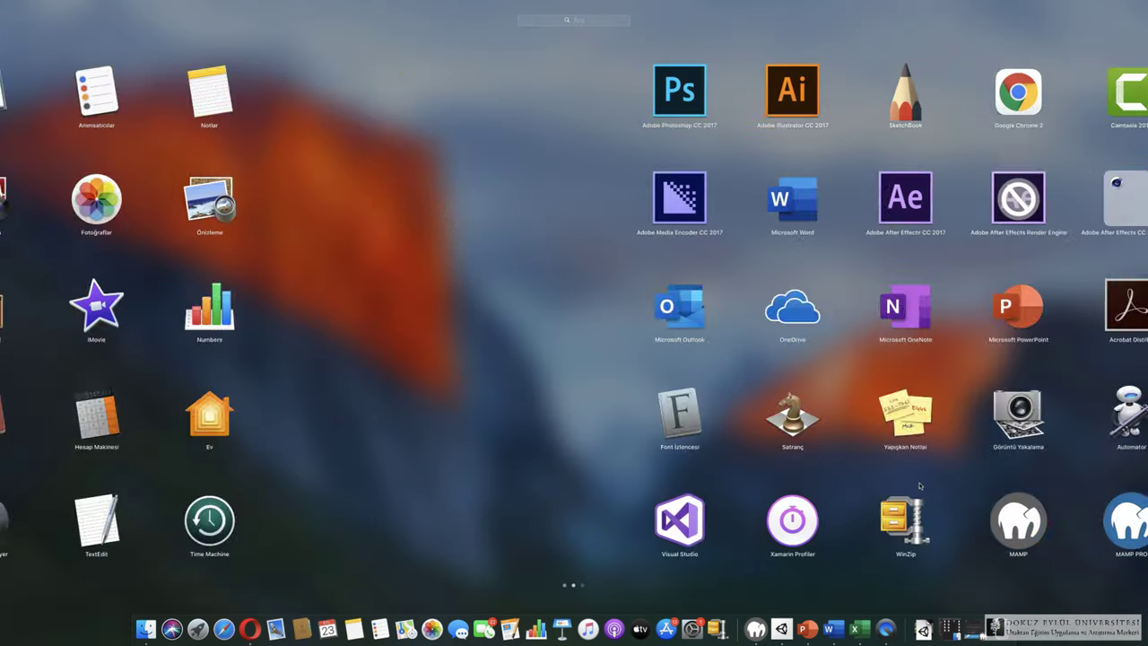
{"action": "left_click", "coordinate": [692, 100]}
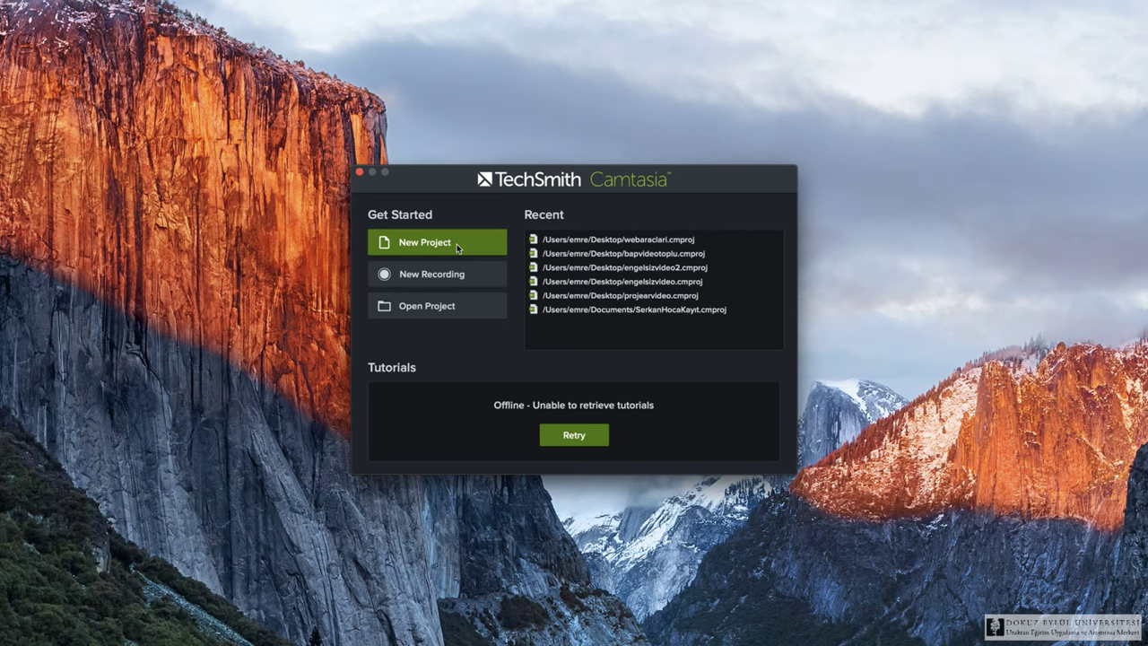
Look through the saved projects on the desktop without opening one and set up a new recording
{"action": "left_click", "coordinate": [464, 310]}
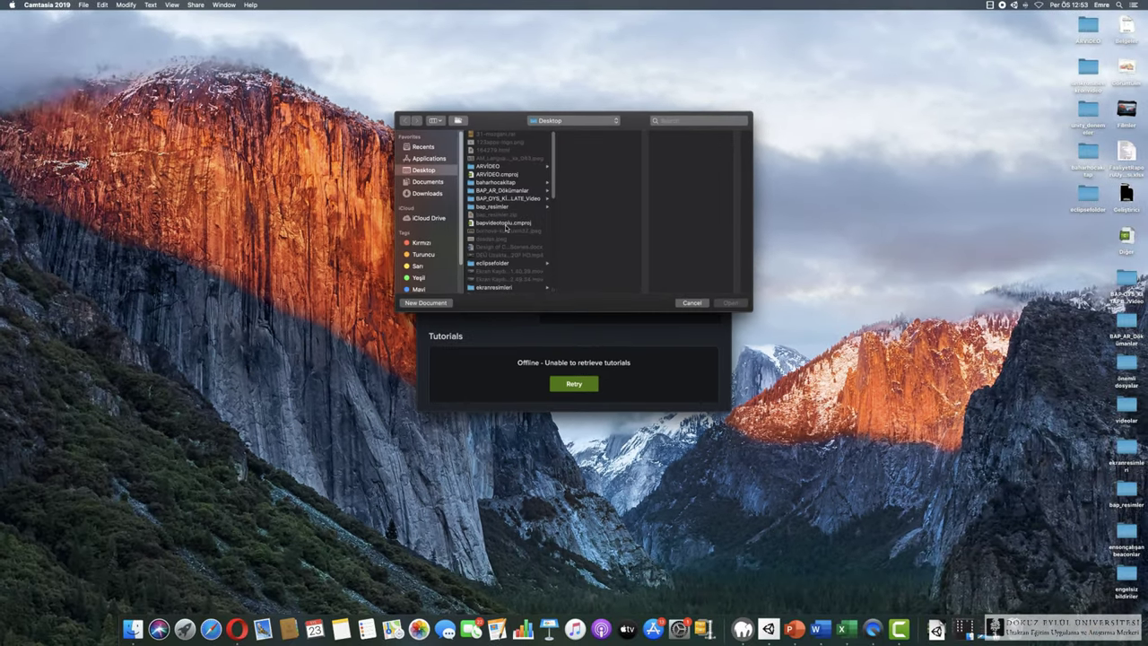
{"action": "left_click", "coordinate": [693, 303]}
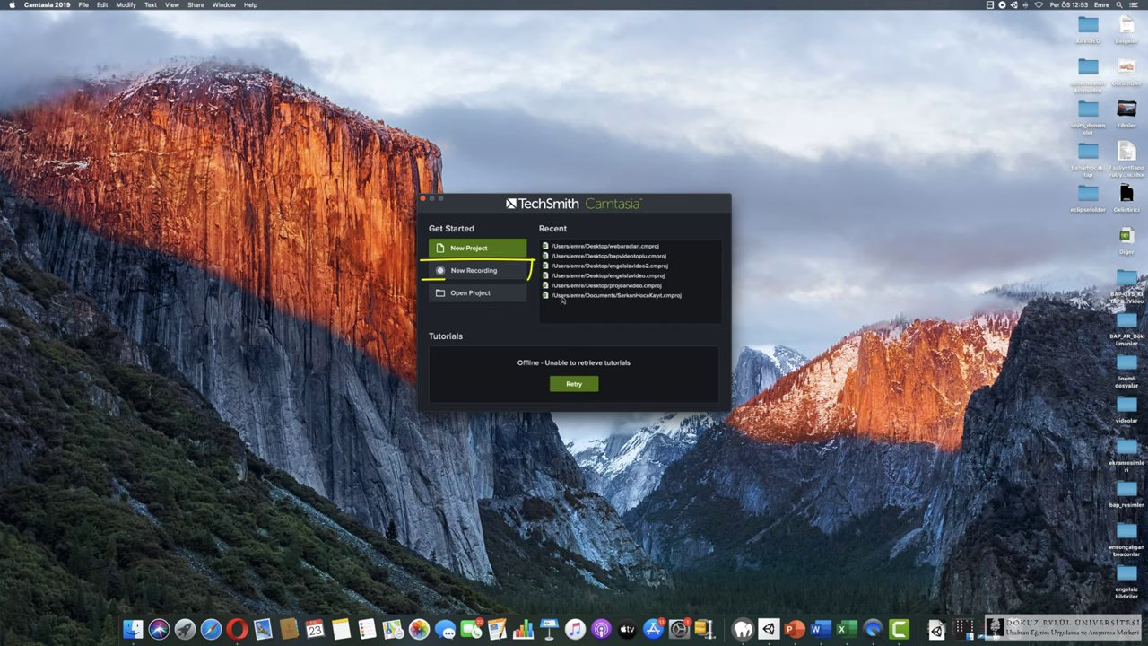
{"action": "left_click", "coordinate": [475, 271]}
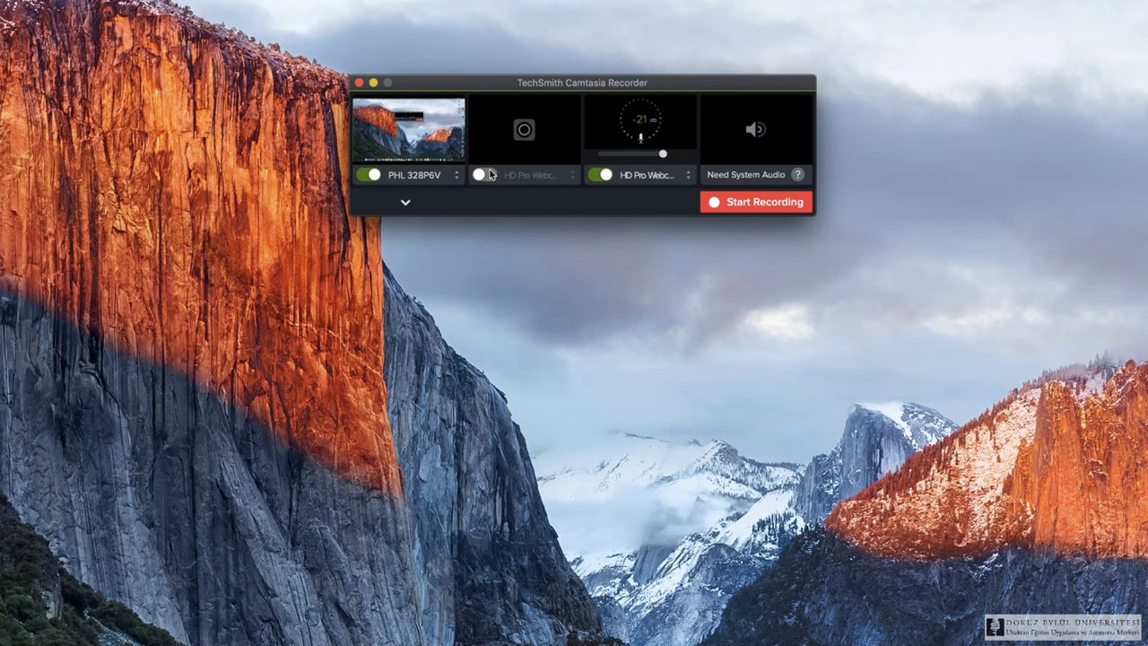
{"action": "left_click", "coordinate": [457, 176]}
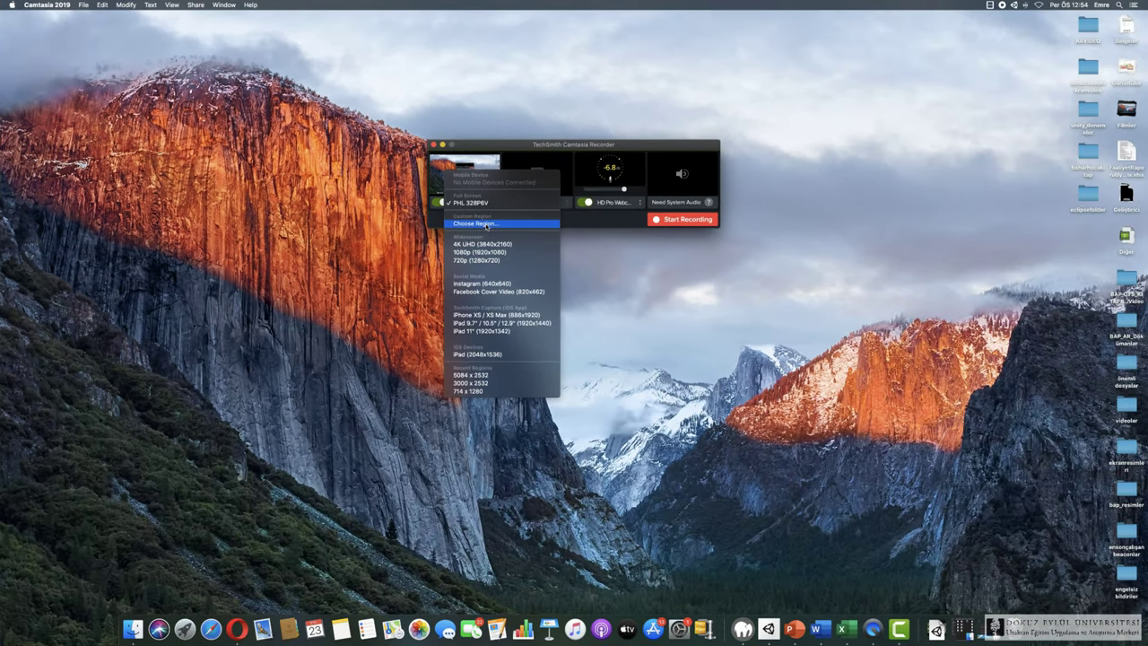
{"action": "left_click", "coordinate": [657, 308]}
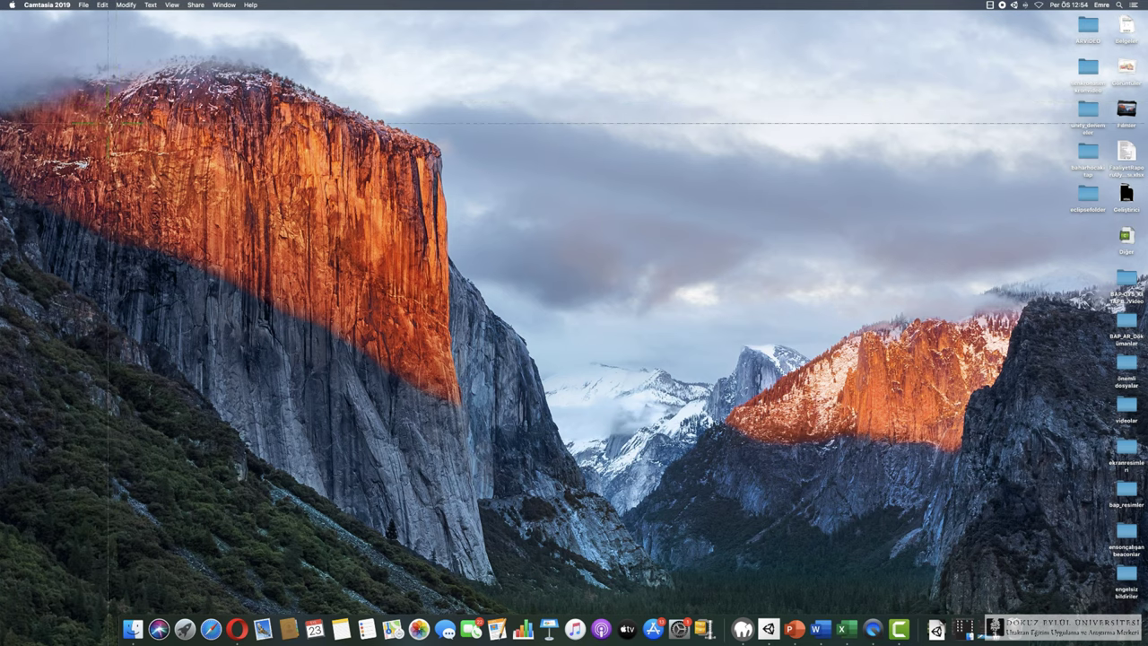
{"action": "left_click_drag", "start_coordinate": [55, 53], "coordinate": [1071, 644]}
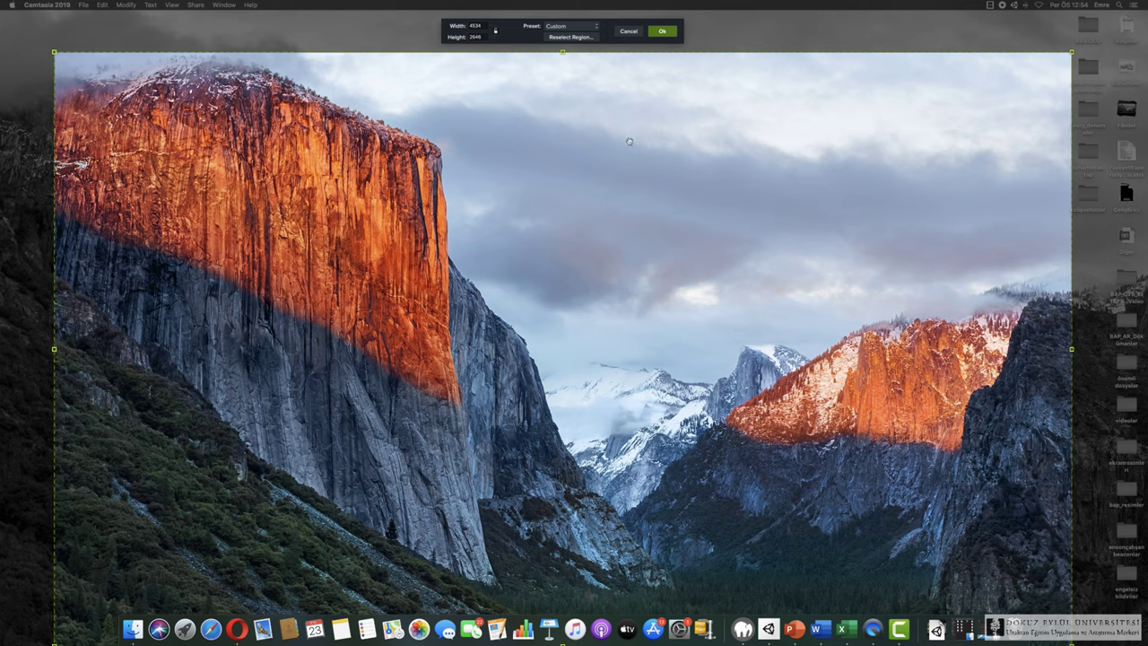
{"action": "left_click", "coordinate": [630, 33]}
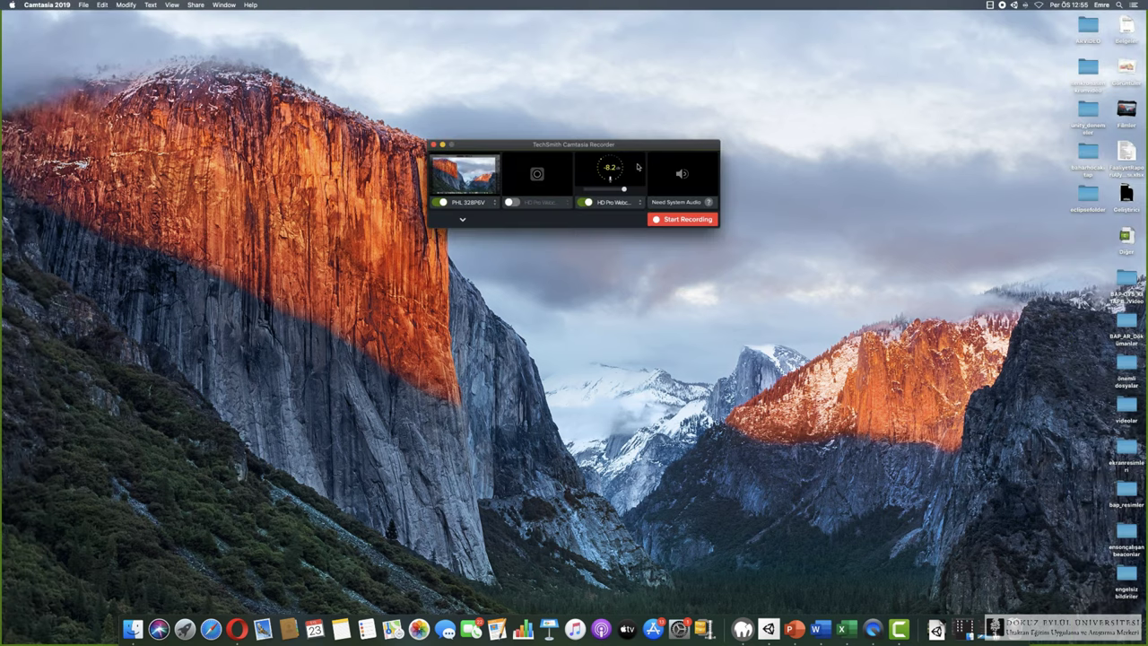
Choose the full PHL 328P6V screen as the recording area and HD Pro Webcam C920 as the microphone
{"action": "left_click", "coordinate": [491, 205]}
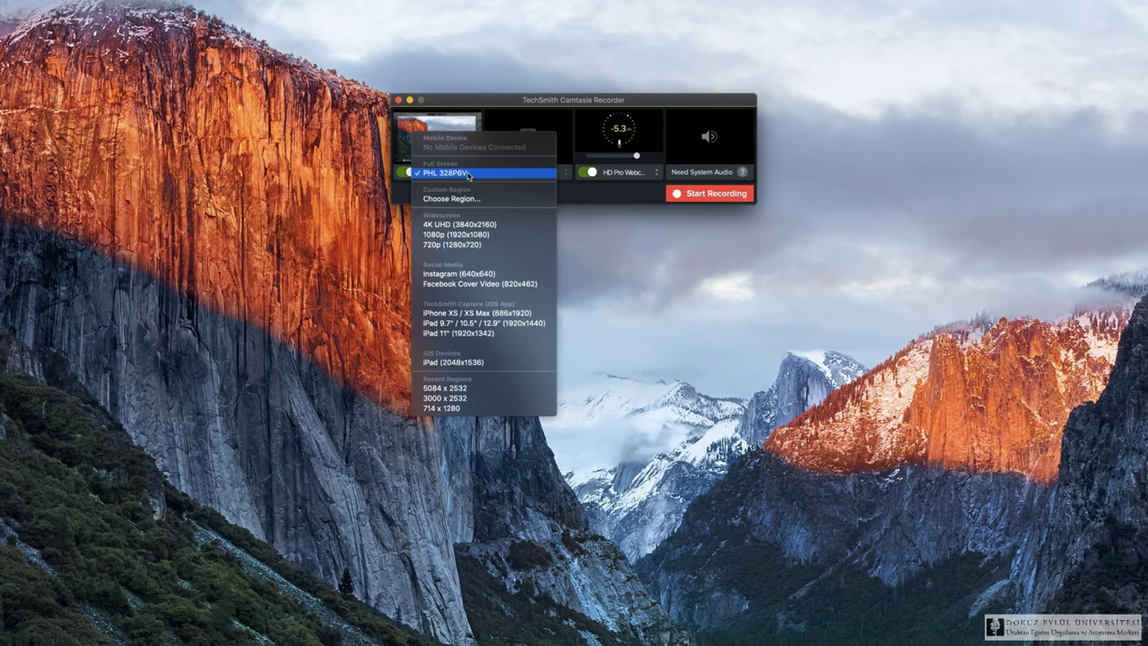
{"action": "left_click", "coordinate": [467, 174]}
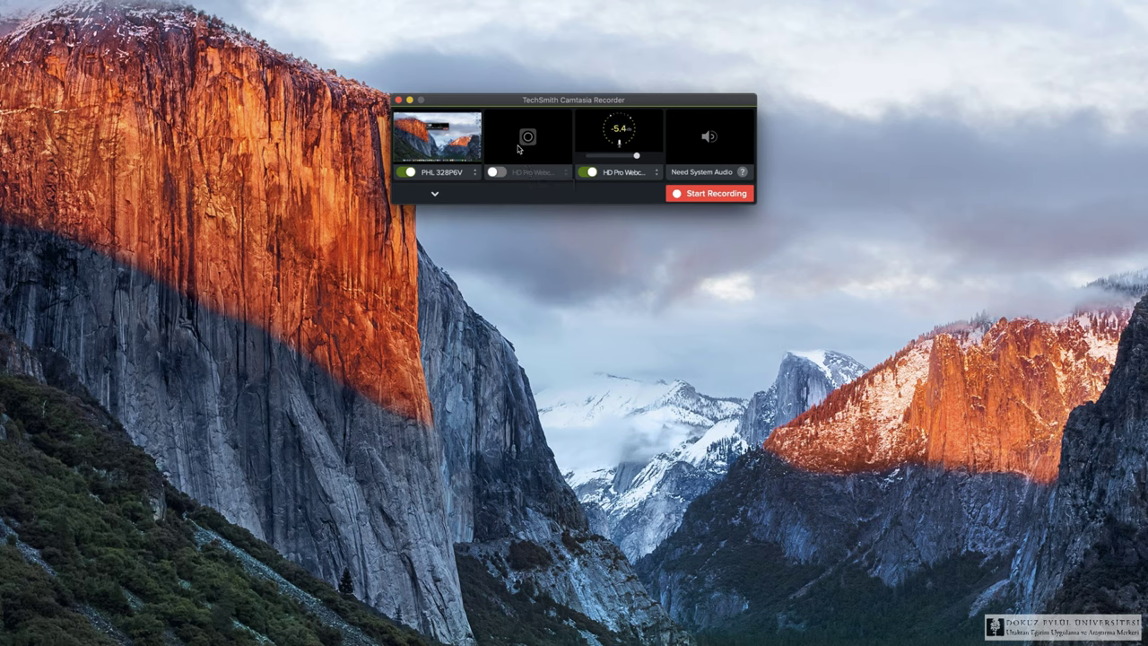
{"action": "left_click", "coordinate": [659, 176]}
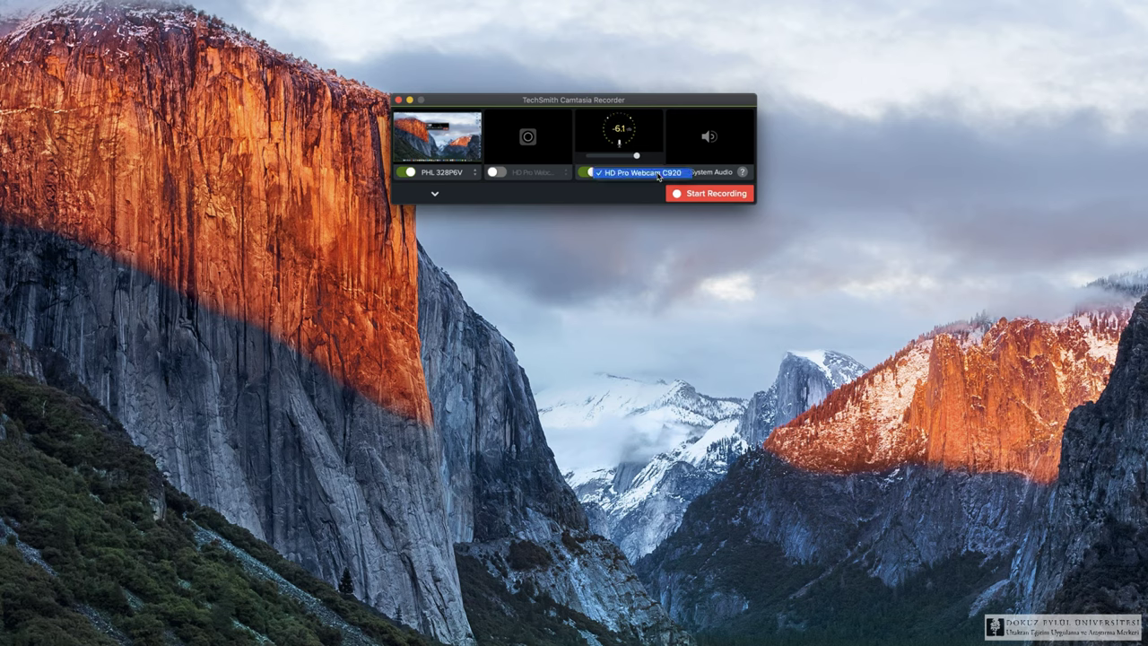
{"action": "left_click", "coordinate": [628, 172]}
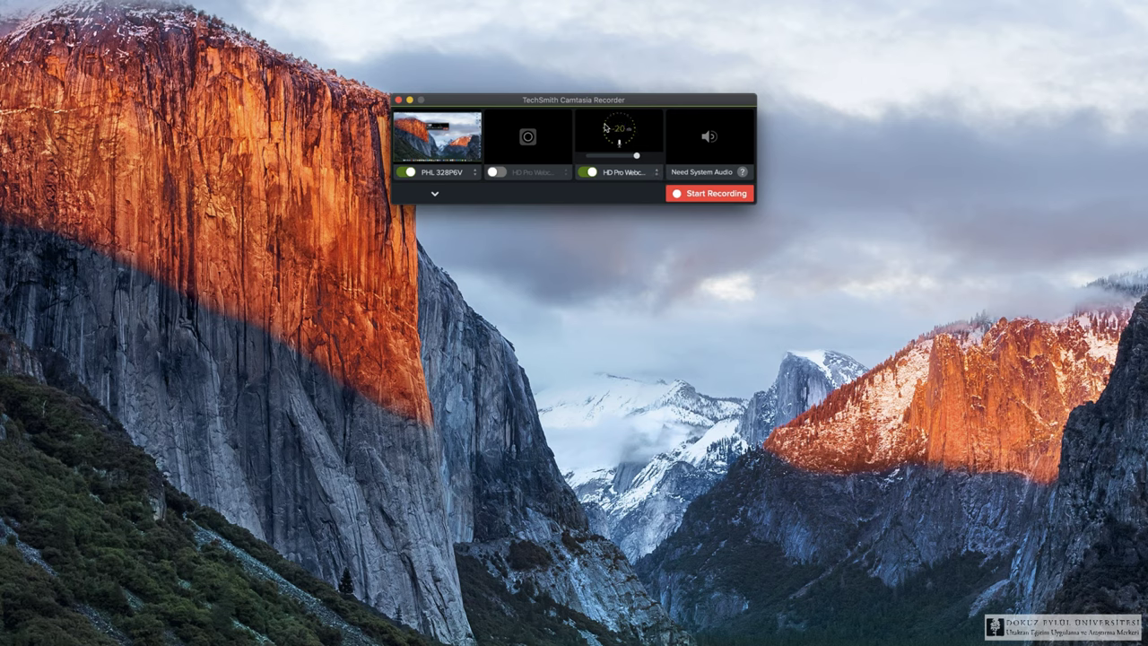
{"action": "left_click", "coordinate": [638, 171]}
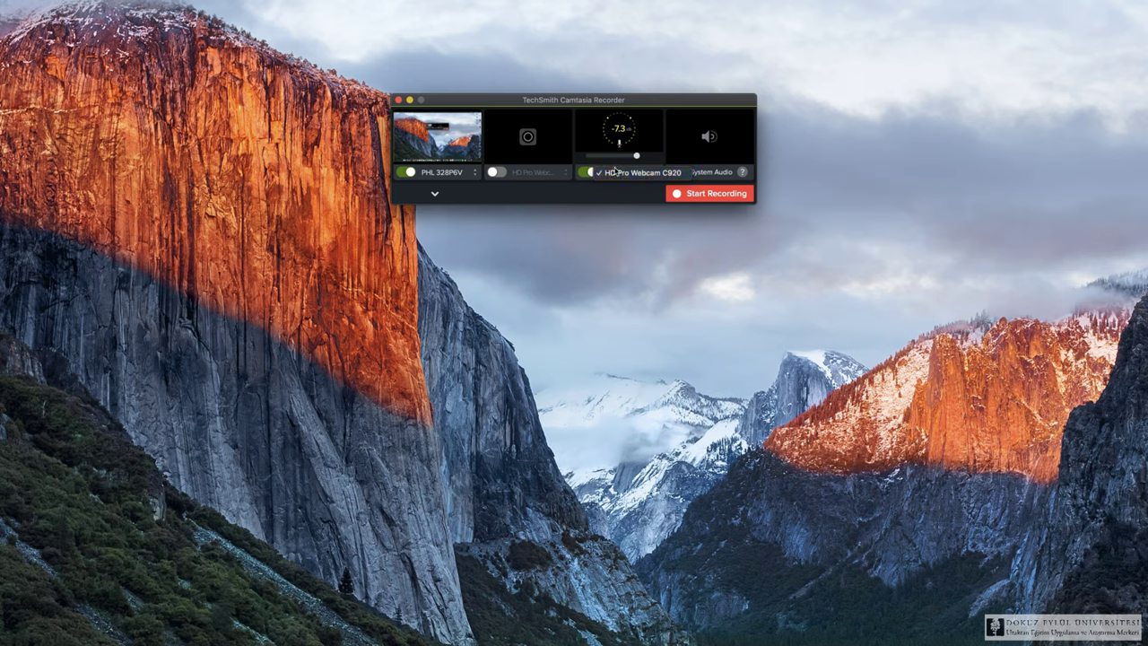
{"action": "left_click", "coordinate": [636, 177]}
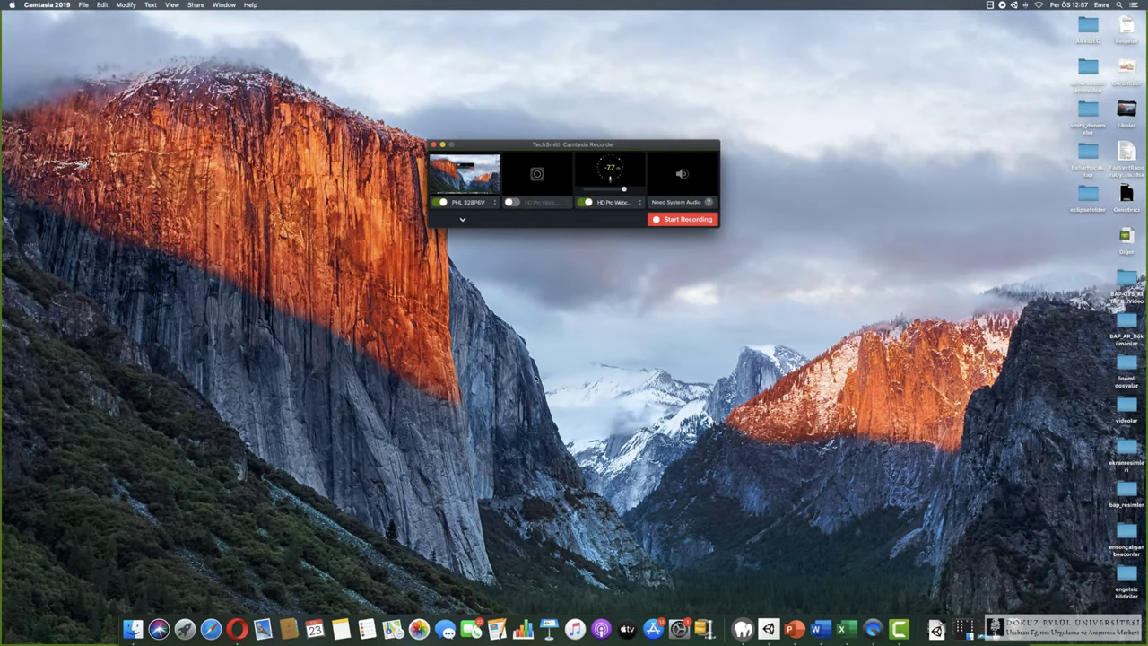
Start the screen recording and present the sunum2.pptx slideshow from the desktop's engelsiz bildiriler folder up to the Beacon Çalışma Prensibi slide
{"action": "left_click", "coordinate": [678, 221]}
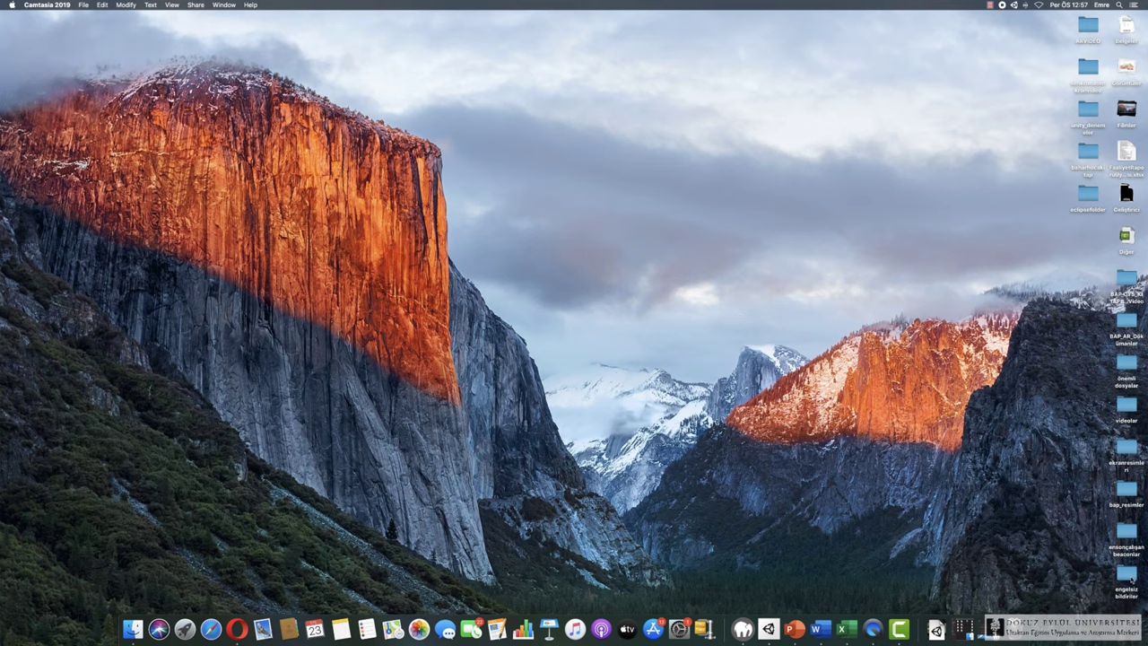
{"action": "double_click", "coordinate": [1127, 572]}
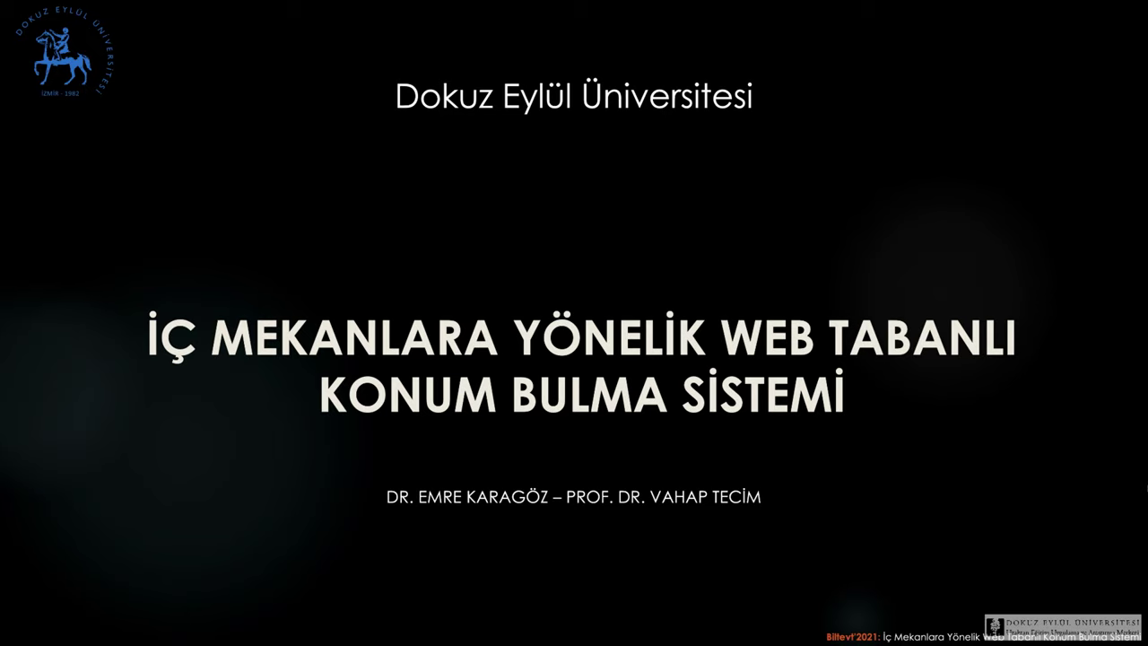
{"action": "key", "text": "Right"}
{"action": "key", "text": "Right"}
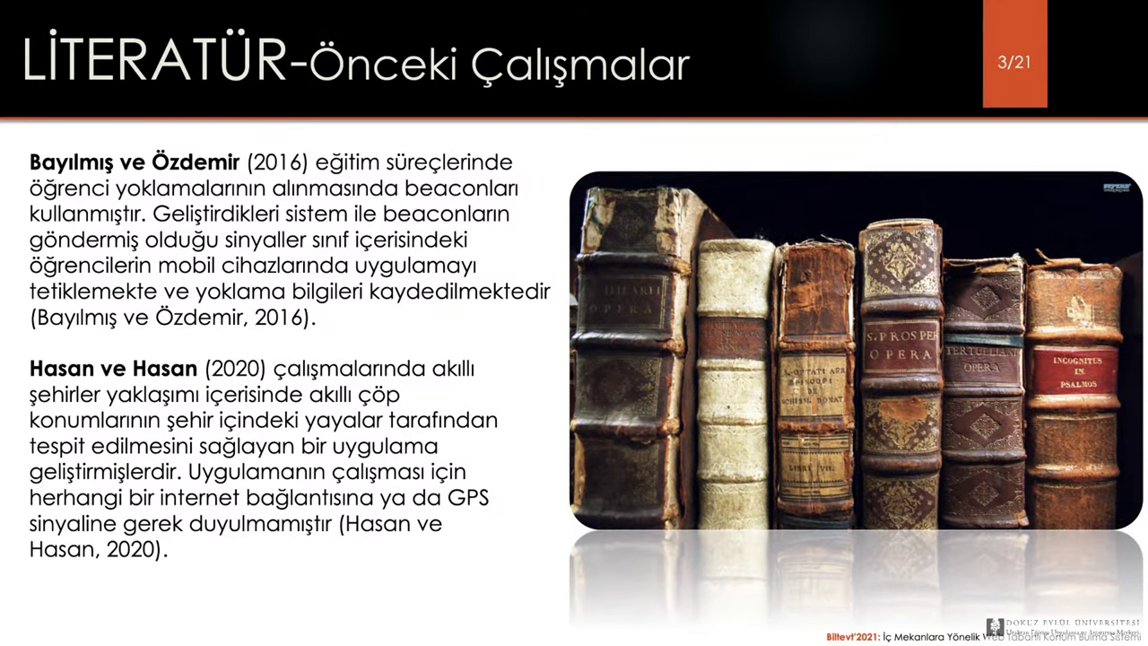
{"action": "key", "text": "Right"}
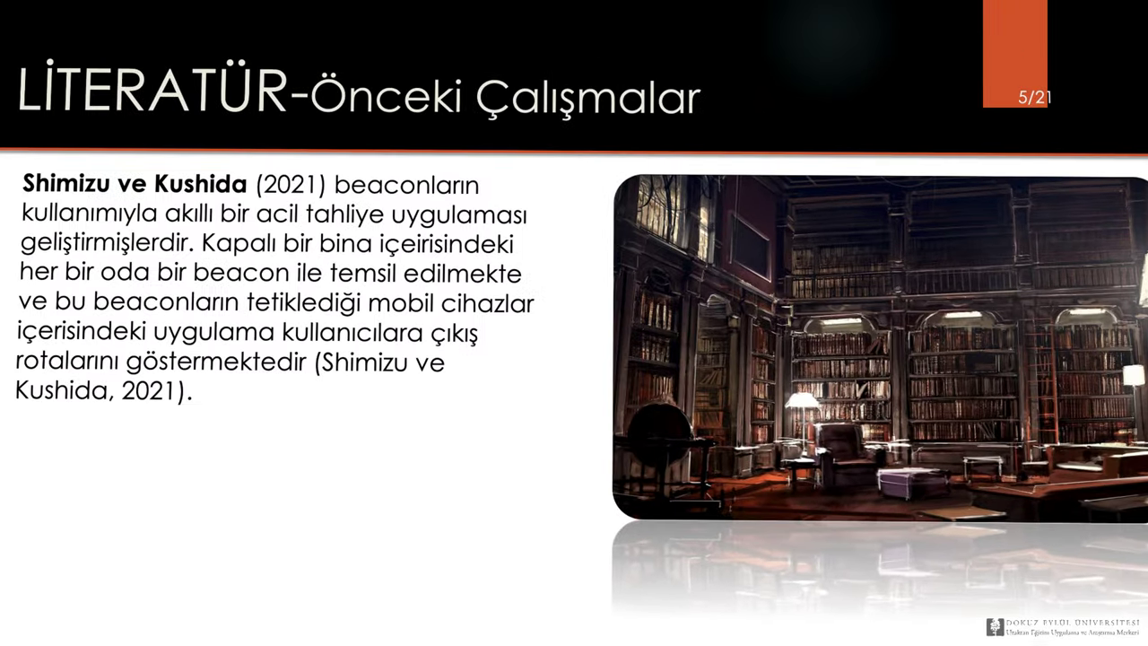
{"action": "key", "text": "Right"}
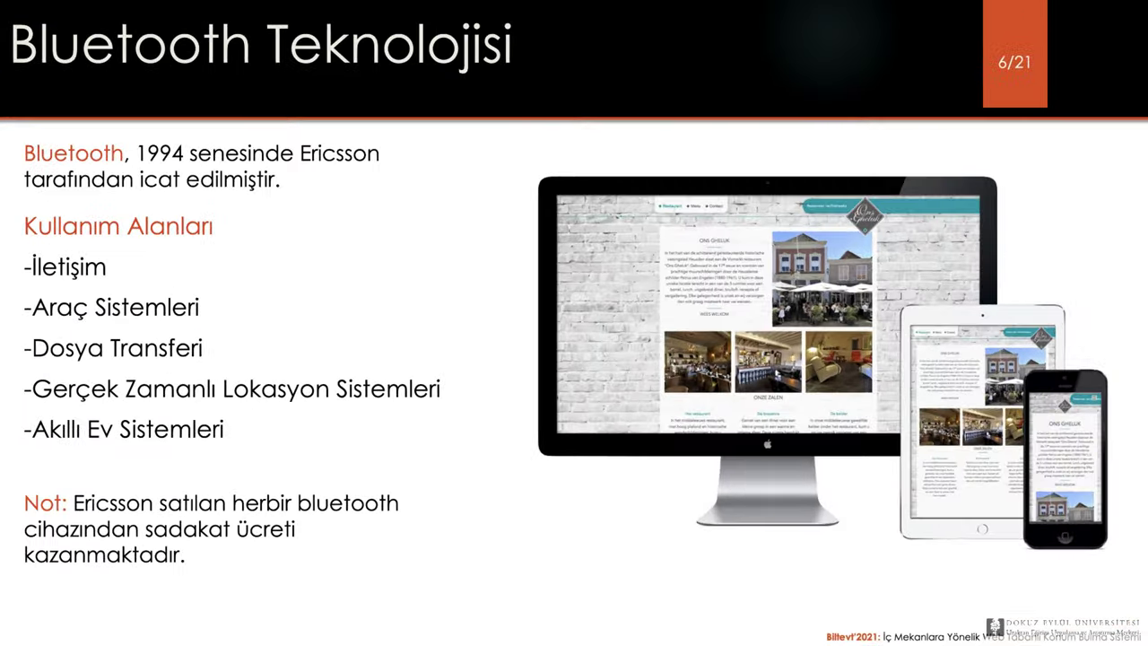
{"action": "key", "text": "Right"}
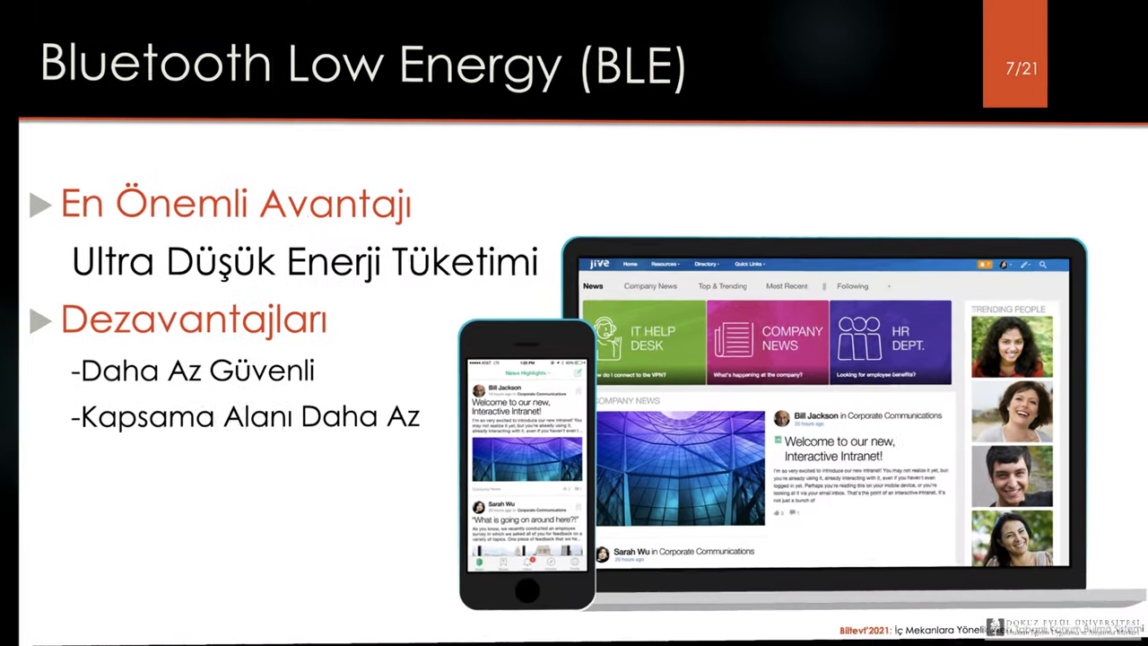
{"action": "key", "text": "Right"}
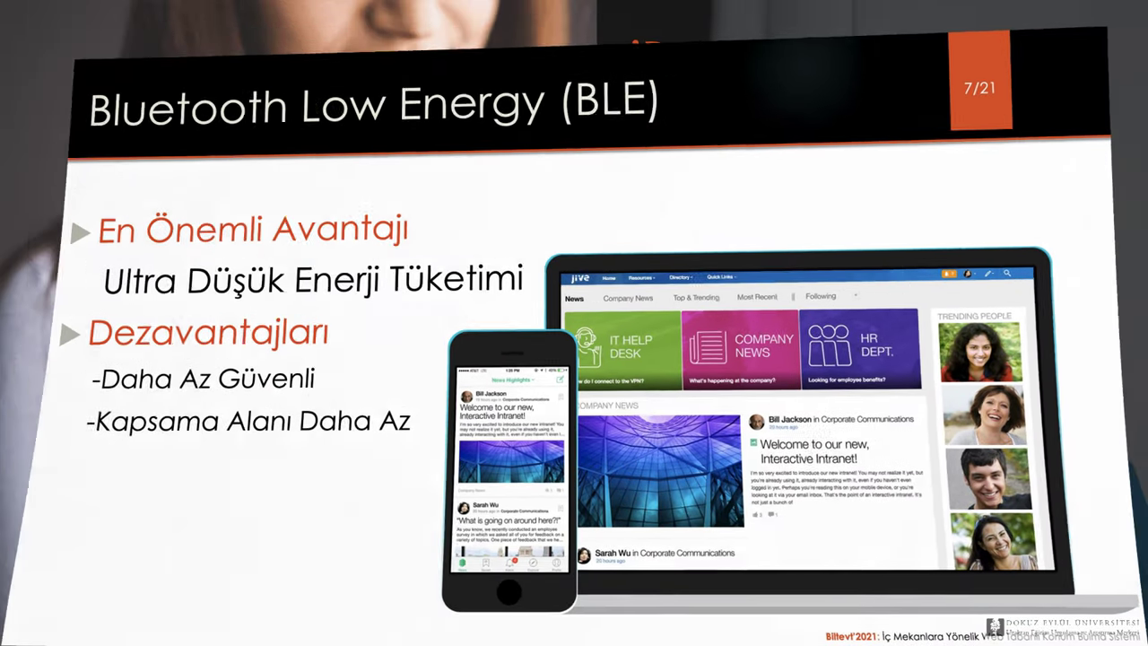
{"action": "key", "text": "Right"}
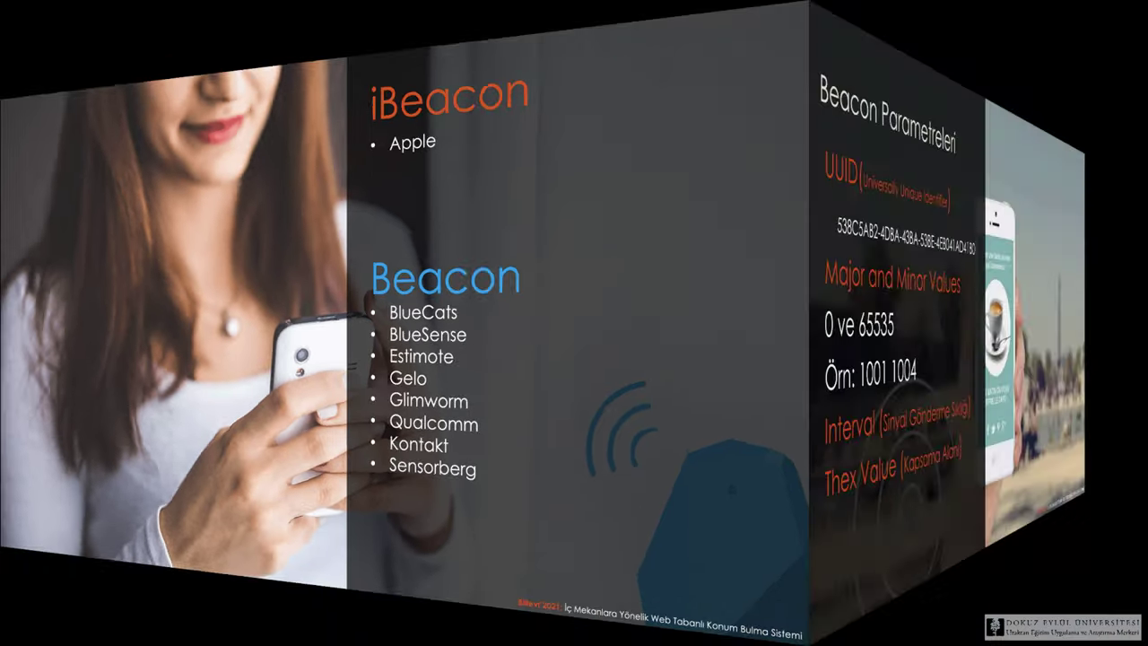
{"action": "key", "text": "Right"}
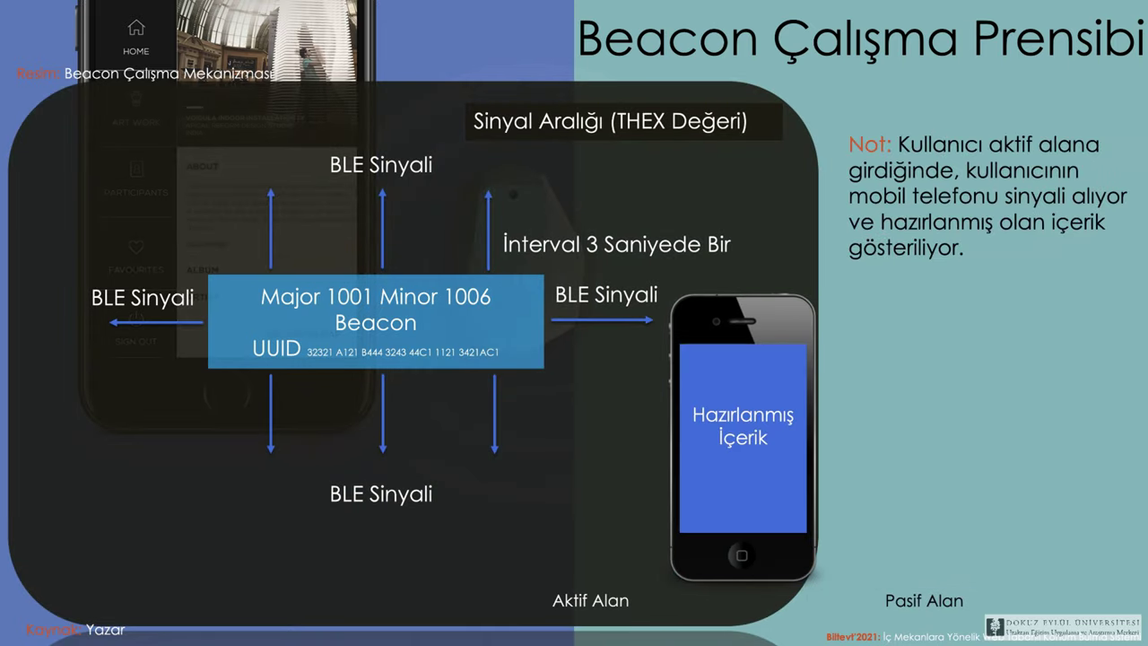
{"action": "key", "text": "Escape"}
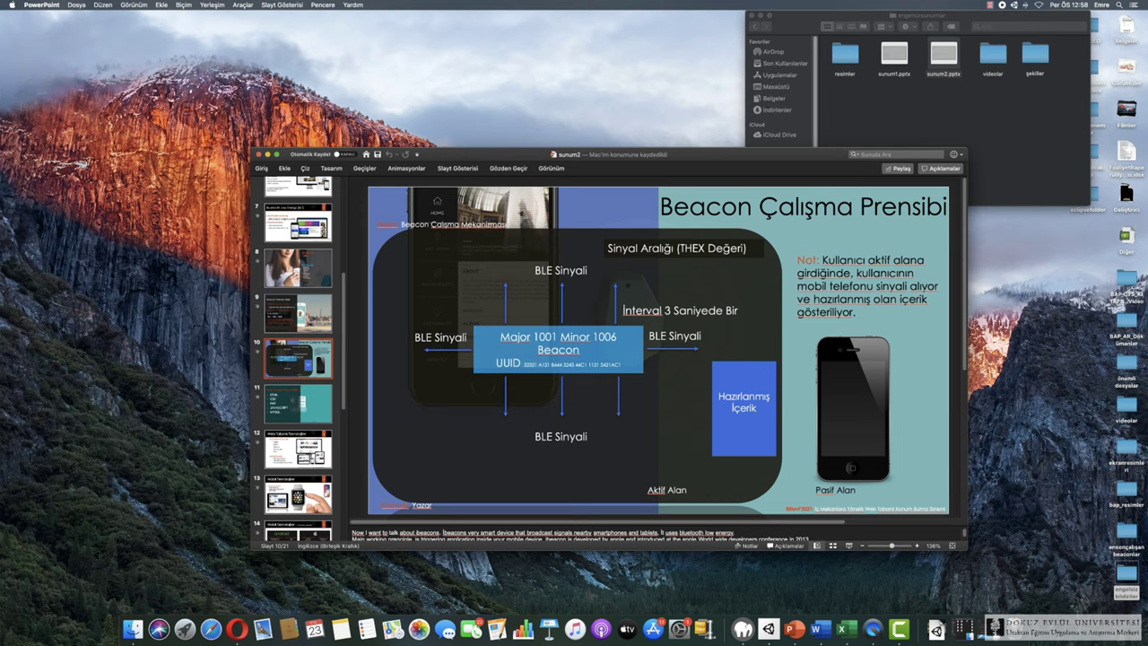
Close the sunum2 presentation window and stop the screen recording
{"action": "left_click", "coordinate": [260, 154]}
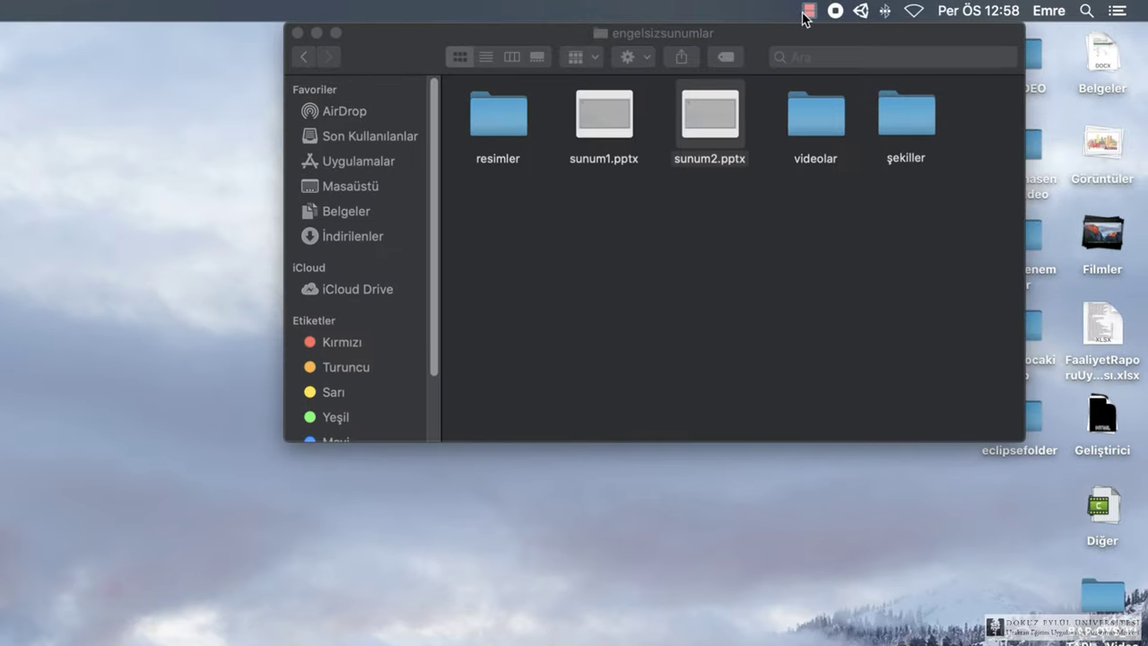
{"action": "left_click", "coordinate": [808, 11]}
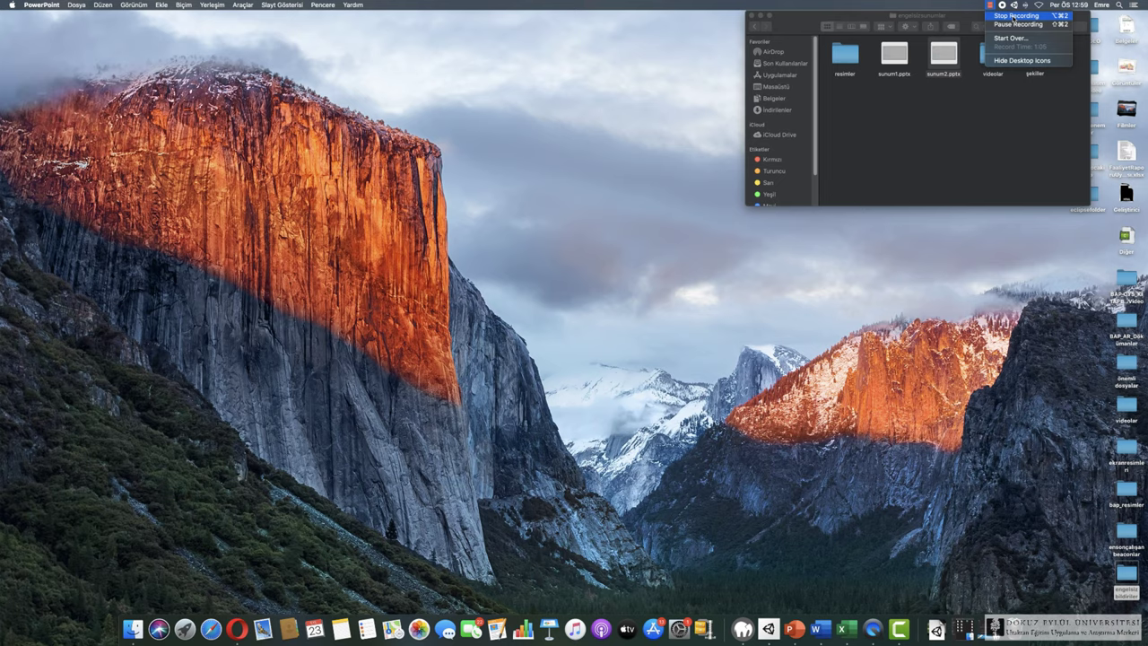
{"action": "left_click", "coordinate": [860, 36]}
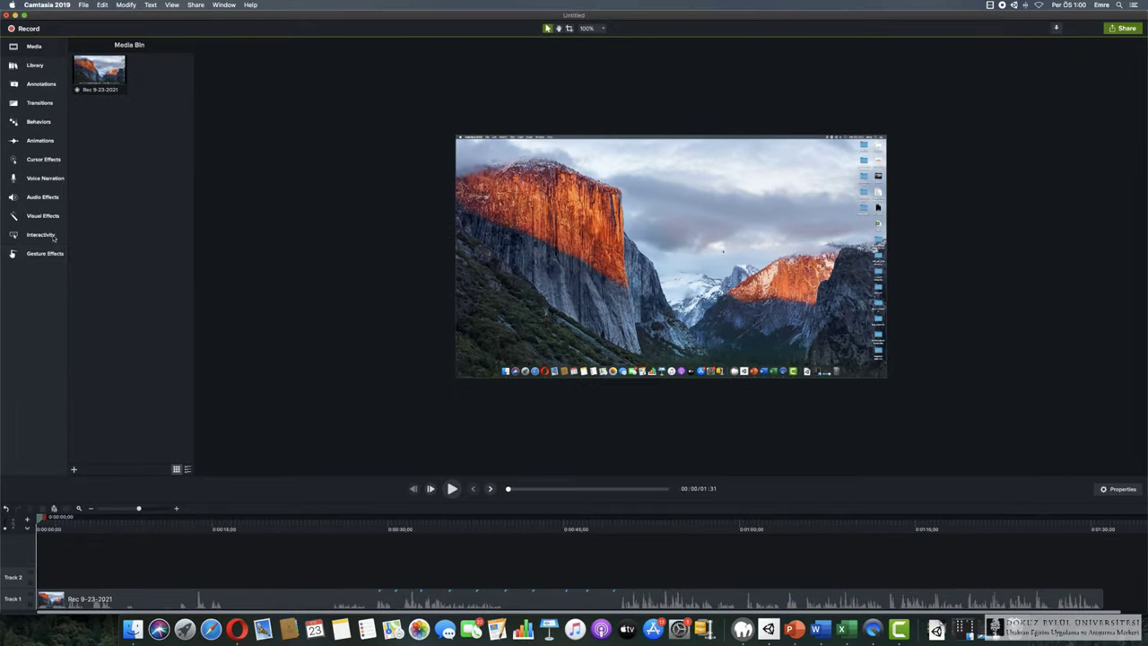
Narrow the editor window to expose the desktop and import the DEÜ Uzaktan MP4 video and dasdas.jpeg into the Media Bin
{"action": "left_click_drag", "start_coordinate": [2, 290], "coordinate": [149, 273]}
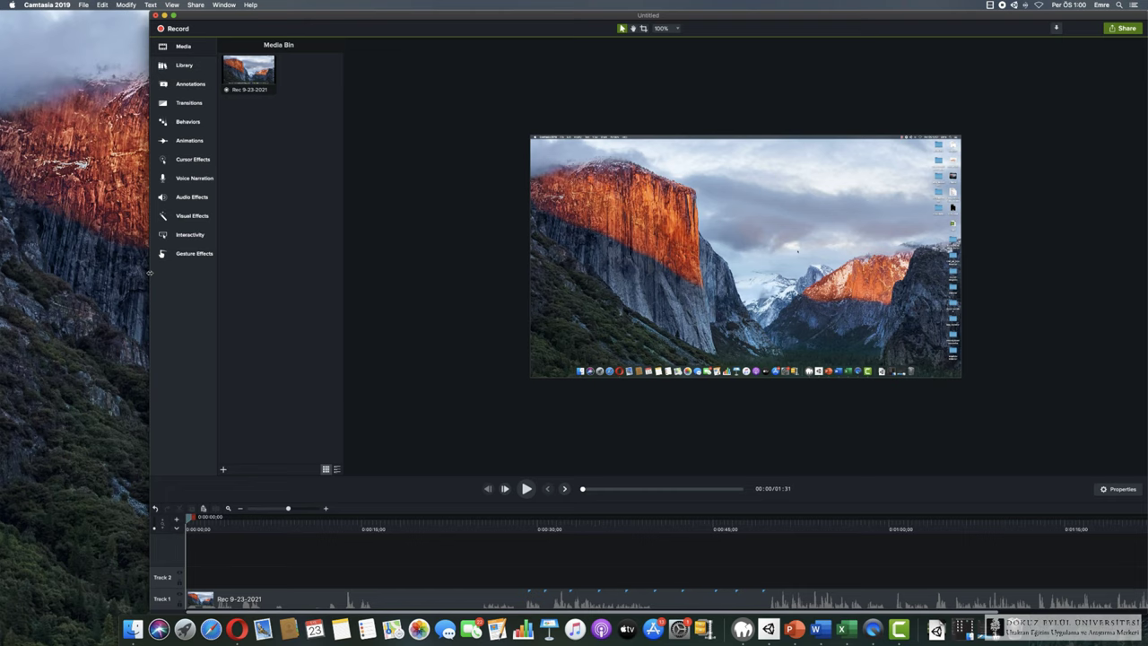
{"action": "left_click_drag", "start_coordinate": [677, 20], "coordinate": [527, 4]}
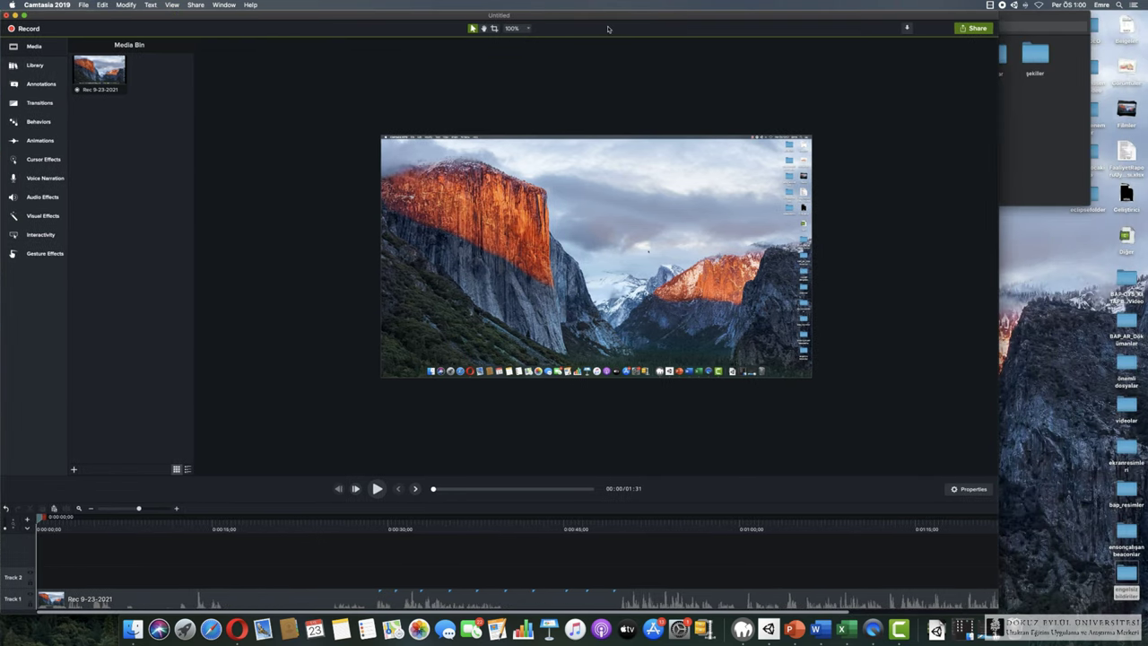
{"action": "left_click", "coordinate": [1099, 167]}
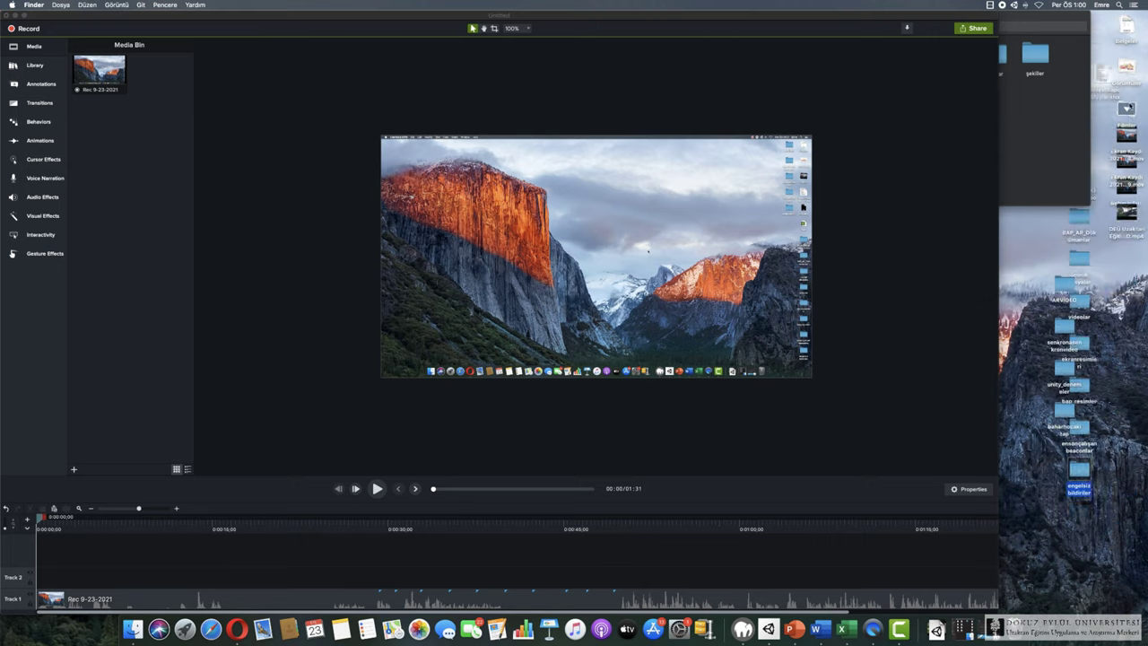
{"action": "left_click", "coordinate": [1130, 281]}
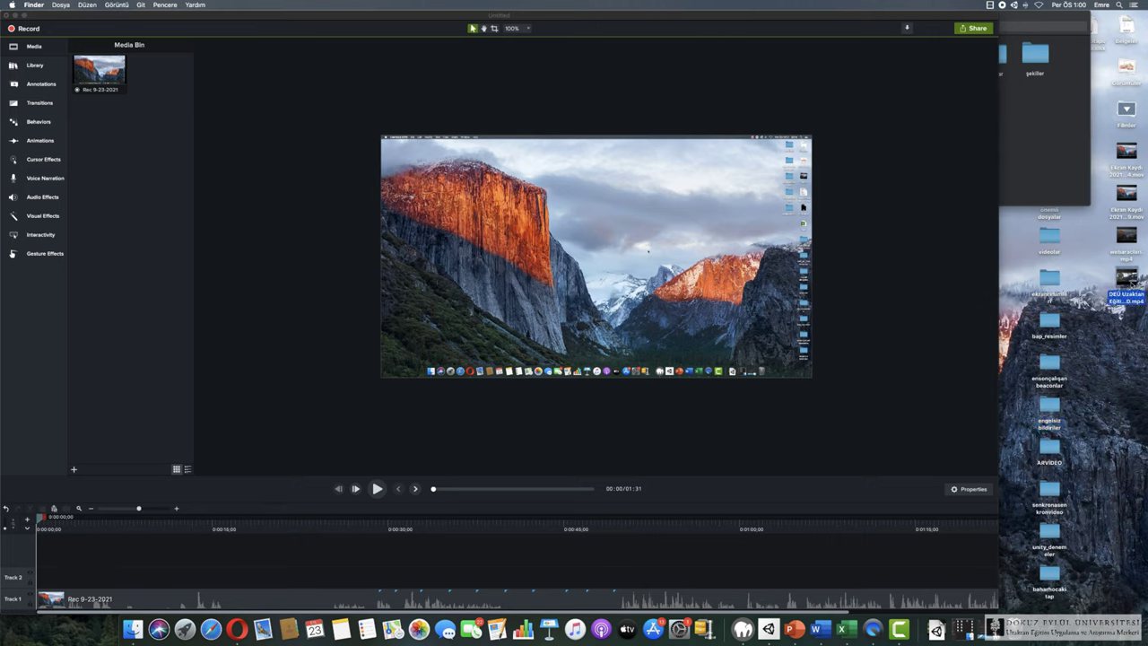
{"action": "left_click_drag", "start_coordinate": [1132, 284], "coordinate": [159, 94]}
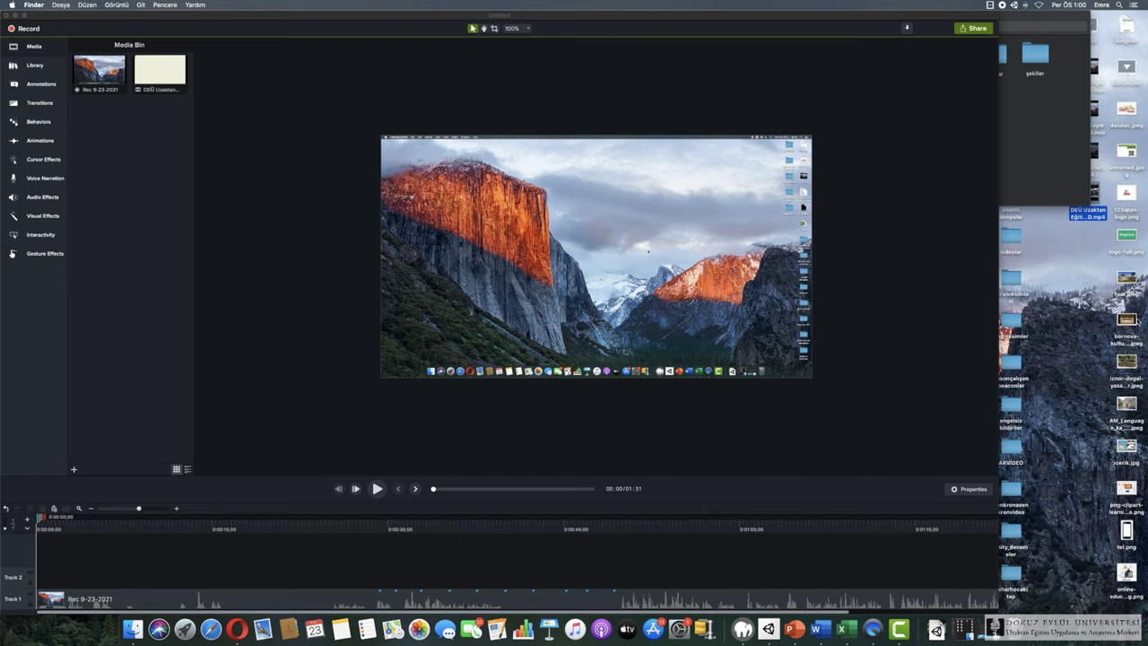
{"action": "left_click_drag", "start_coordinate": [1126, 109], "coordinate": [139, 180]}
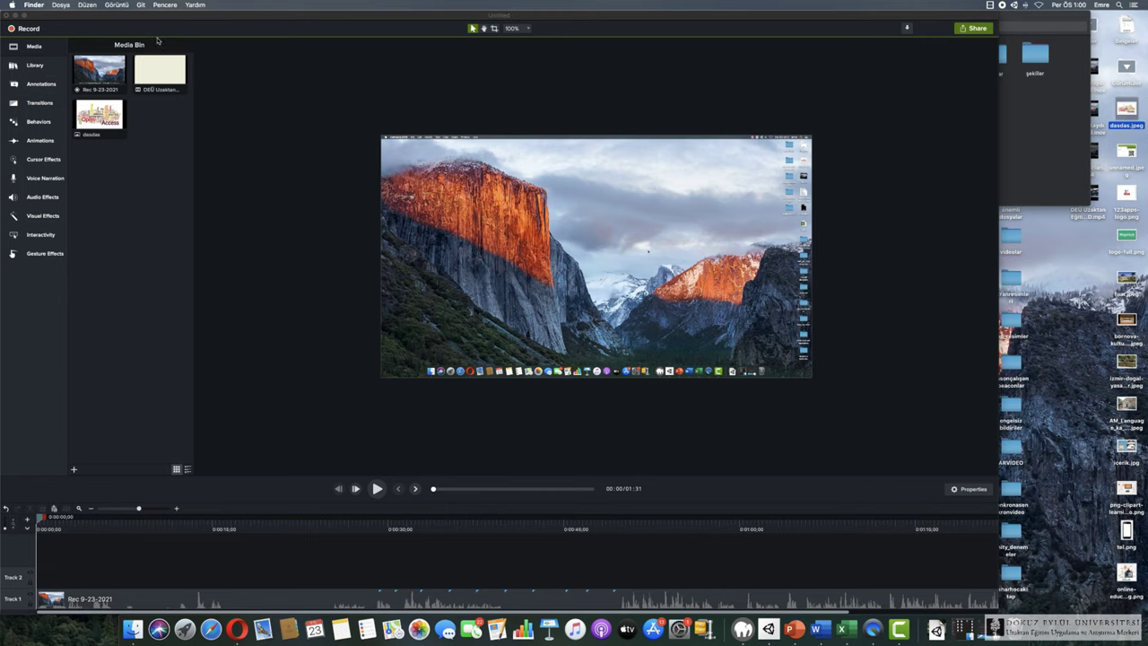
Maximize the editor window and browse the Buildings icons, including BusStop-01 and House-02, in the Camtasia 2019 library
{"action": "double_click", "coordinate": [178, 16]}
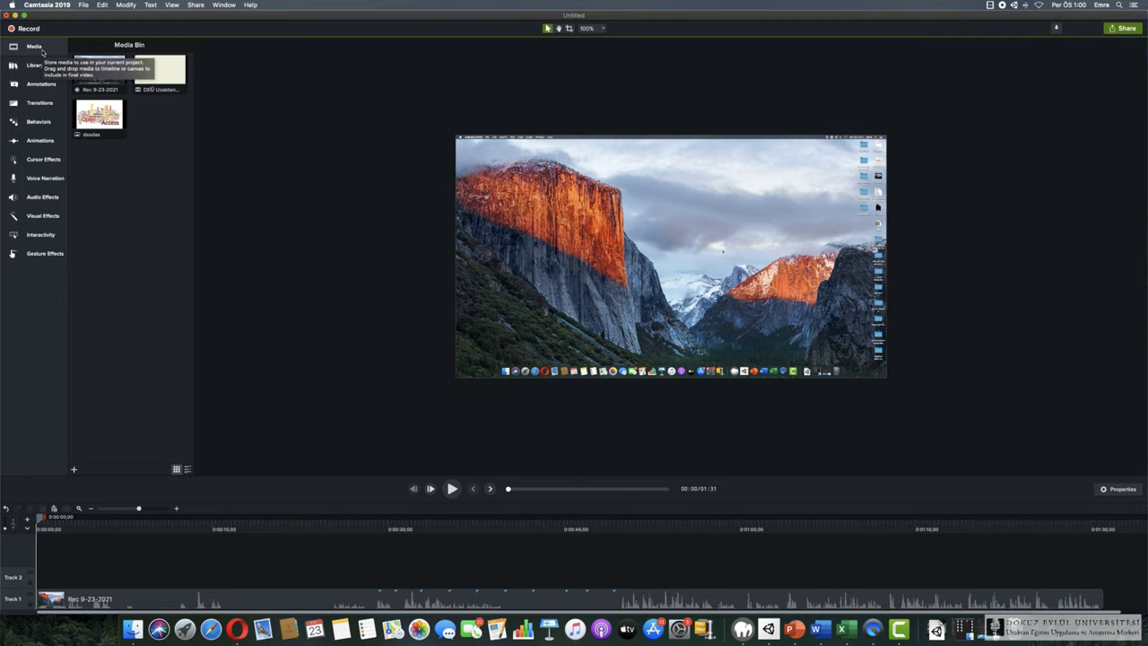
{"action": "left_click", "coordinate": [40, 65]}
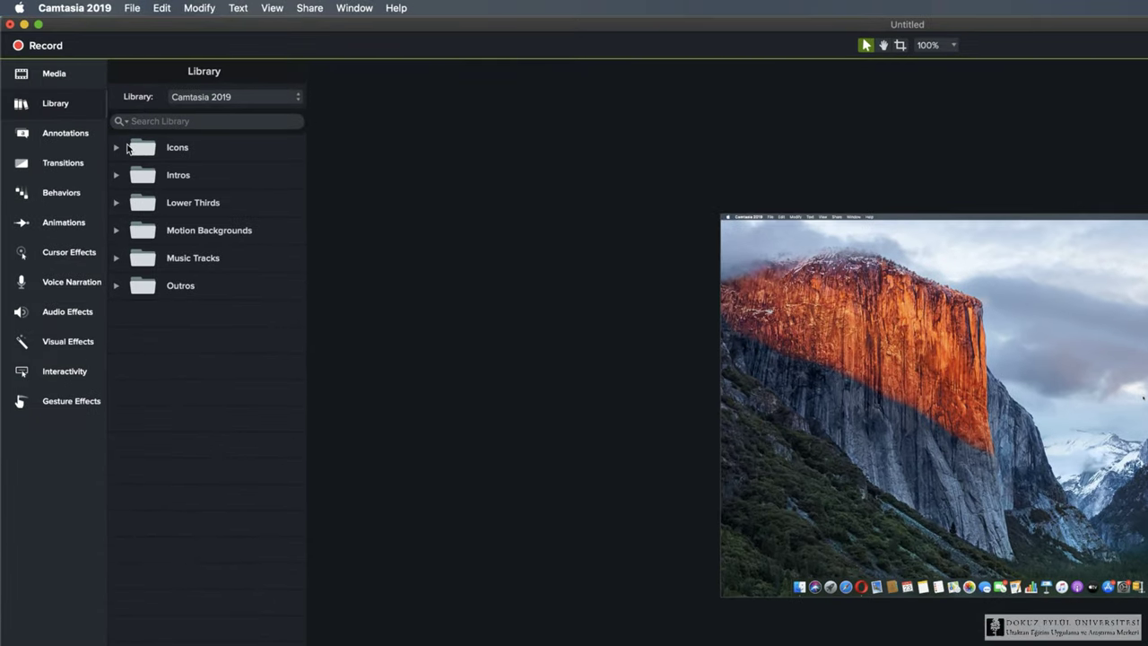
{"action": "left_click", "coordinate": [116, 148]}
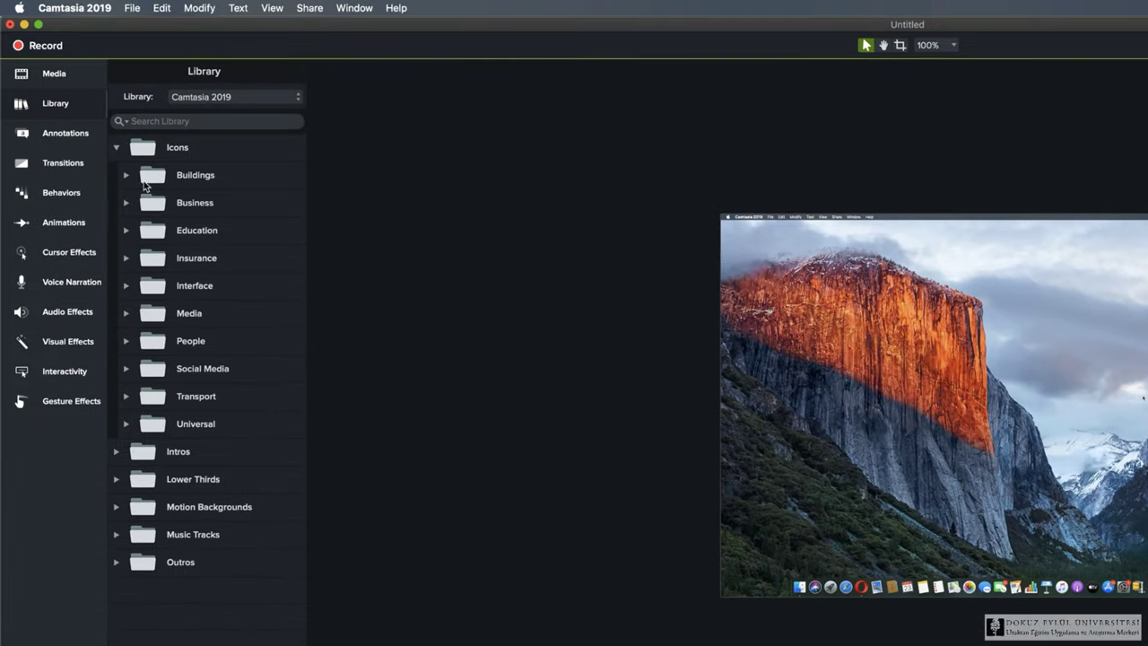
{"action": "left_click", "coordinate": [127, 175]}
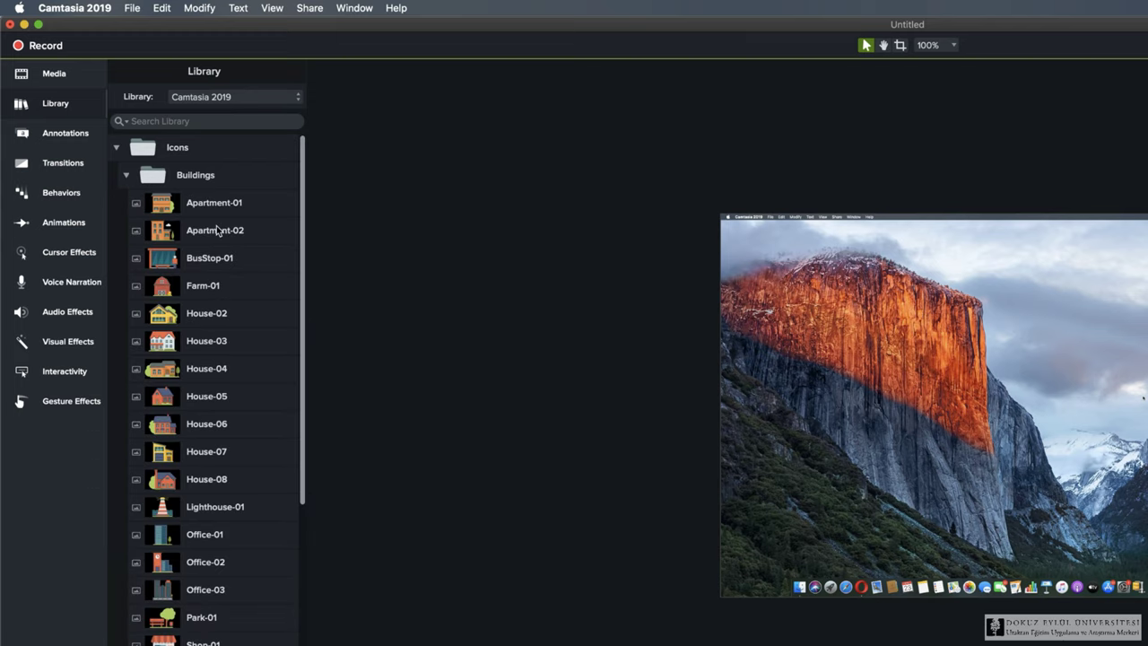
{"action": "left_click", "coordinate": [211, 260]}
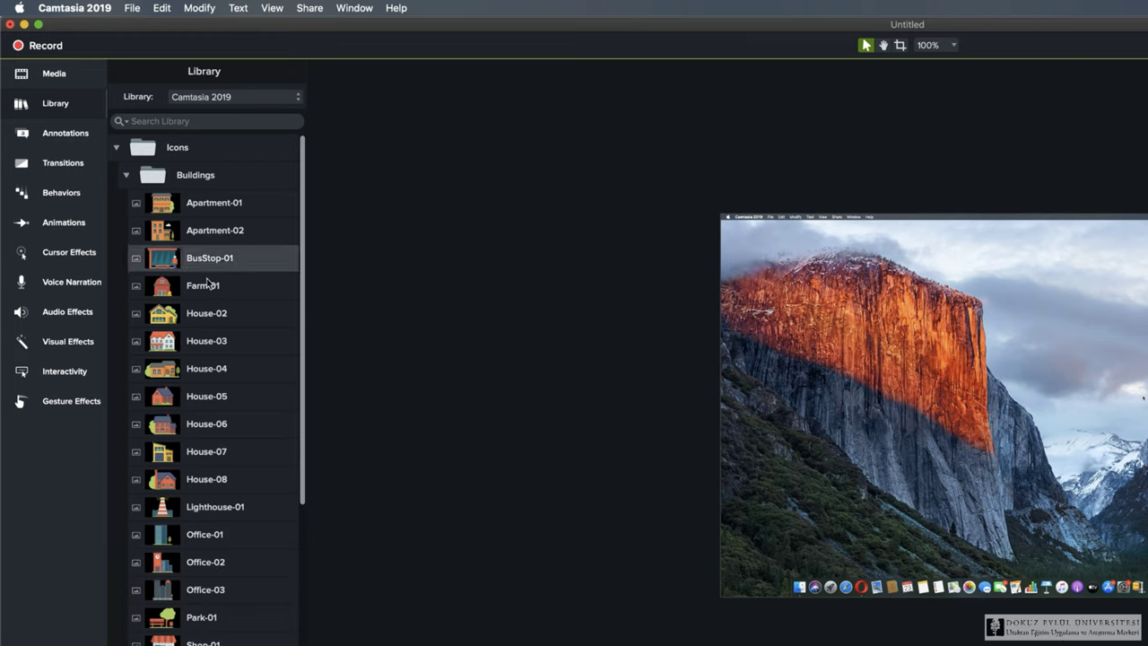
{"action": "left_click", "coordinate": [210, 287]}
{"action": "left_click", "coordinate": [210, 315]}
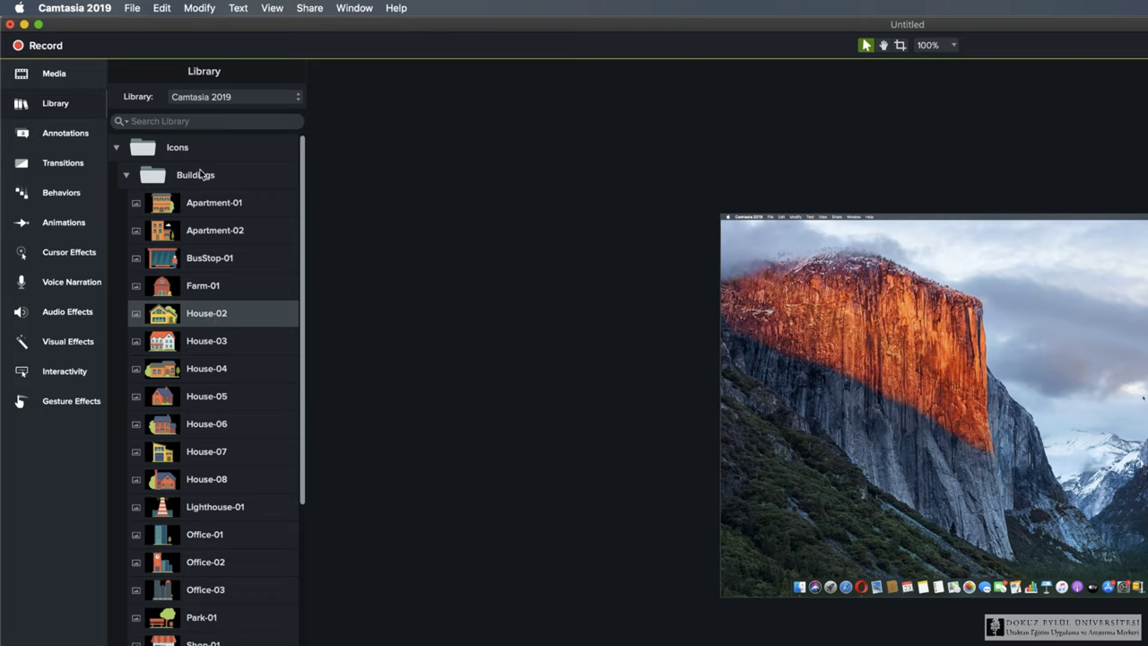
{"action": "left_click", "coordinate": [126, 175]}
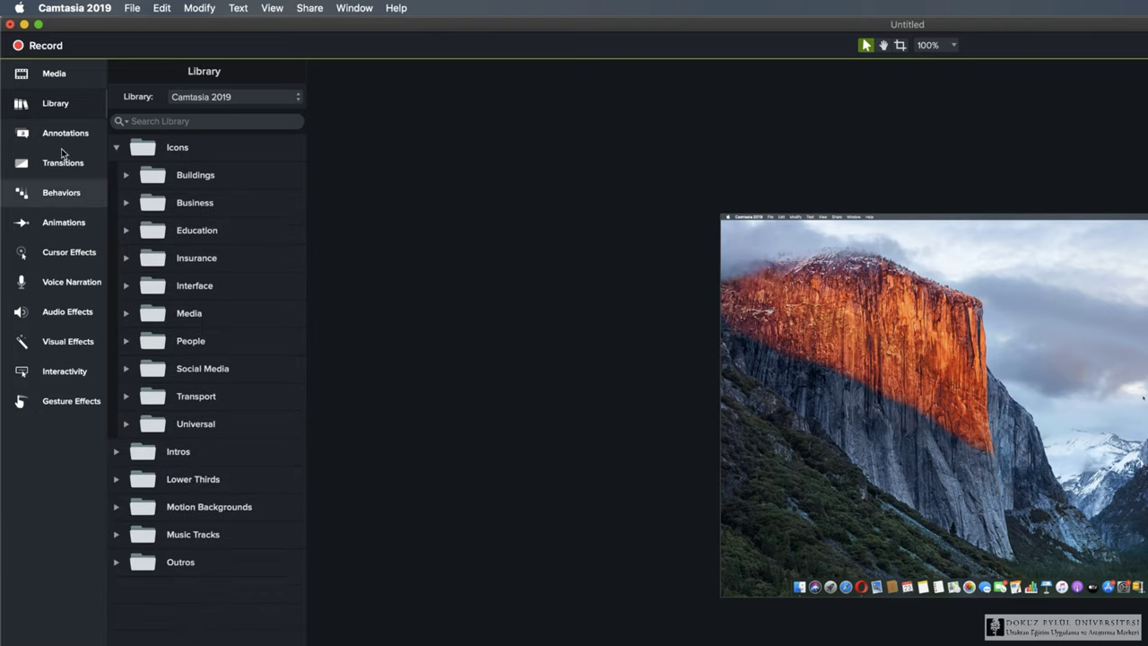
{"action": "left_click", "coordinate": [117, 147]}
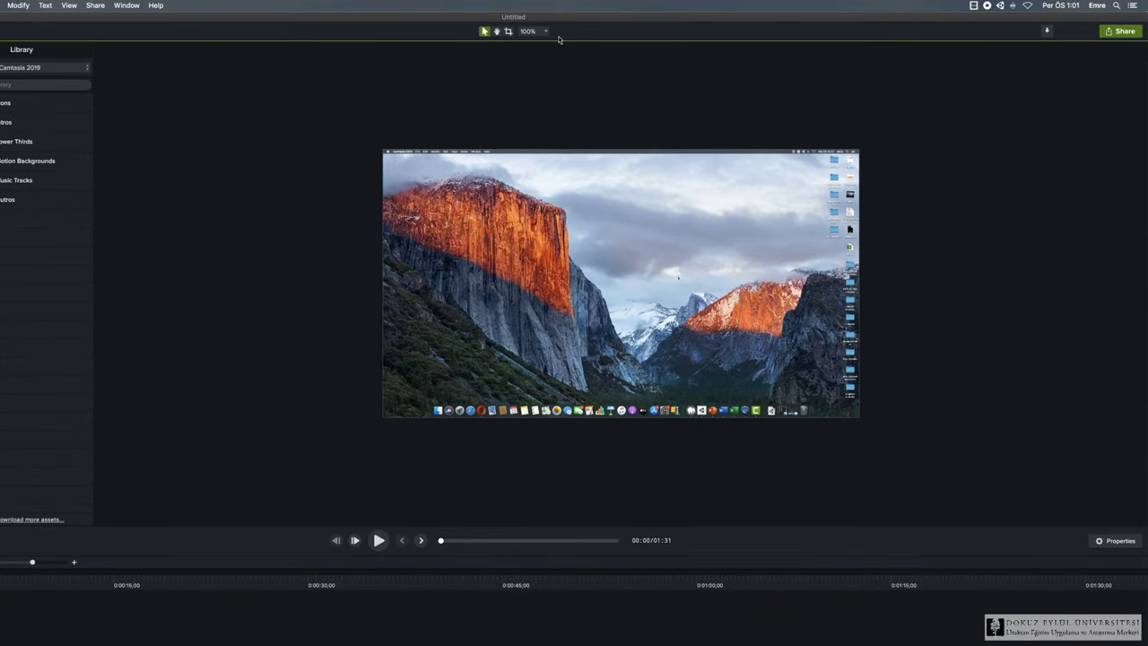
Try the 75% canvas zoom and set the canvas view to Fit
{"action": "left_click", "coordinate": [547, 32]}
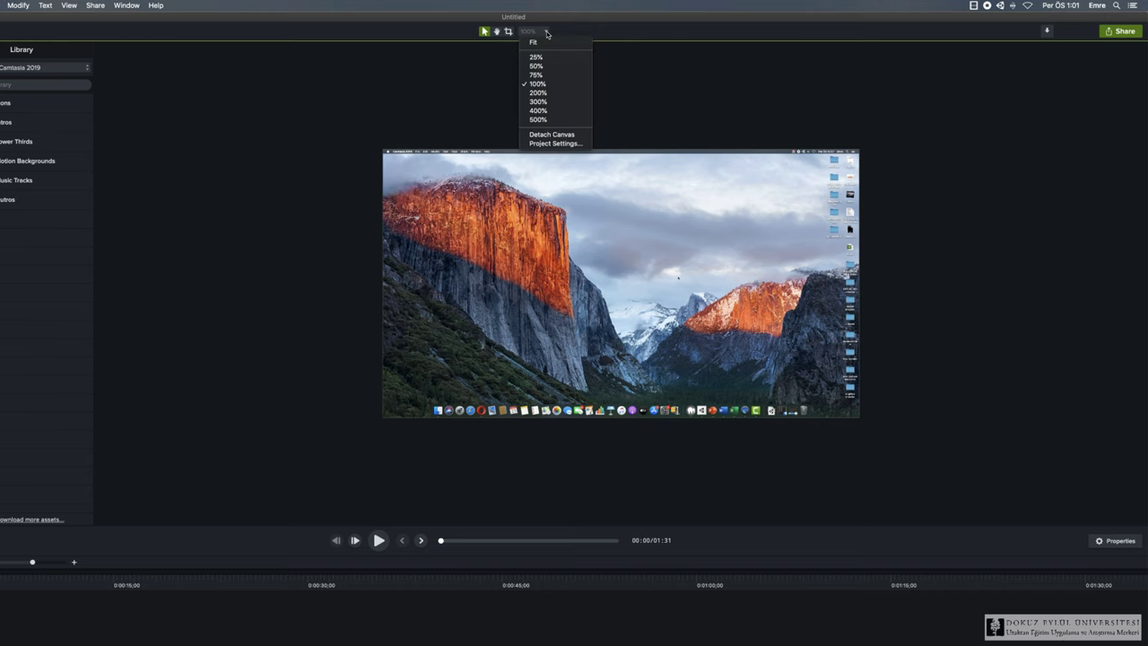
{"action": "left_click", "coordinate": [541, 43]}
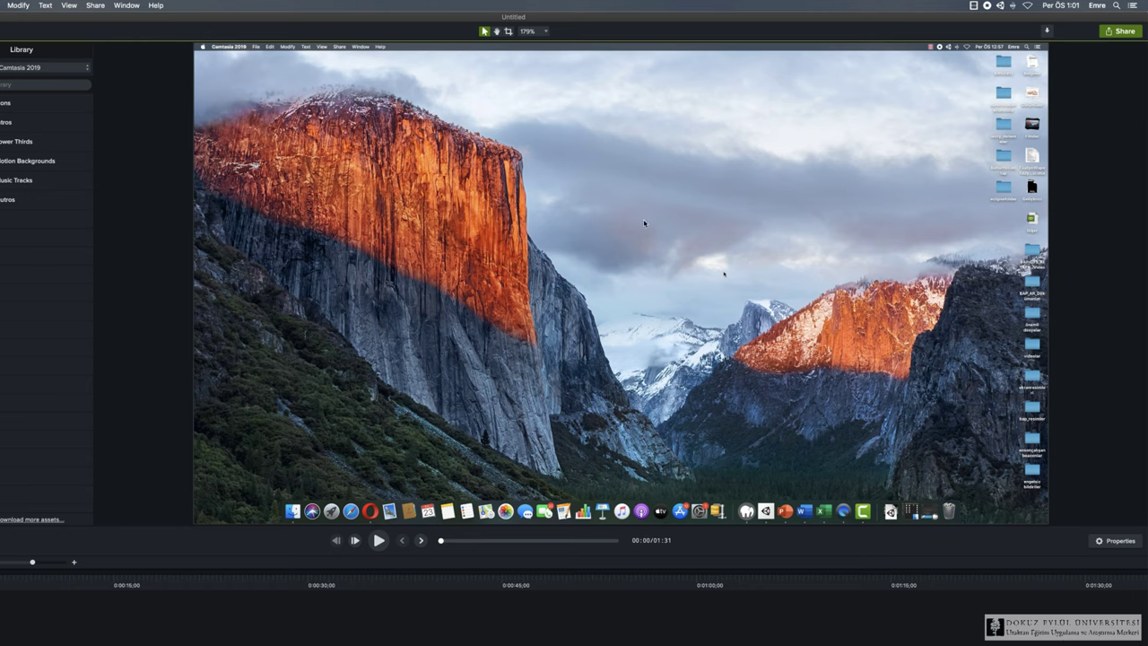
{"action": "left_click", "coordinate": [544, 33]}
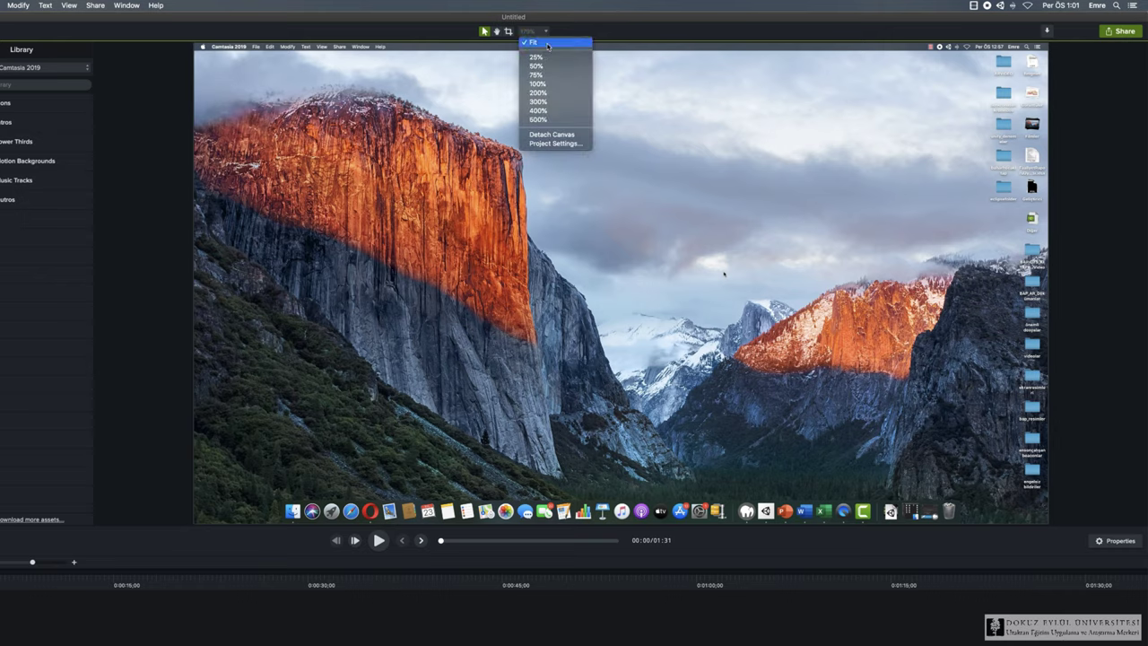
{"action": "left_click", "coordinate": [539, 75]}
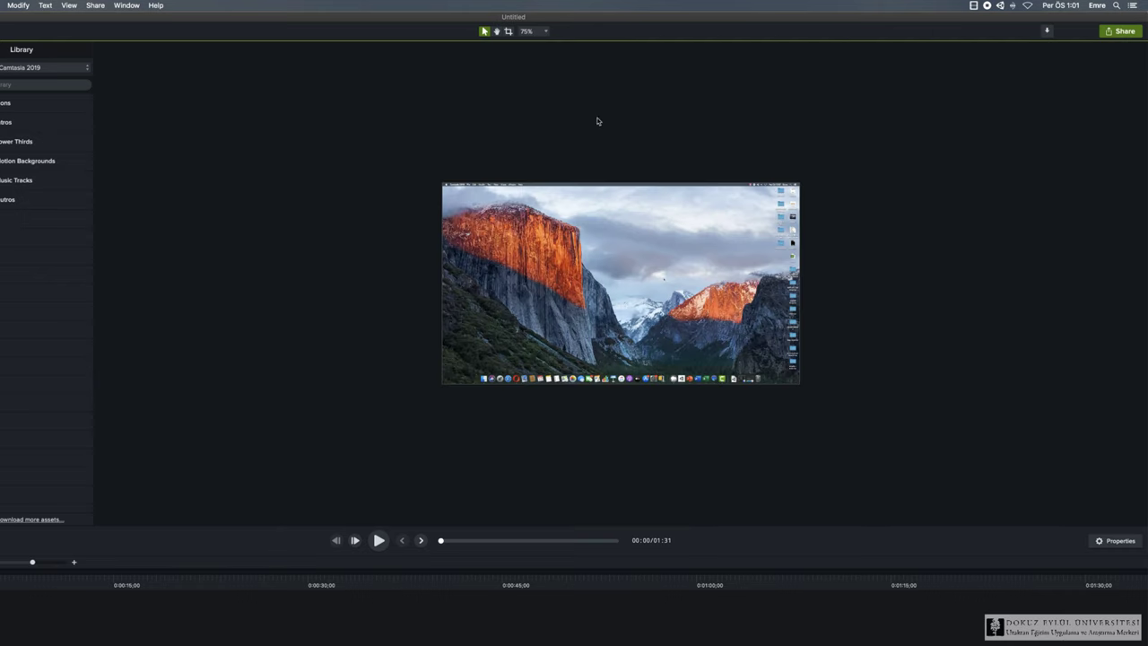
{"action": "left_click", "coordinate": [540, 32]}
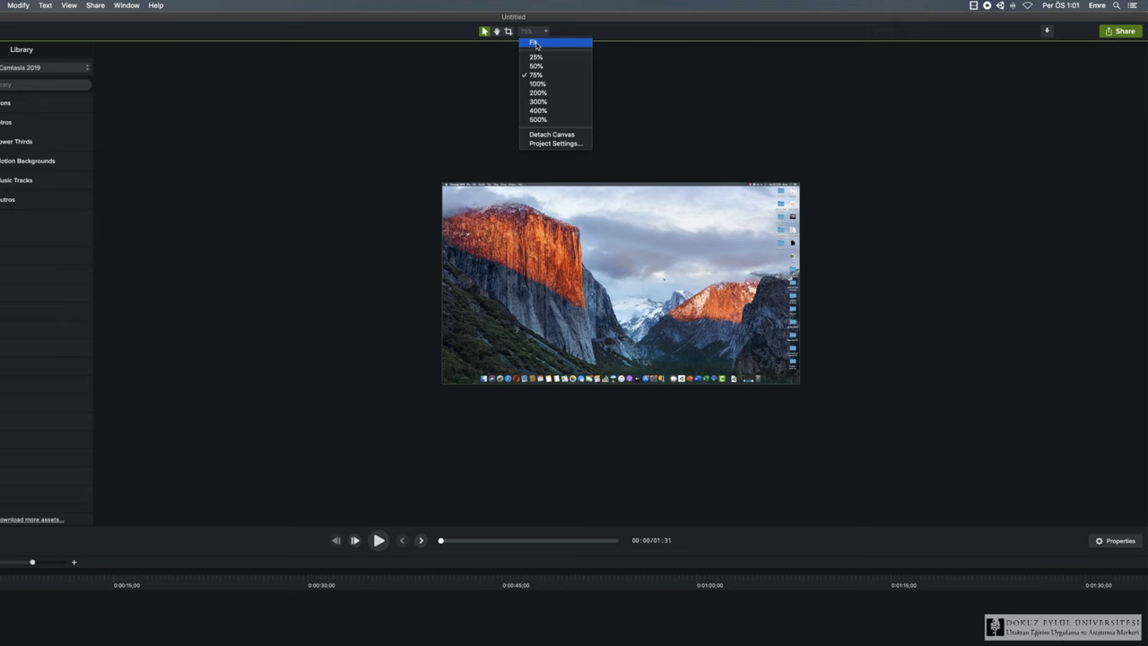
{"action": "left_click", "coordinate": [536, 44]}
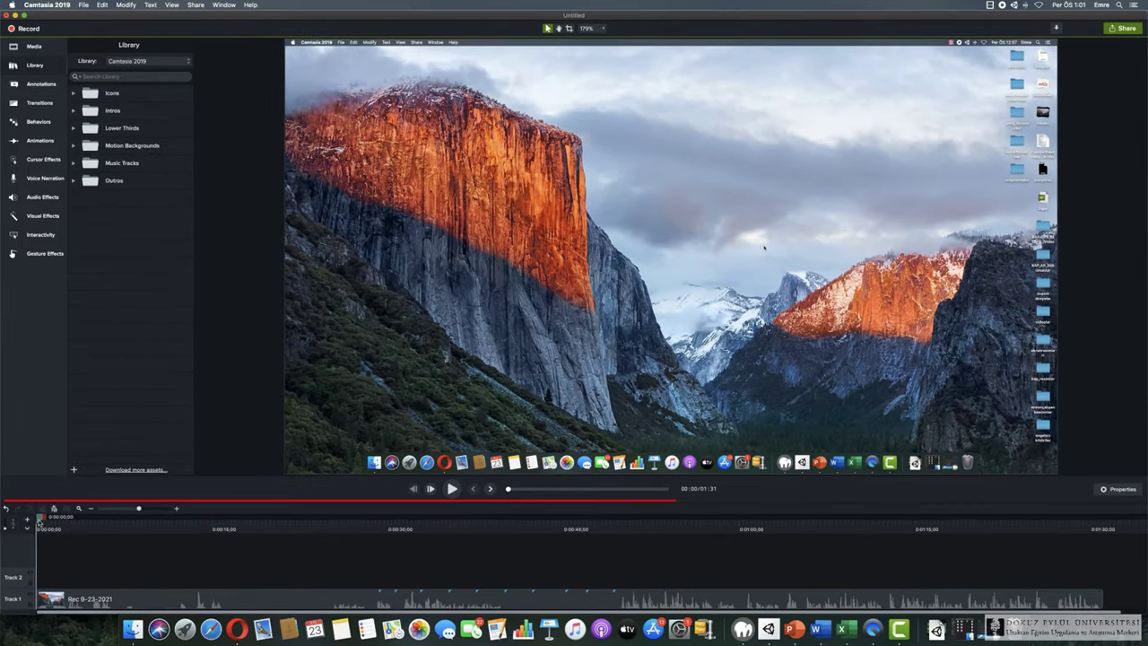
Scrub the playhead through the whole recording to preview it and return it to the start
{"action": "left_click_drag", "start_coordinate": [39, 518], "coordinate": [39, 556]}
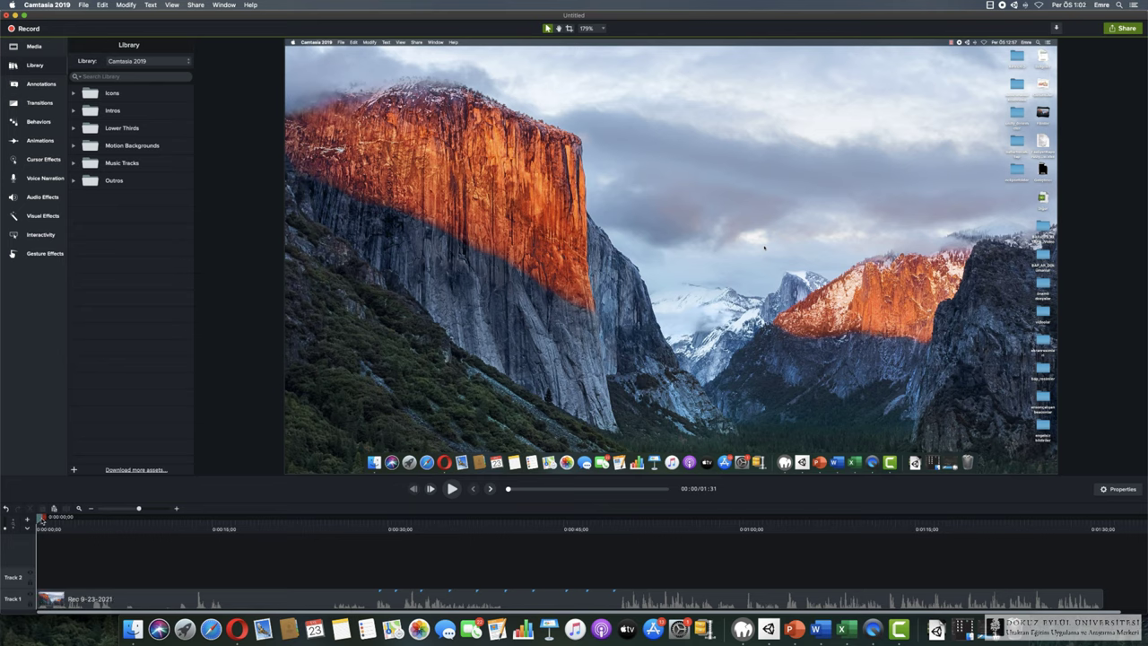
{"action": "left_click_drag", "start_coordinate": [40, 520], "coordinate": [658, 610]}
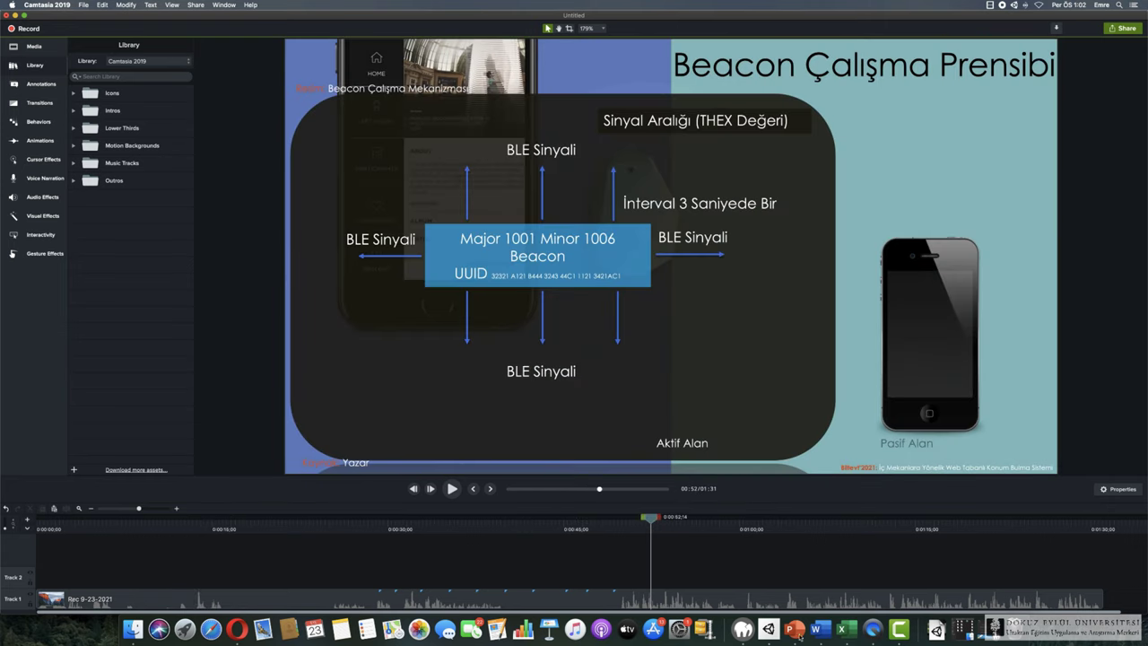
{"action": "left_click_drag", "start_coordinate": [800, 637], "coordinate": [1121, 595]}
{"action": "left_click_drag", "start_coordinate": [1109, 520], "coordinate": [14, 561]}
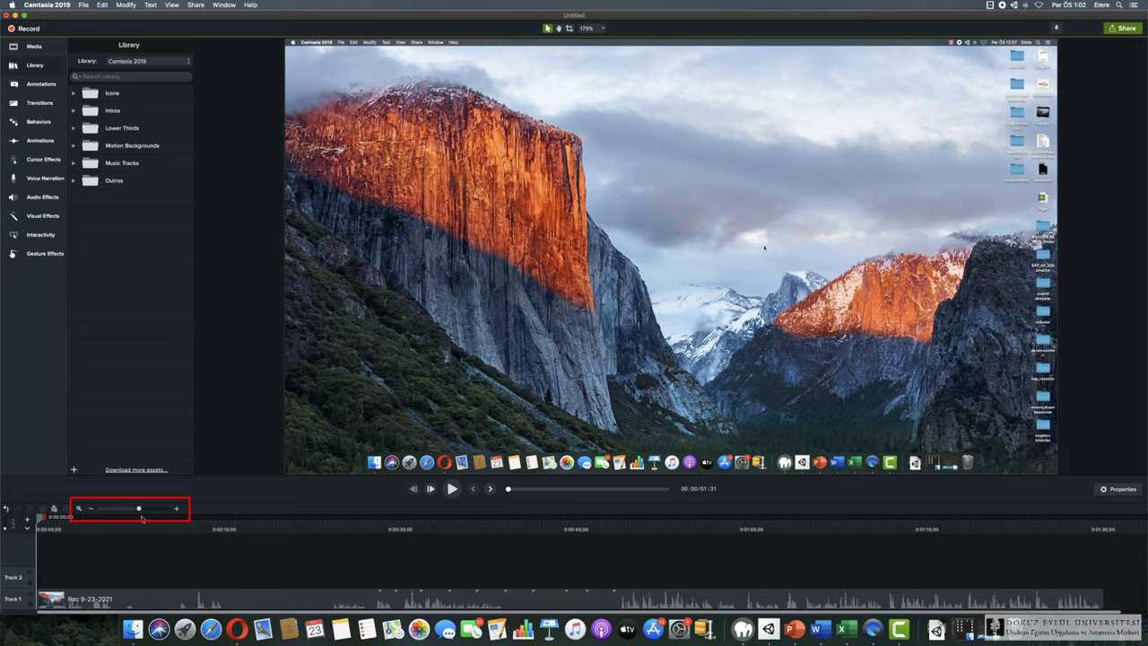
Zoom in on the timeline, select from about 0:00:01;10 to 0:00:02;16, clear the selection and zoom back out
{"action": "left_click_drag", "start_coordinate": [140, 511], "coordinate": [152, 512]}
{"action": "left_click_drag", "start_coordinate": [42, 519], "coordinate": [103, 529]}
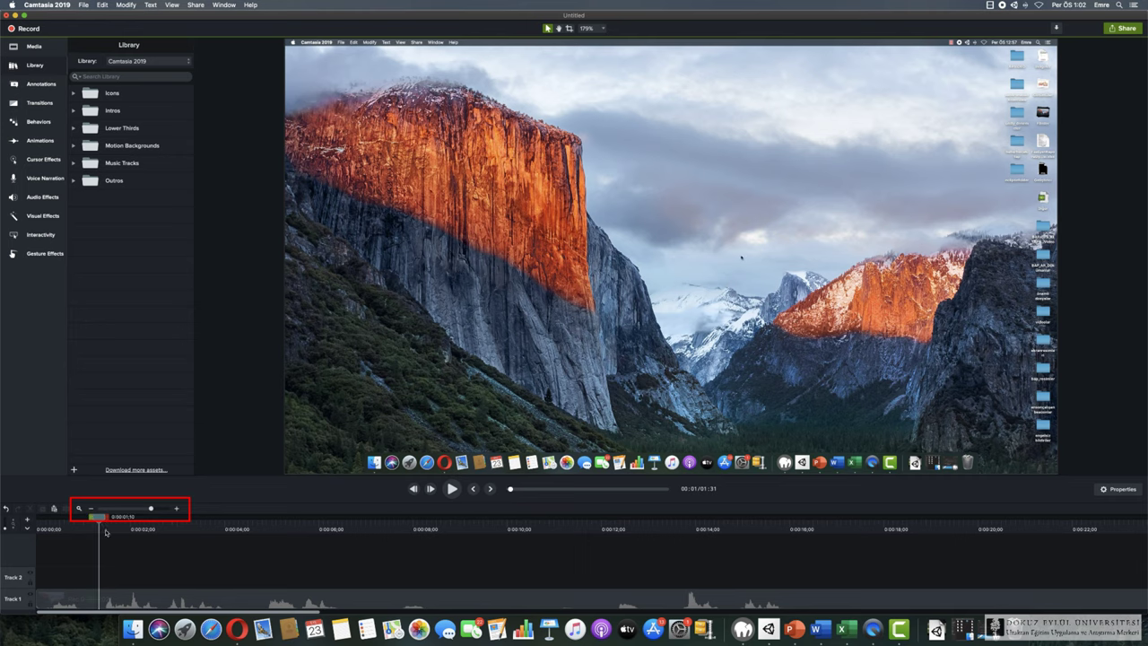
{"action": "left_click_drag", "start_coordinate": [151, 510], "coordinate": [281, 562]}
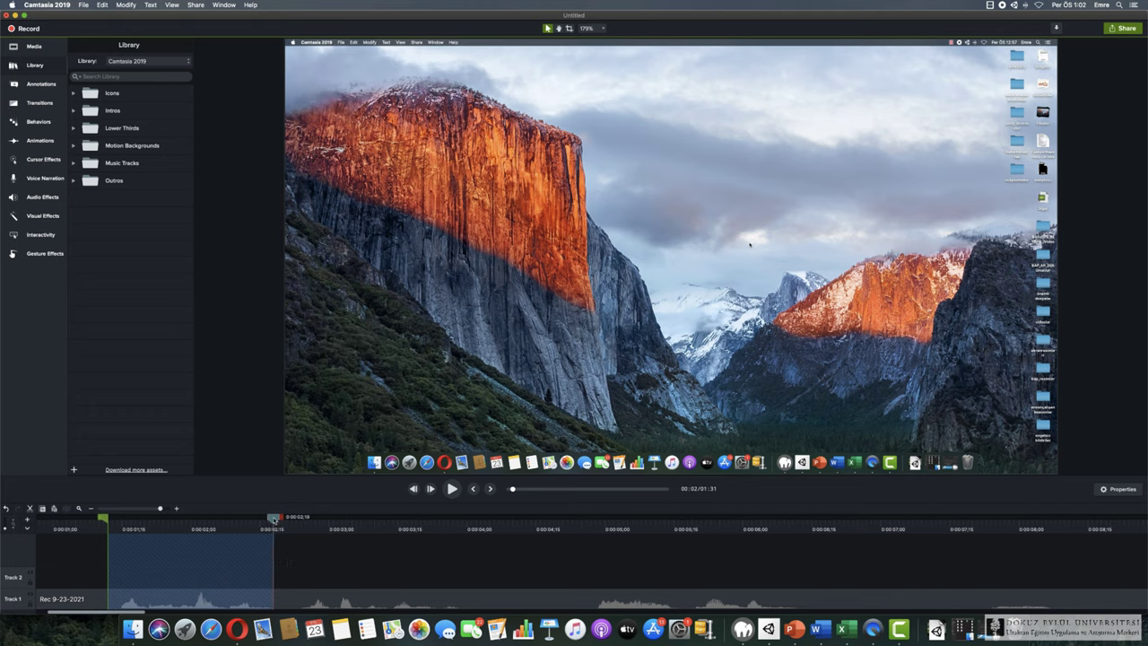
{"action": "double_click", "coordinate": [273, 520]}
{"action": "left_click_drag", "start_coordinate": [161, 510], "coordinate": [142, 508]}
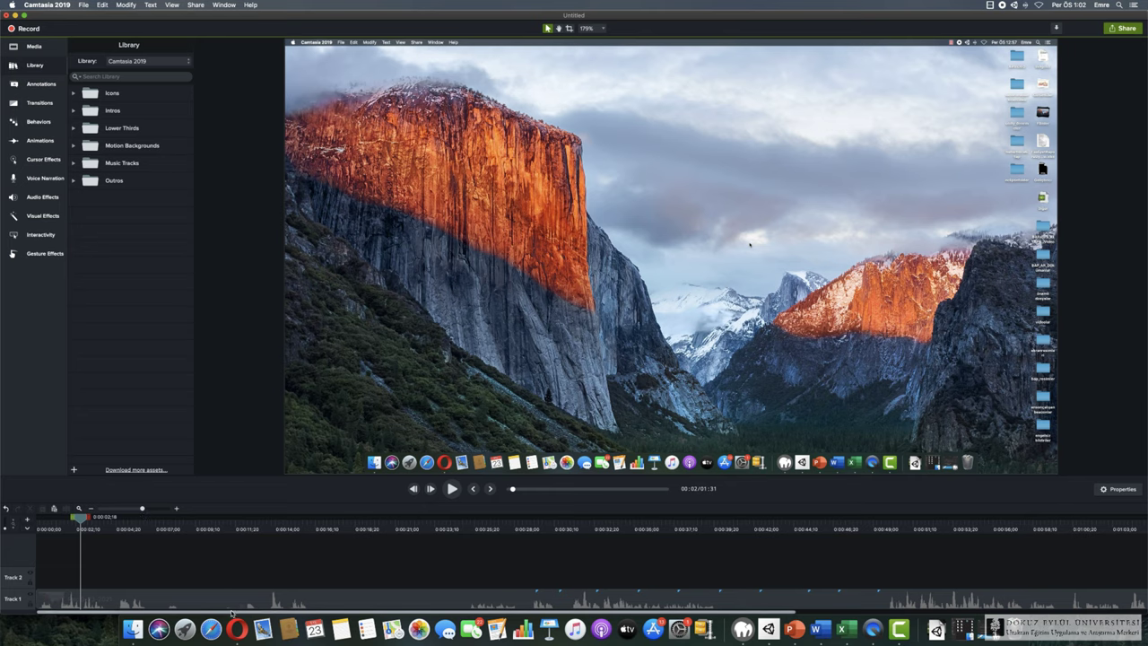
Place the playhead at 0:00:04;06, try a range selection up to about 7 seconds, clear it and extend one backward instead
{"action": "left_click_drag", "start_coordinate": [80, 517], "coordinate": [109, 526]}
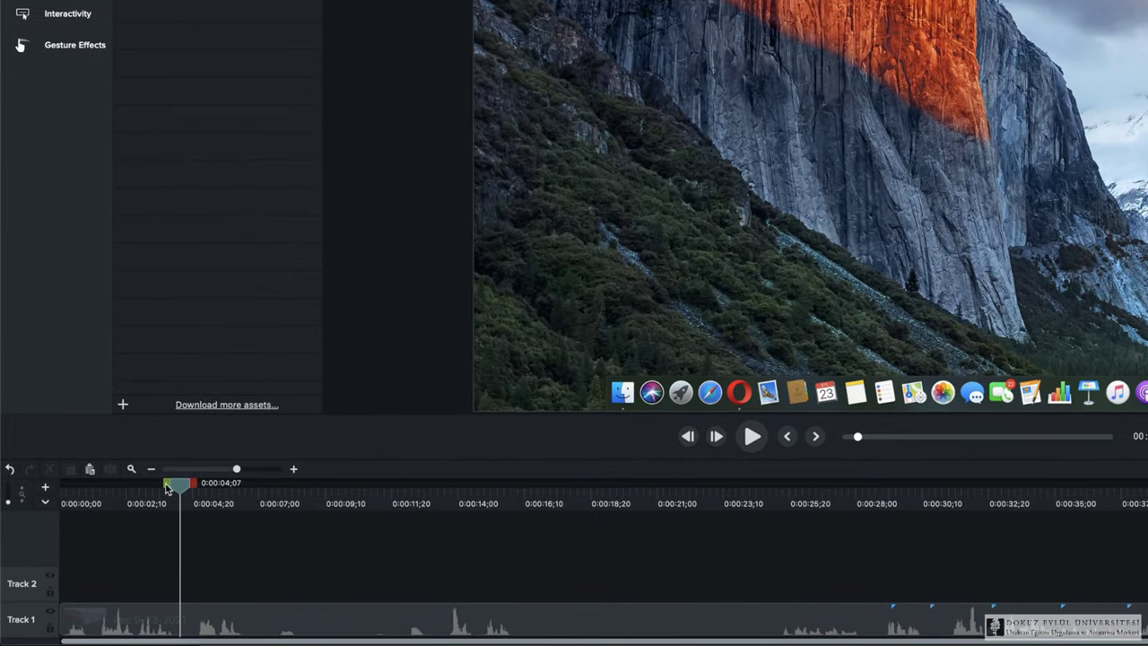
{"action": "mouse_move", "coordinate": [169, 484]}
{"action": "left_mouse_down"}
{"action": "mouse_move", "coordinate": [158, 488]}
{"action": "mouse_move", "coordinate": [180, 485]}
{"action": "left_mouse_up"}
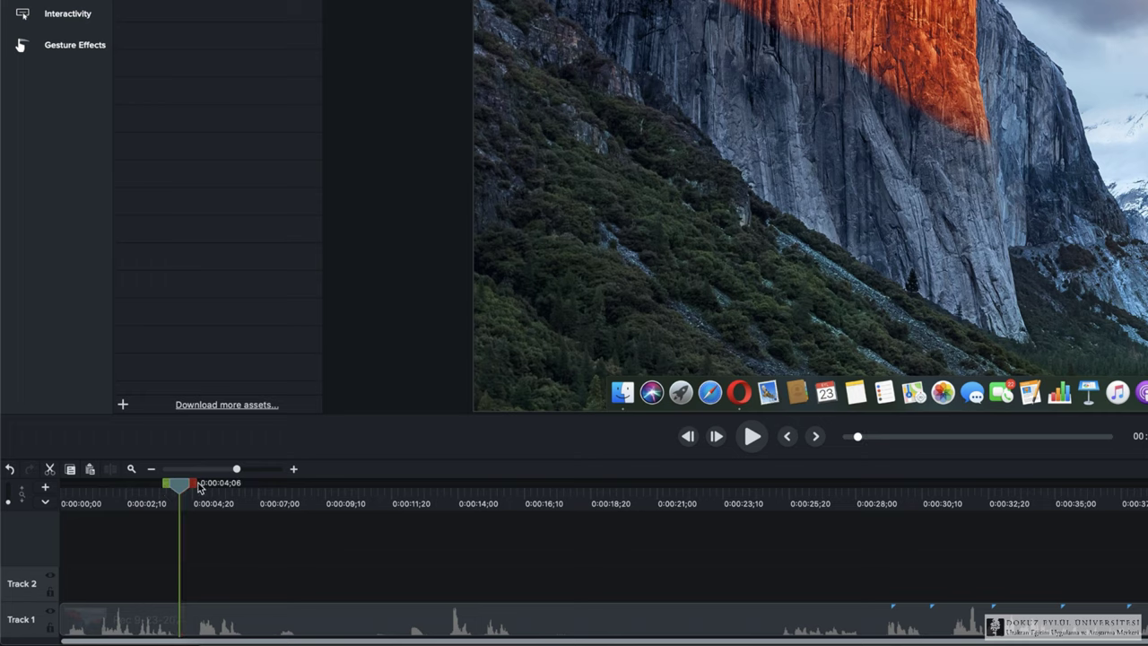
{"action": "left_click_drag", "start_coordinate": [200, 487], "coordinate": [271, 504]}
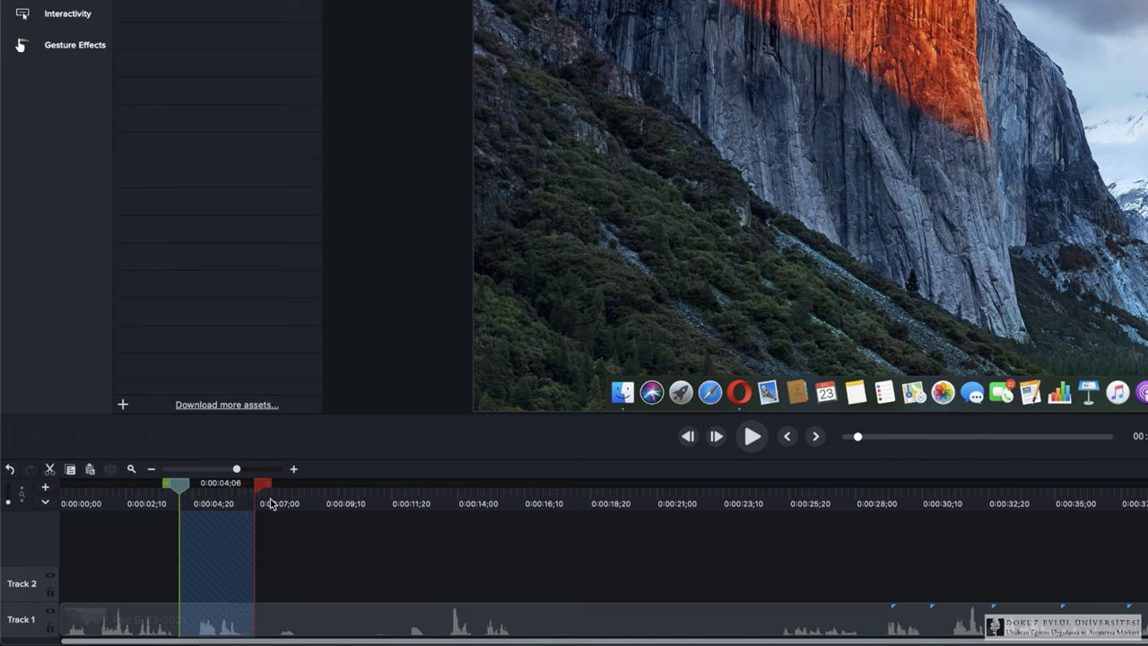
{"action": "left_click", "coordinate": [183, 489]}
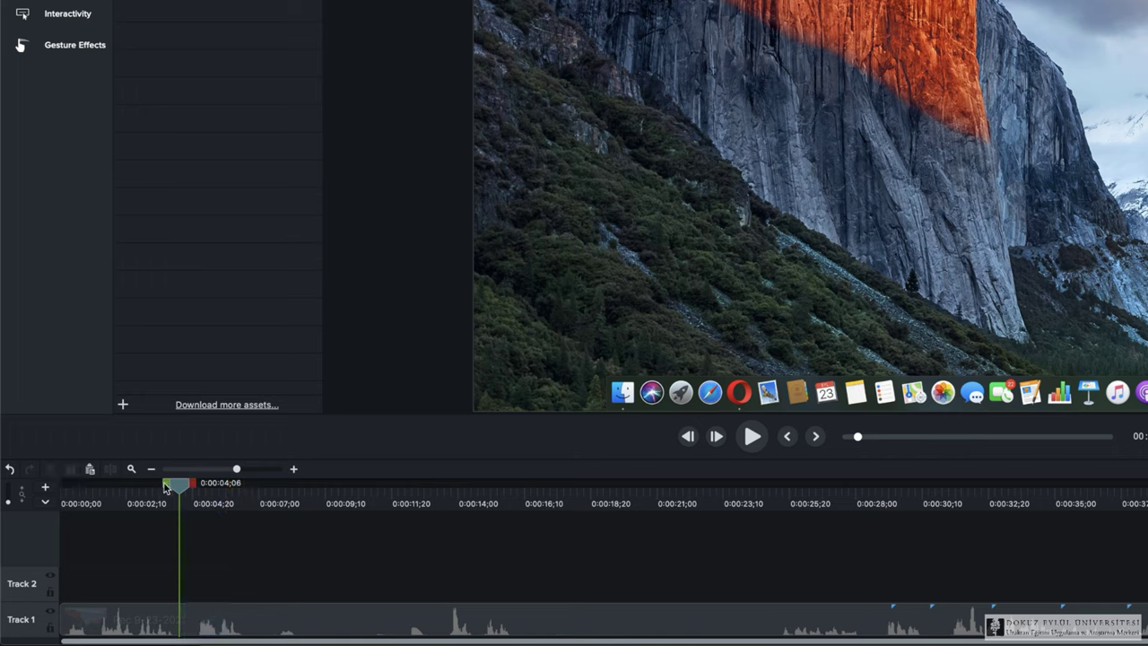
{"action": "left_click_drag", "start_coordinate": [165, 487], "coordinate": [83, 495]}
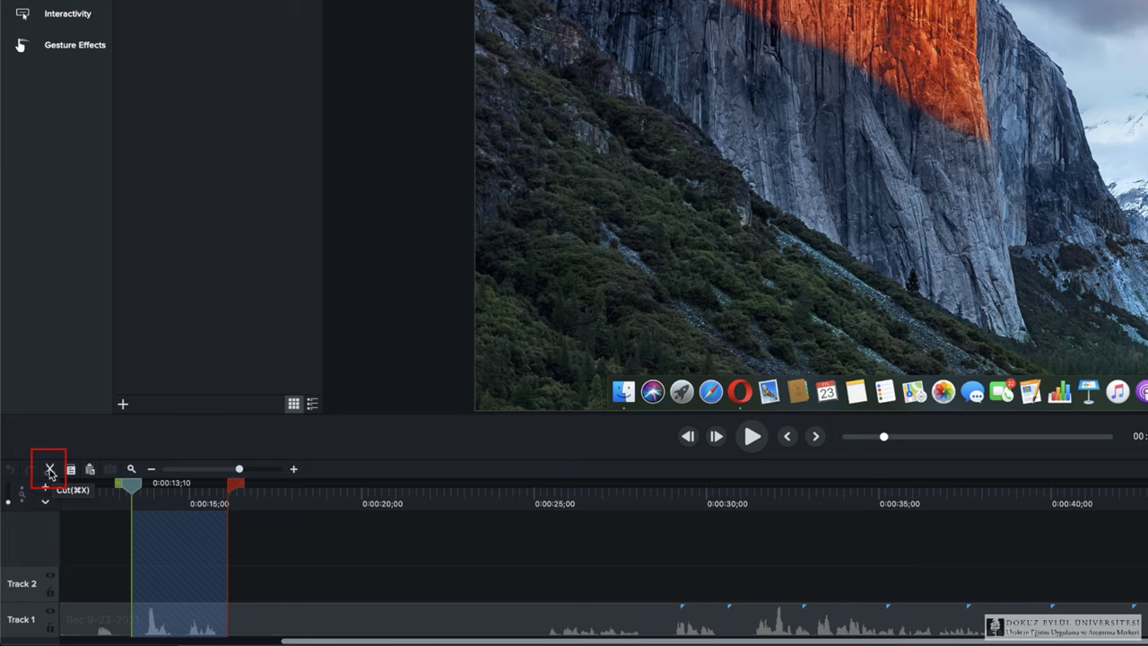
Cut the selected range starting at 0:00:13;10 and a second range from about 0:00:16;20 to 0:00:21;25 out of the recording
{"action": "left_click", "coordinate": [50, 470]}
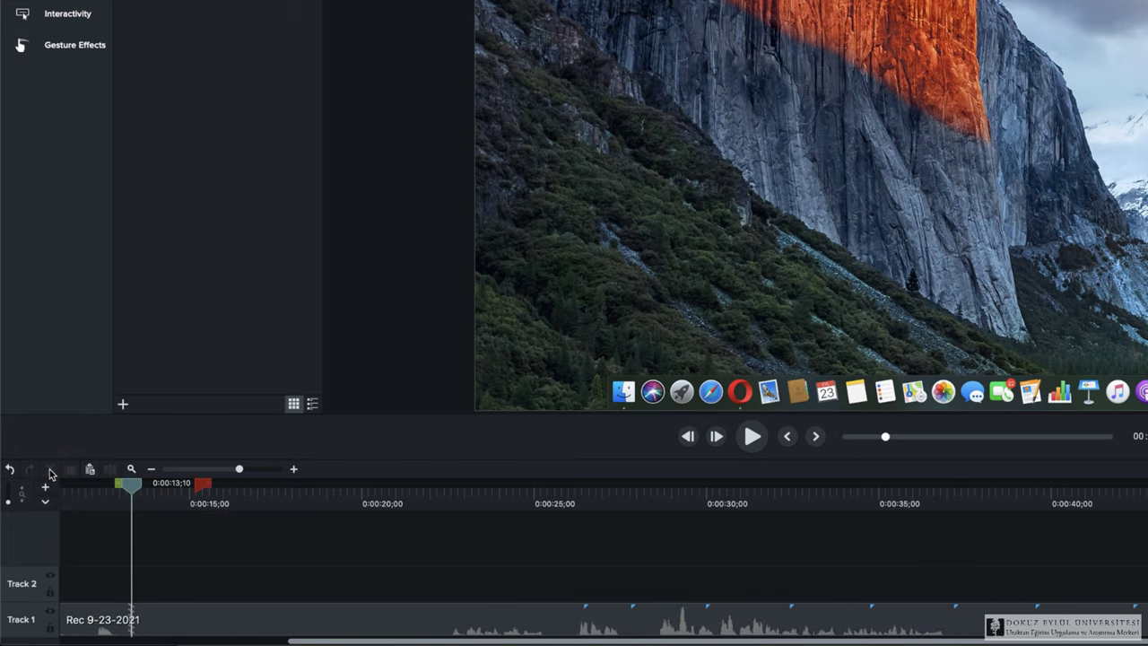
{"action": "left_click_drag", "start_coordinate": [132, 488], "coordinate": [115, 490]}
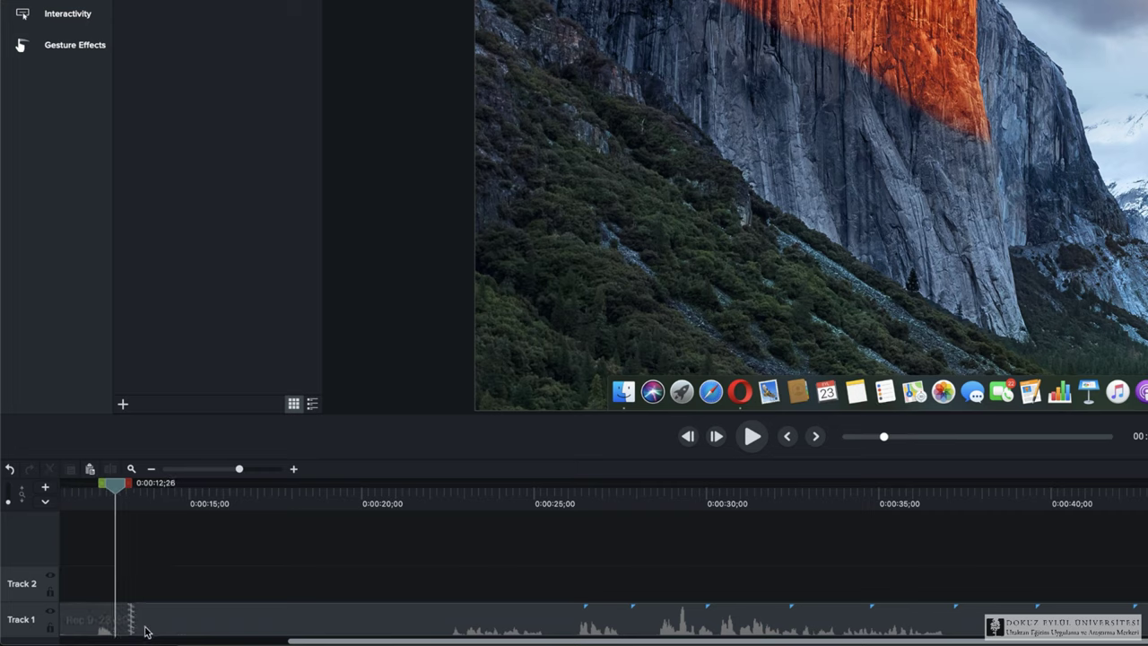
{"action": "left_click_drag", "start_coordinate": [115, 489], "coordinate": [439, 528]}
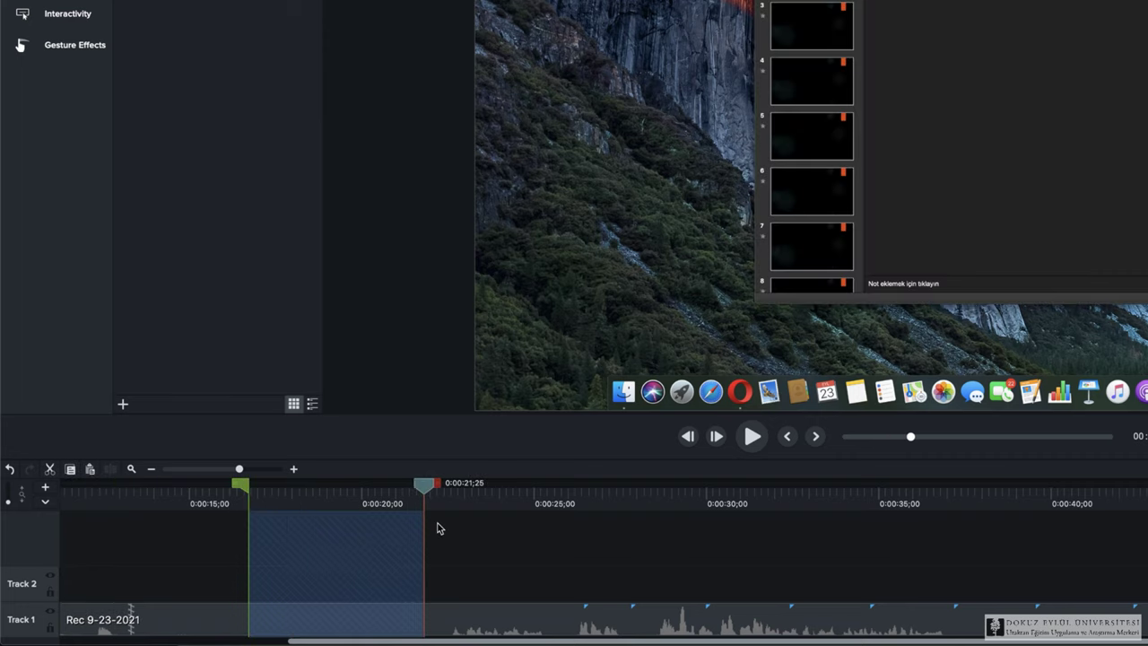
{"action": "right_click", "coordinate": [343, 578]}
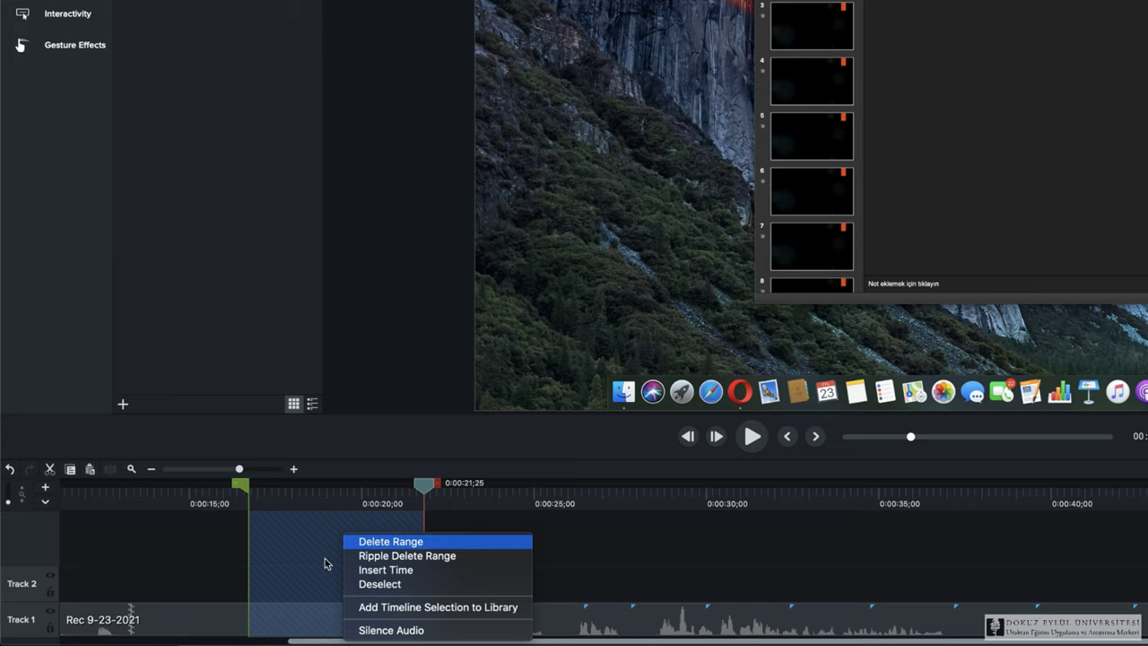
{"action": "left_click", "coordinate": [45, 473]}
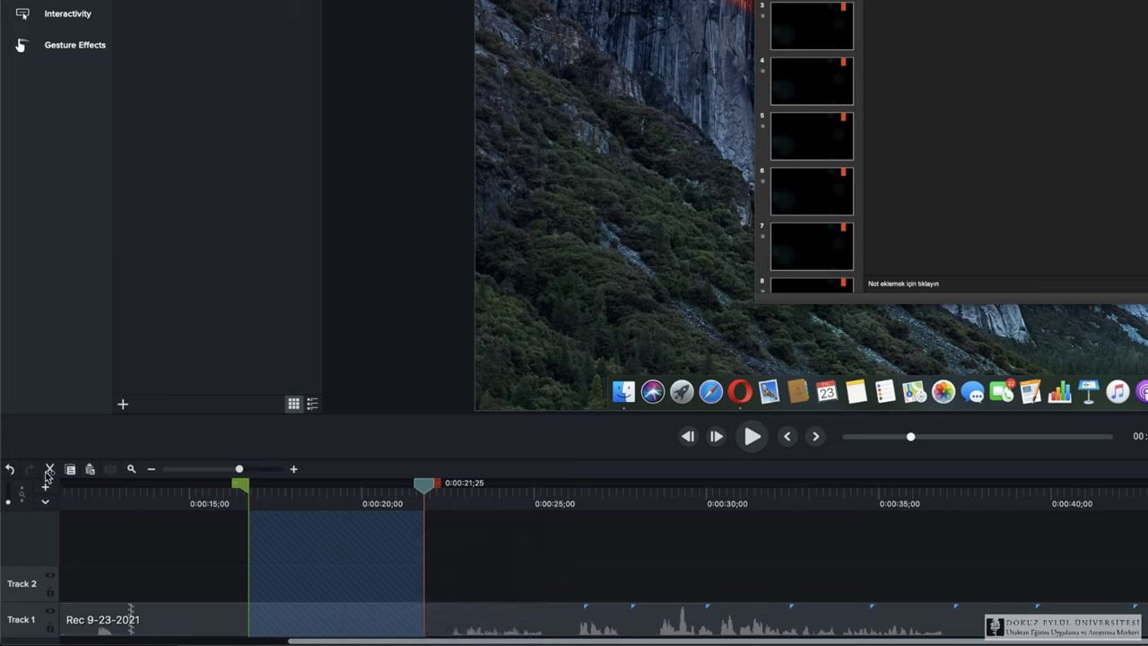
{"action": "left_click", "coordinate": [48, 472]}
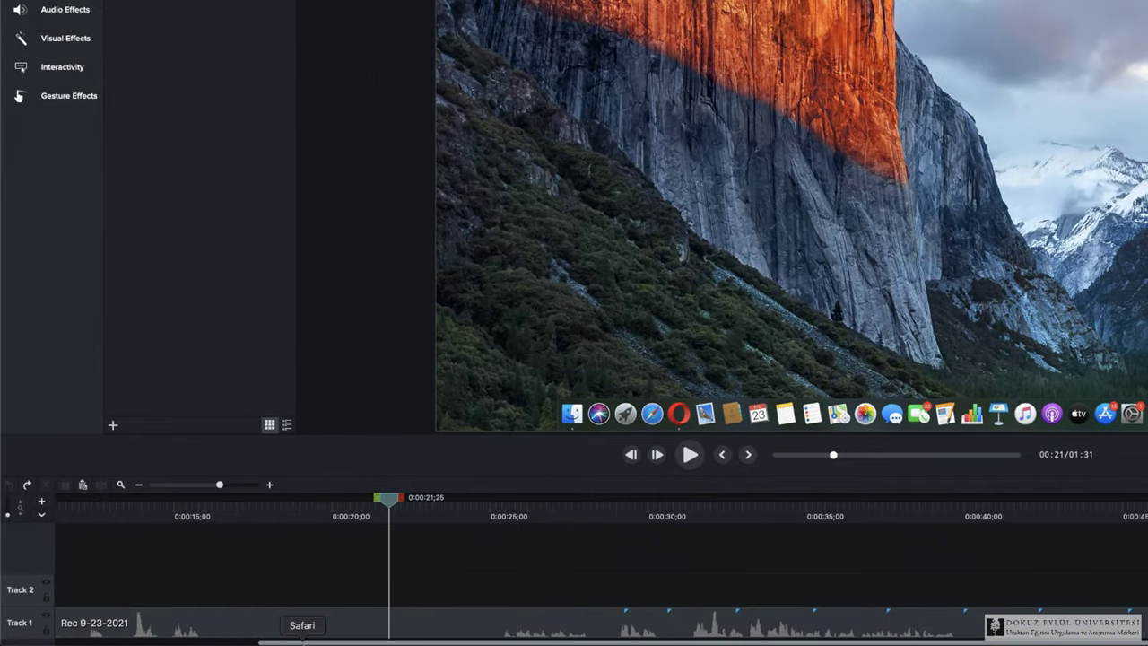
Separate the video and audio of the Rec 9-23-2021 clip and select its video part on Track 1
{"action": "left_click", "coordinate": [246, 623]}
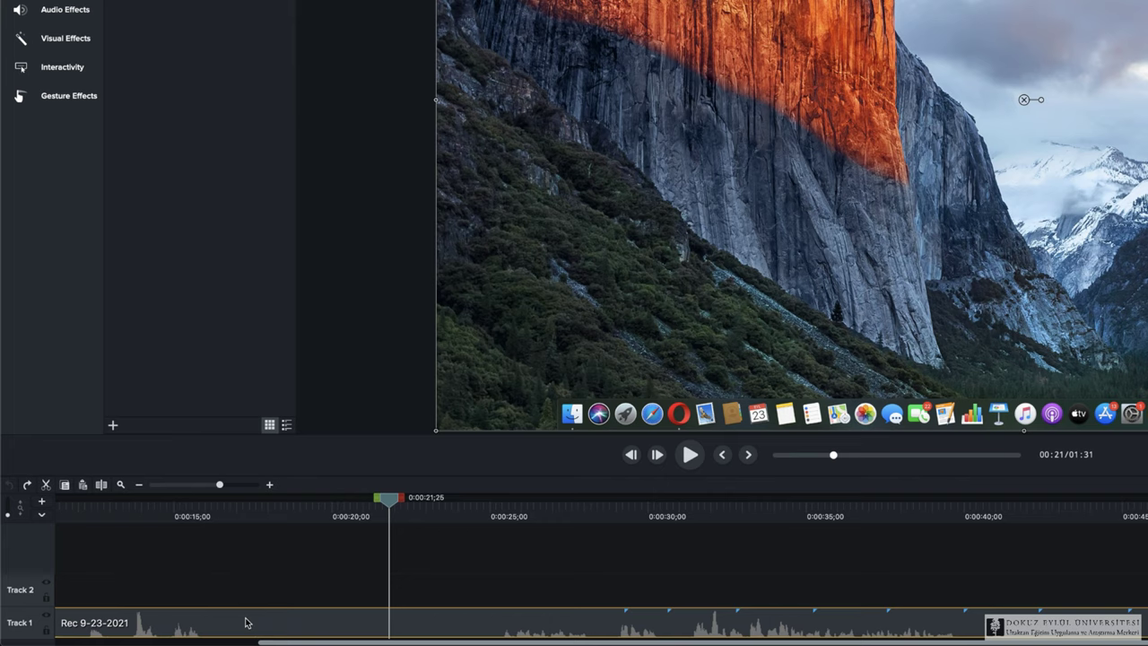
{"action": "right_click", "coordinate": [247, 623]}
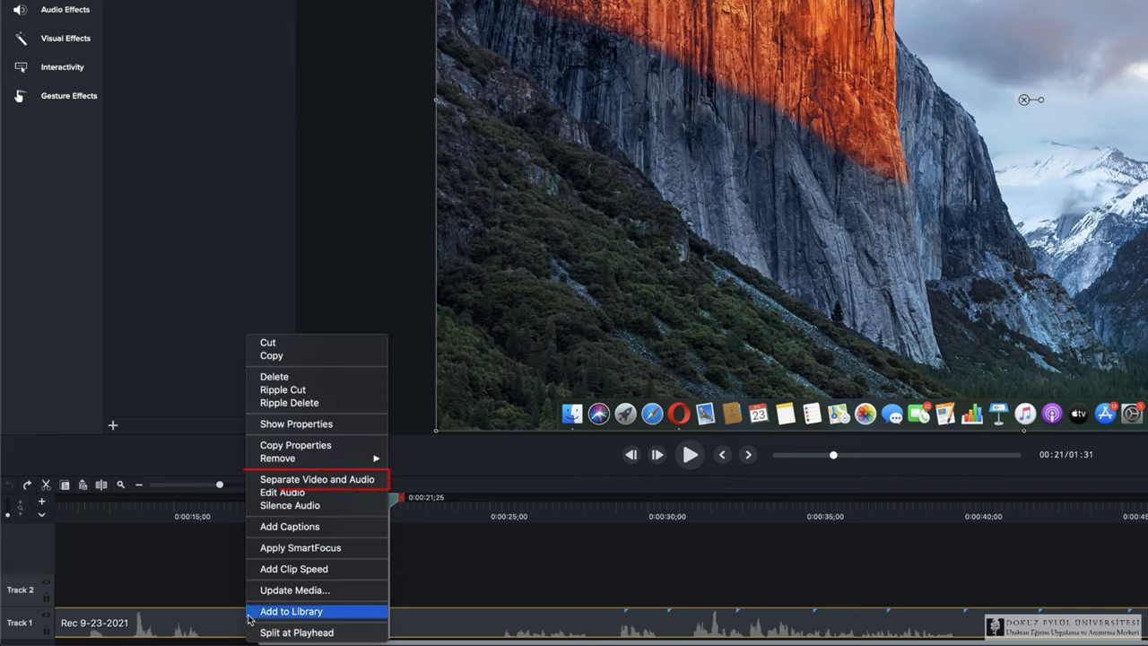
{"action": "left_click", "coordinate": [319, 482]}
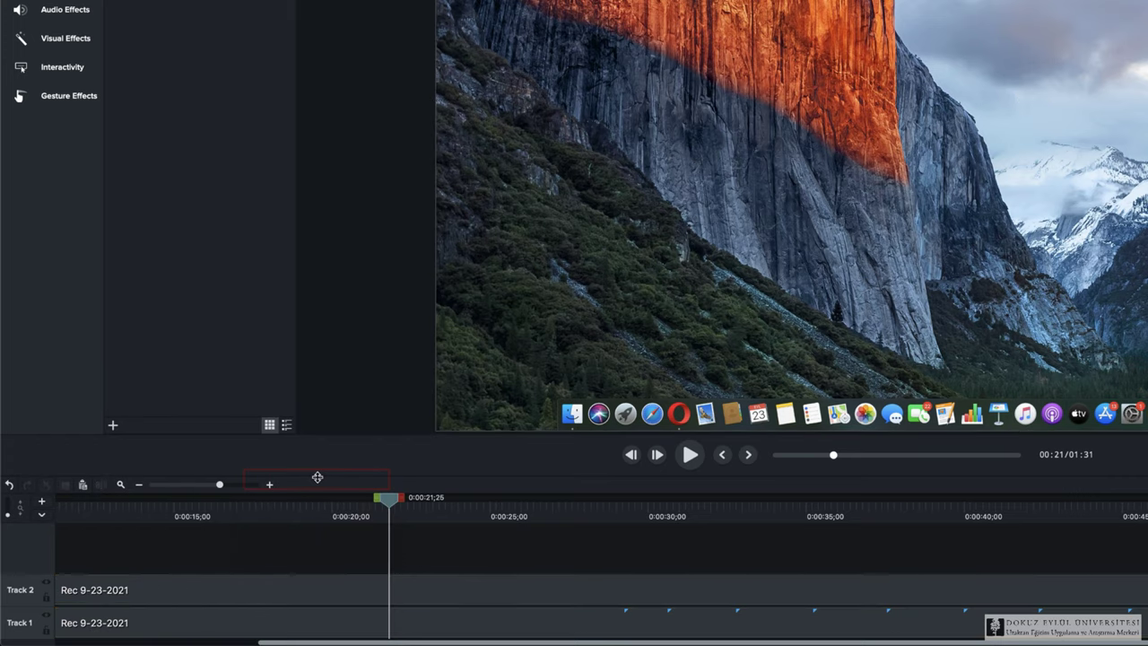
{"action": "left_click", "coordinate": [320, 622]}
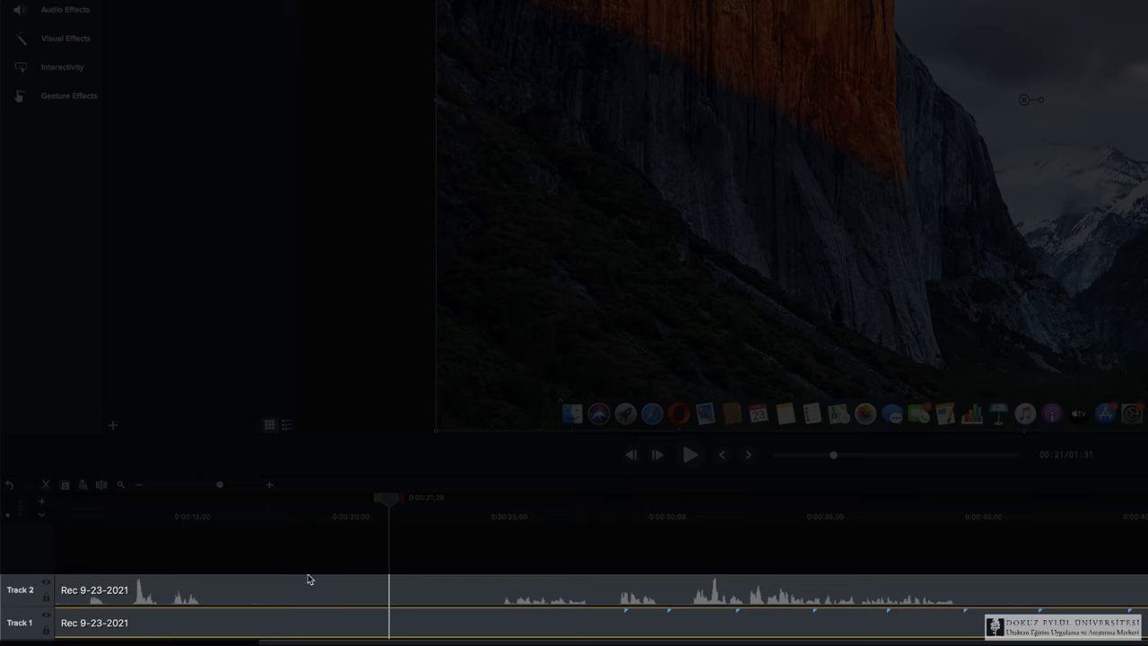
Select the separated audio clip on Track 2, select the video clip on Track 1, and lock Track 1
{"action": "left_click", "coordinate": [301, 592]}
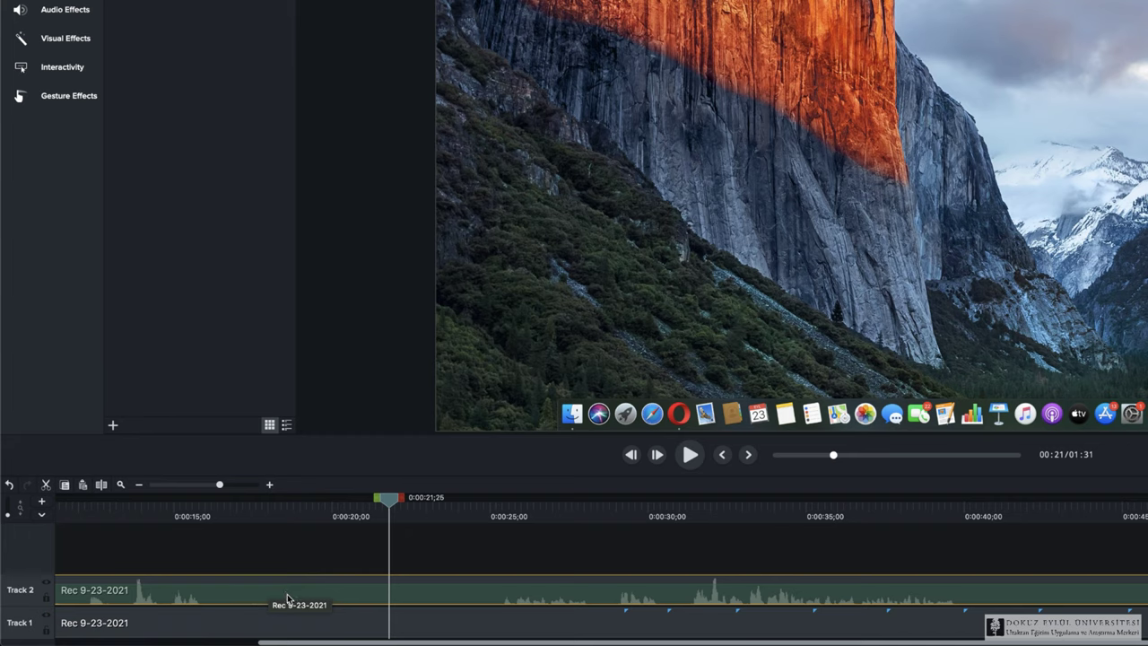
{"action": "left_click", "coordinate": [220, 622]}
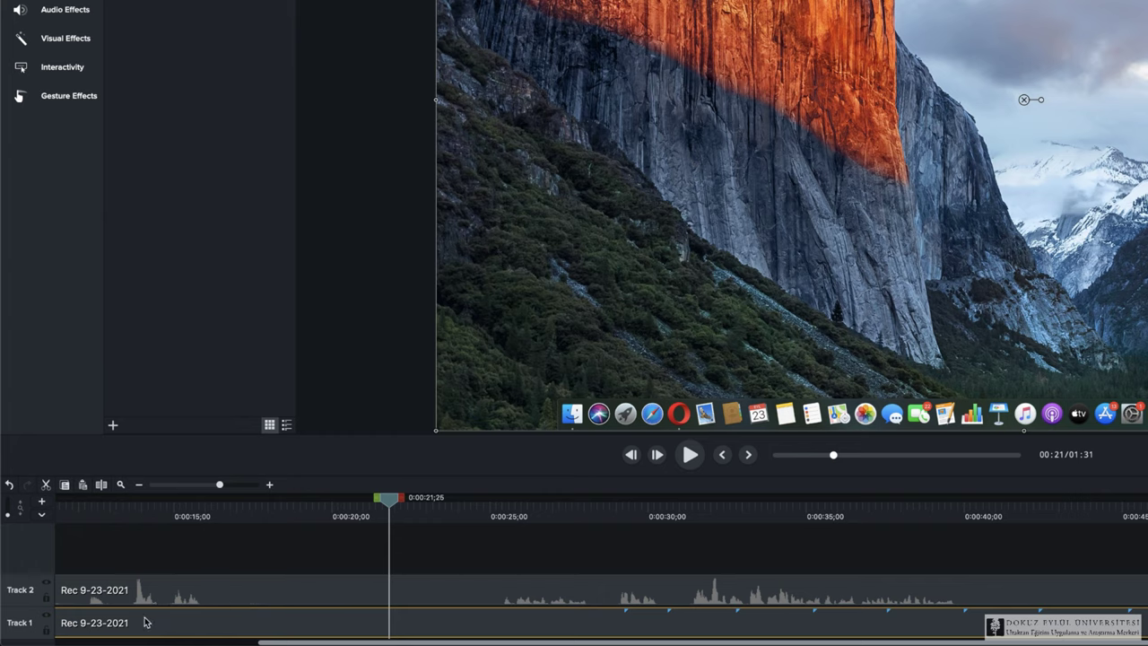
{"action": "left_click", "coordinate": [47, 632]}
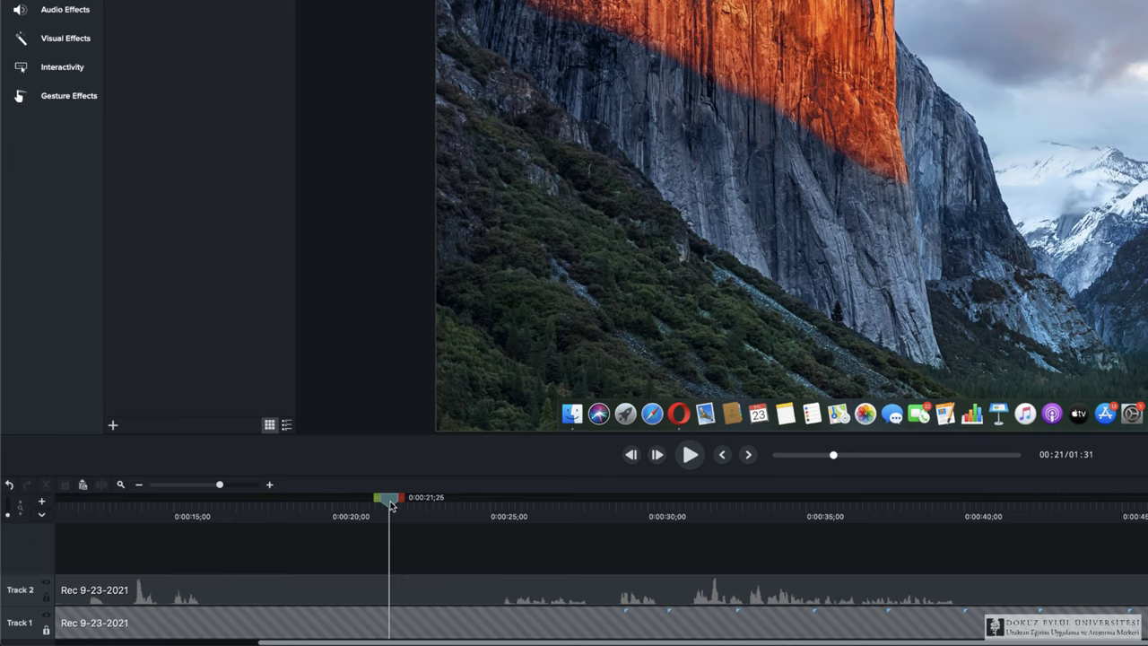
Select the range from about 0:00:25;10 to 0:00:28;10 and cut it from the audio on Track 2
{"action": "left_click_drag", "start_coordinate": [391, 502], "coordinate": [501, 538]}
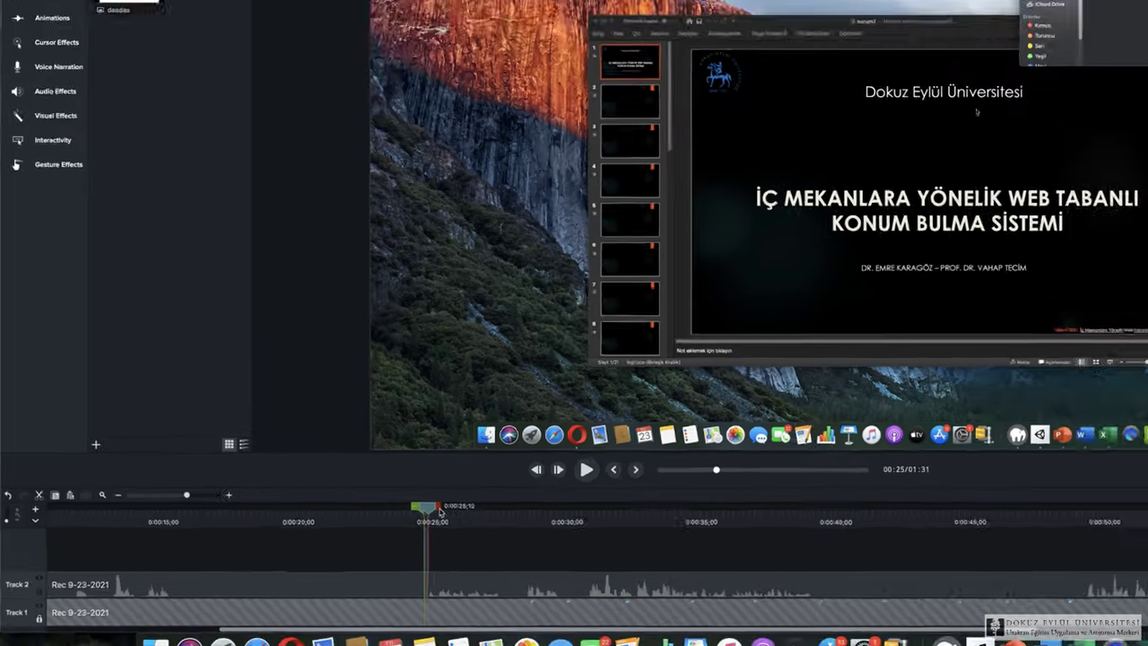
{"action": "left_click_drag", "start_coordinate": [439, 512], "coordinate": [516, 528]}
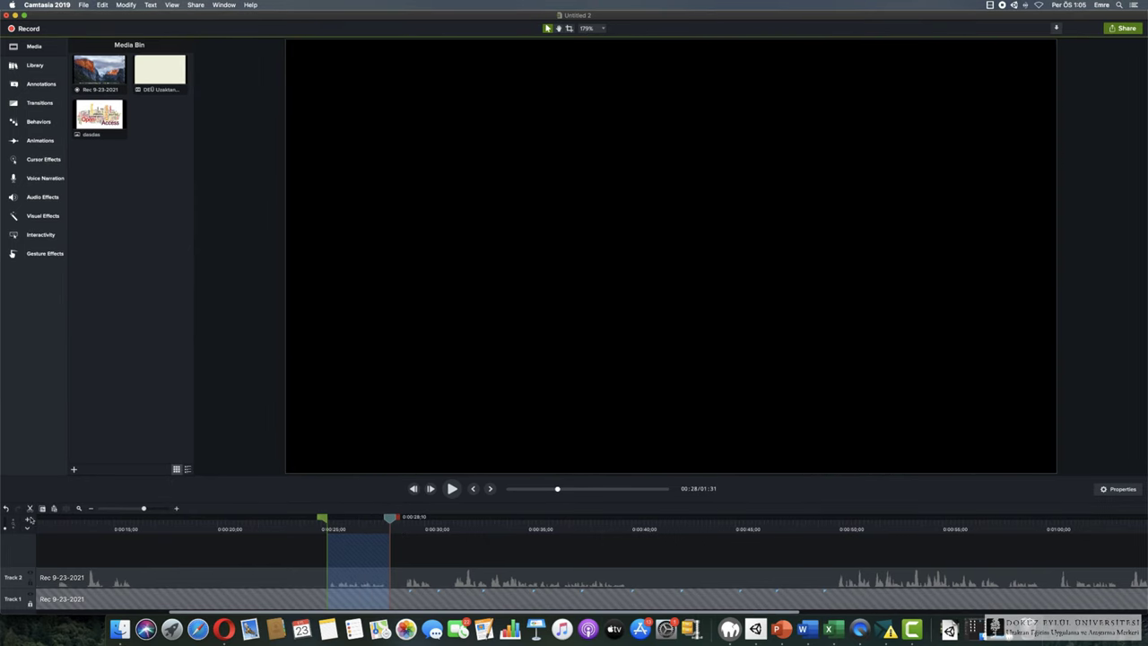
{"action": "left_click", "coordinate": [29, 508]}
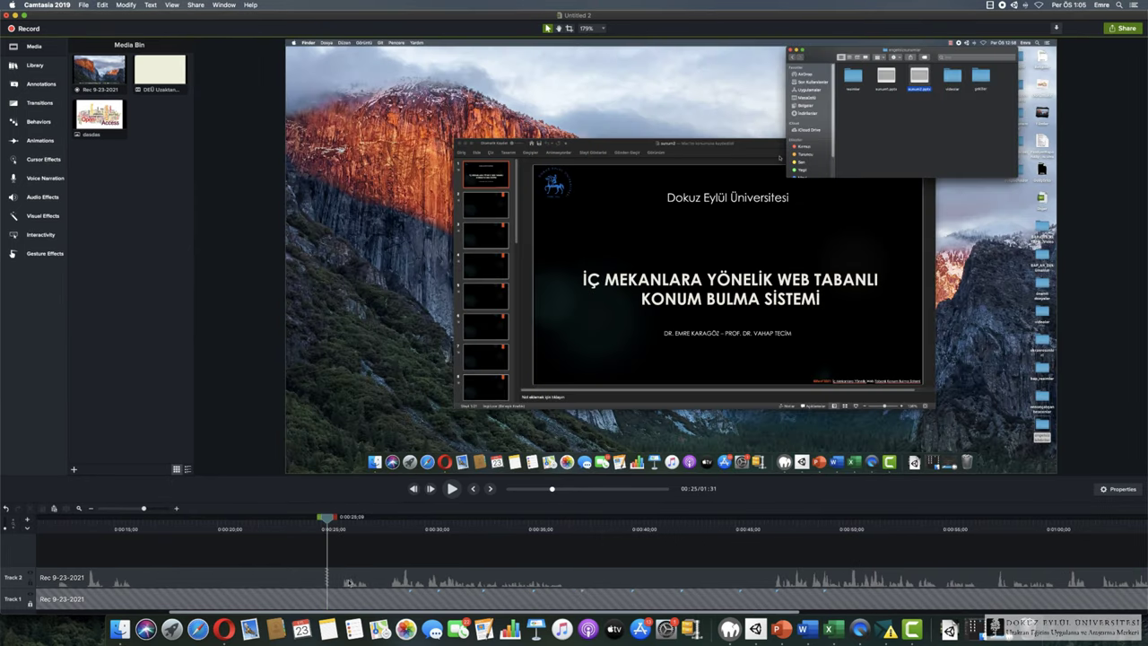
Review the shortened Track 2 audio against the video, undo the range cut and unlock Track 1
{"action": "left_click_drag", "start_coordinate": [326, 518], "coordinate": [310, 518]}
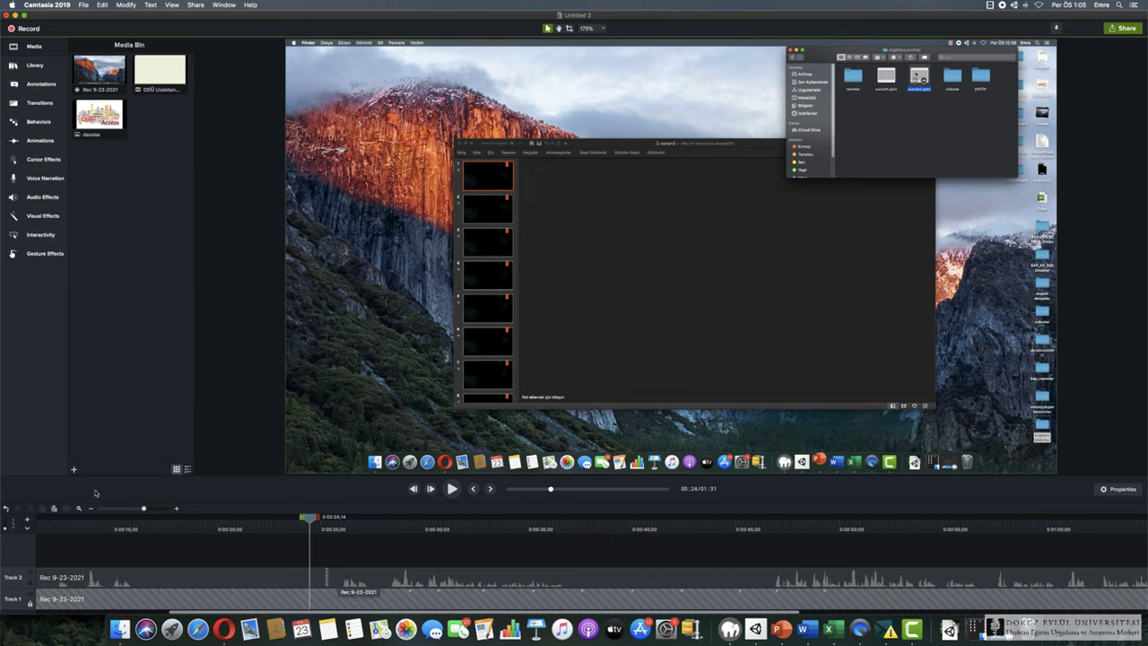
{"action": "left_click_drag", "start_coordinate": [143, 509], "coordinate": [137, 508]}
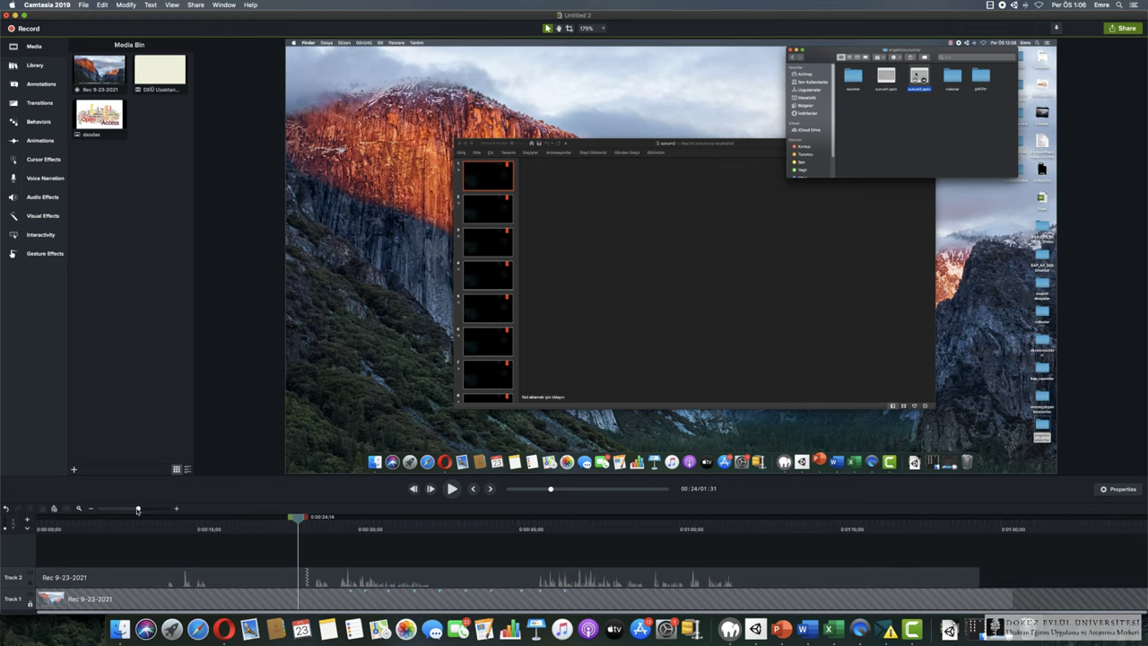
{"action": "left_click_drag", "start_coordinate": [274, 517], "coordinate": [879, 518]}
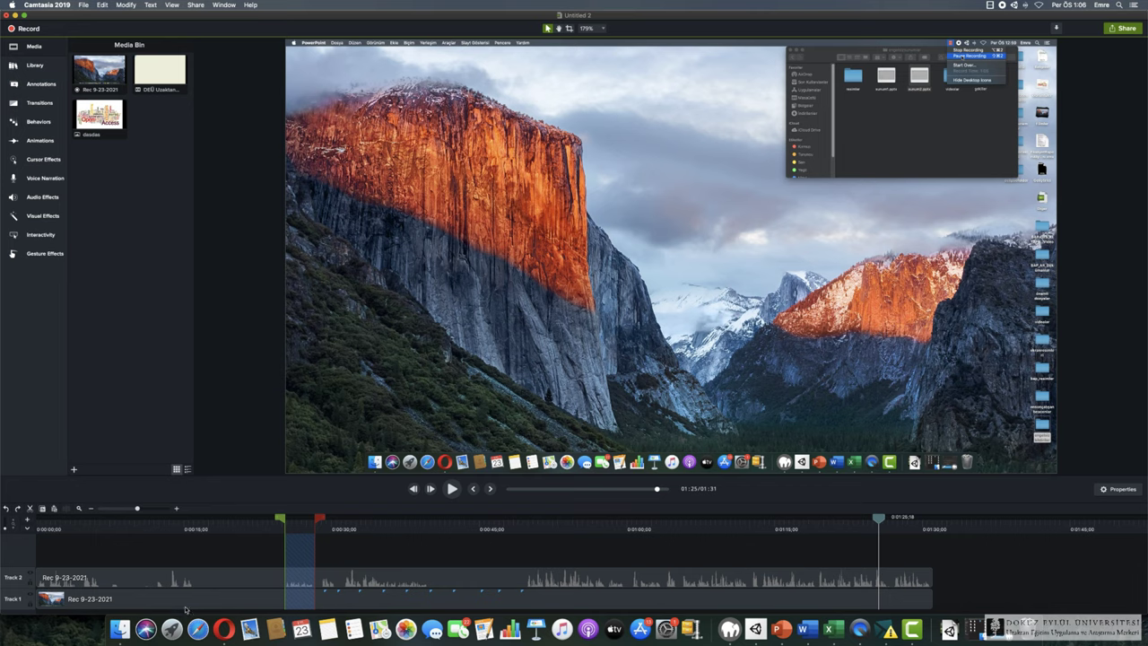
{"action": "left_click", "coordinate": [30, 596]}
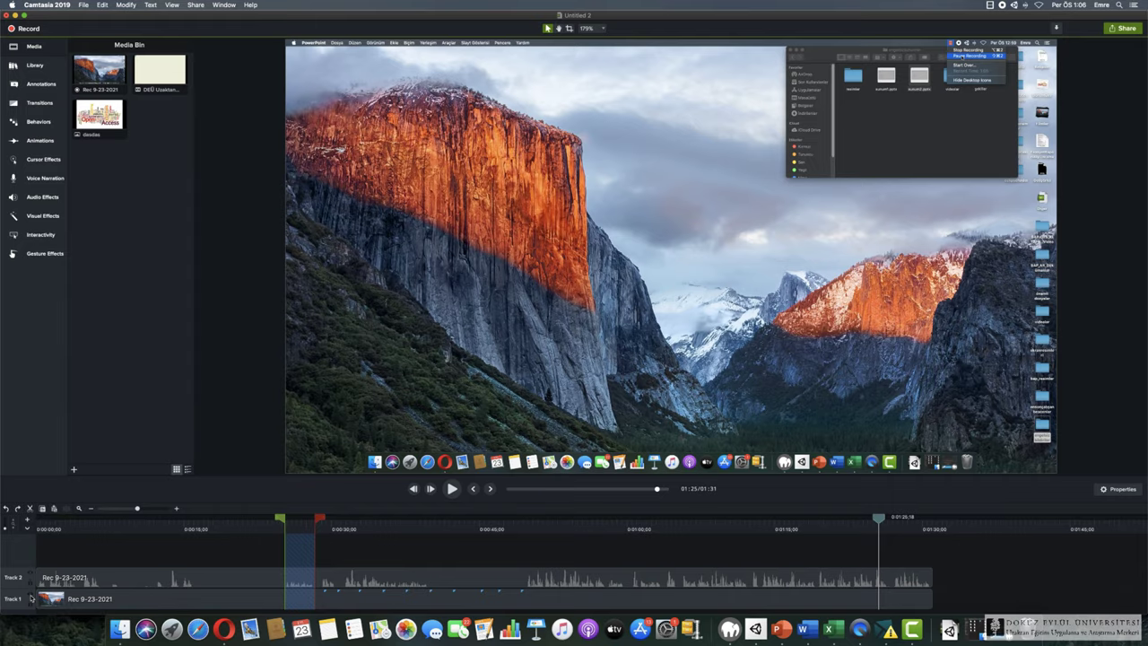
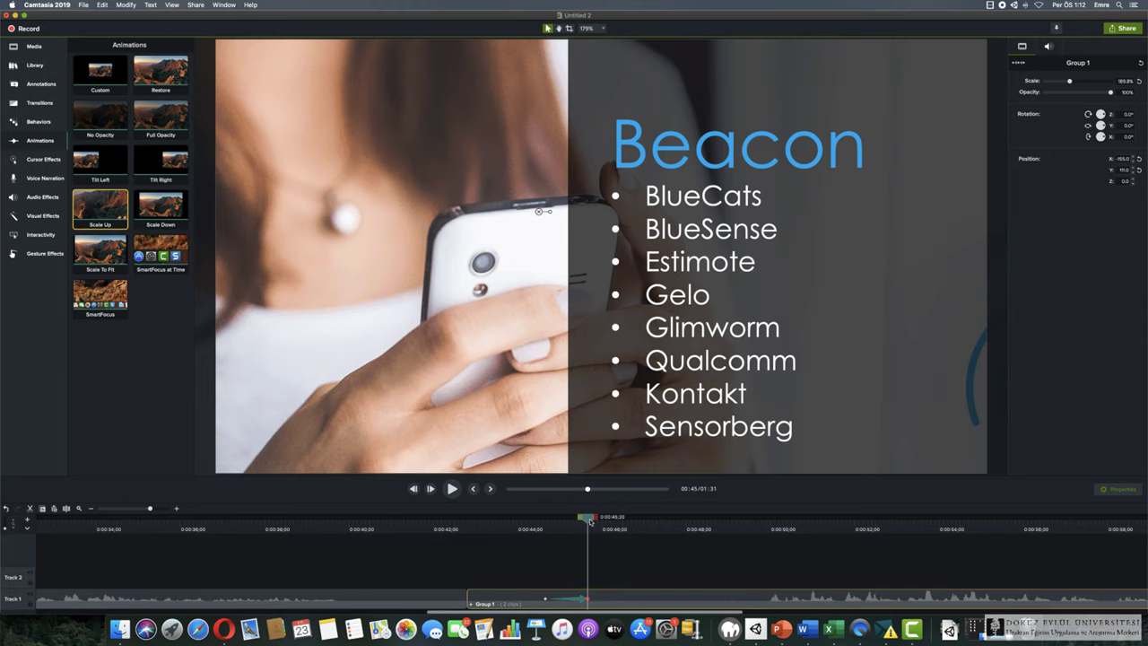
Play back the Scale Up animation on Group 1 from 0:00:44;00
{"action": "left_click_drag", "start_coordinate": [590, 520], "coordinate": [517, 520]}
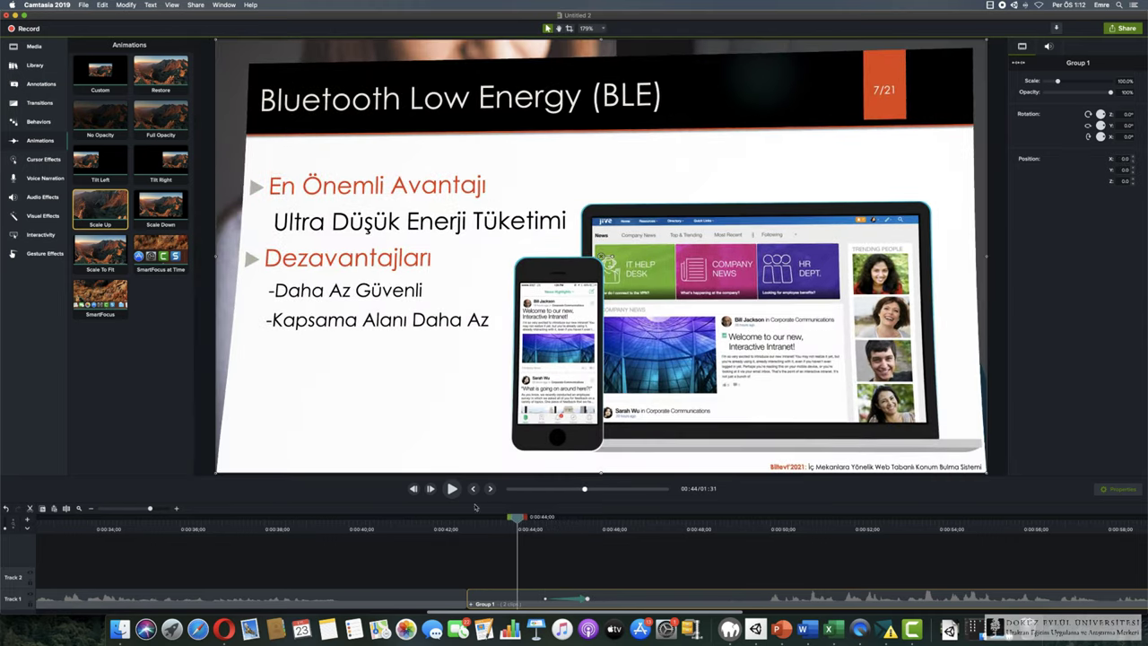
{"action": "left_click", "coordinate": [452, 489]}
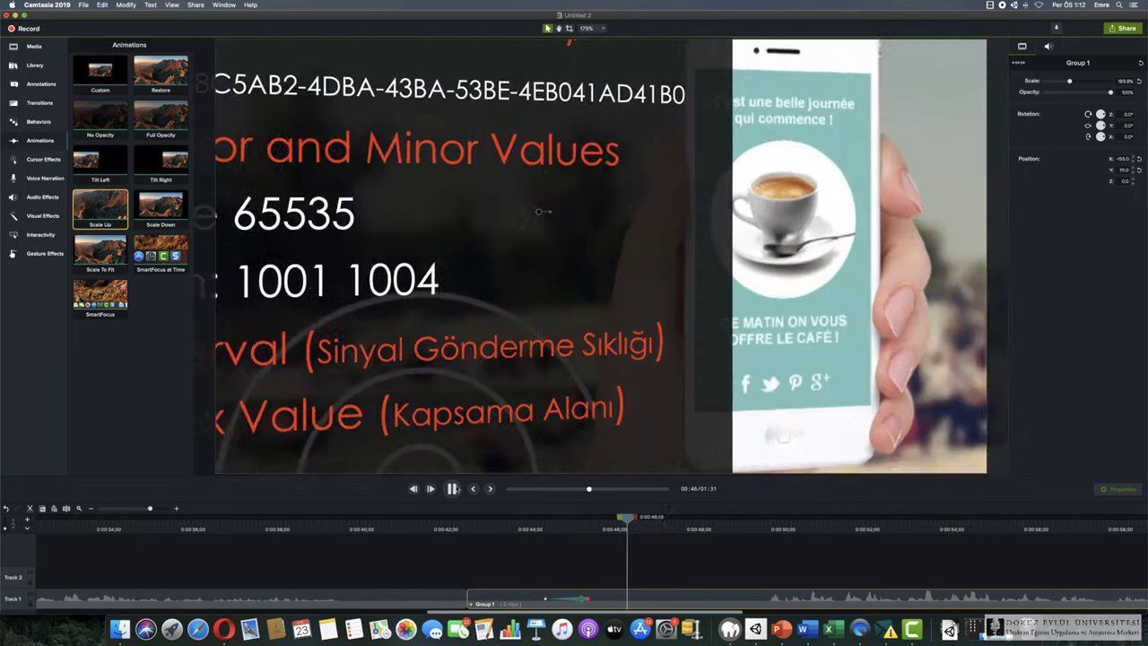
{"action": "left_click", "coordinate": [452, 489]}
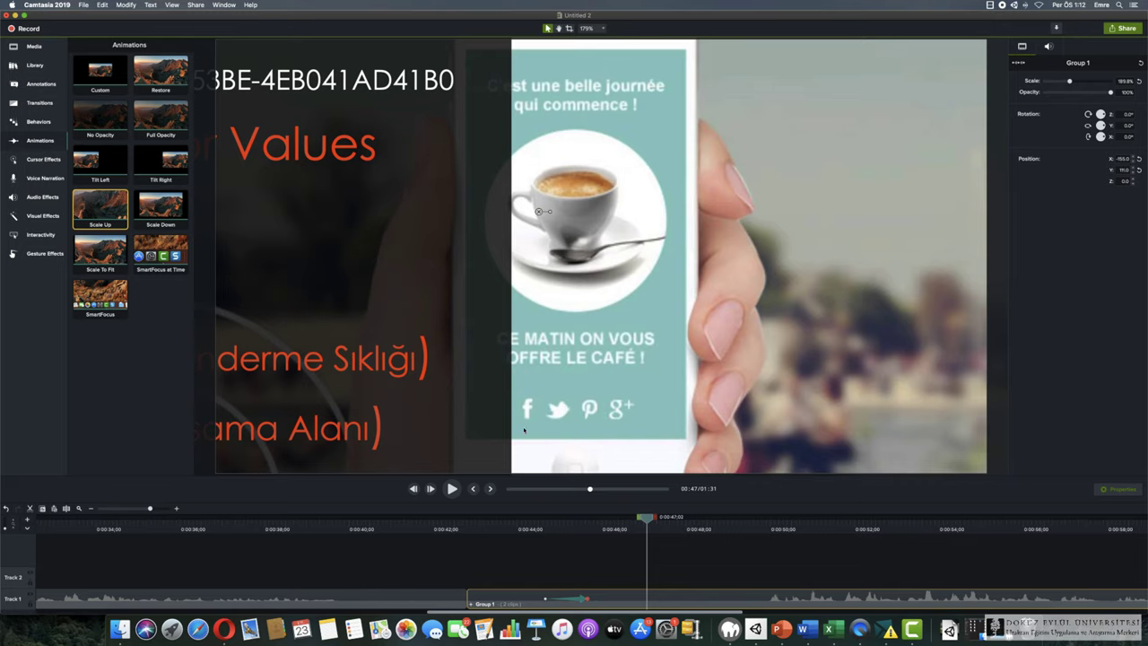
Place the playhead at 0:00:46;23 and apply a Scale To Fit animation to Group 1 there
{"action": "mouse_move", "coordinate": [646, 525]}
{"action": "left_mouse_down"}
{"action": "mouse_move", "coordinate": [584, 533]}
{"action": "mouse_move", "coordinate": [639, 542]}
{"action": "left_mouse_up"}
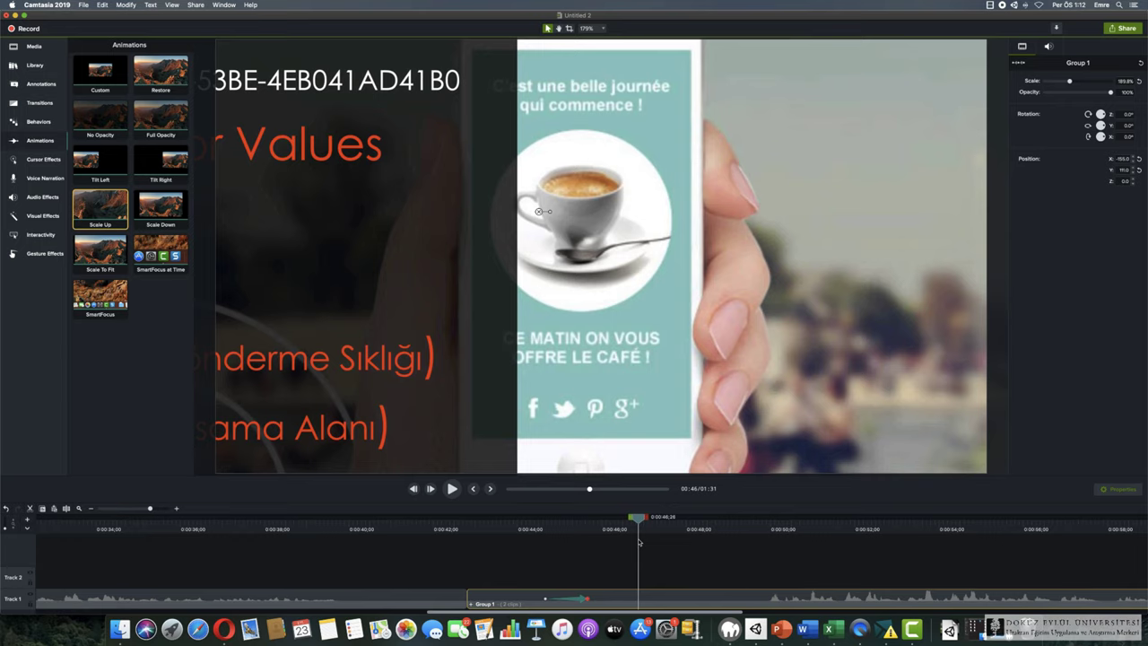
{"action": "left_click_drag", "start_coordinate": [639, 542], "coordinate": [635, 542]}
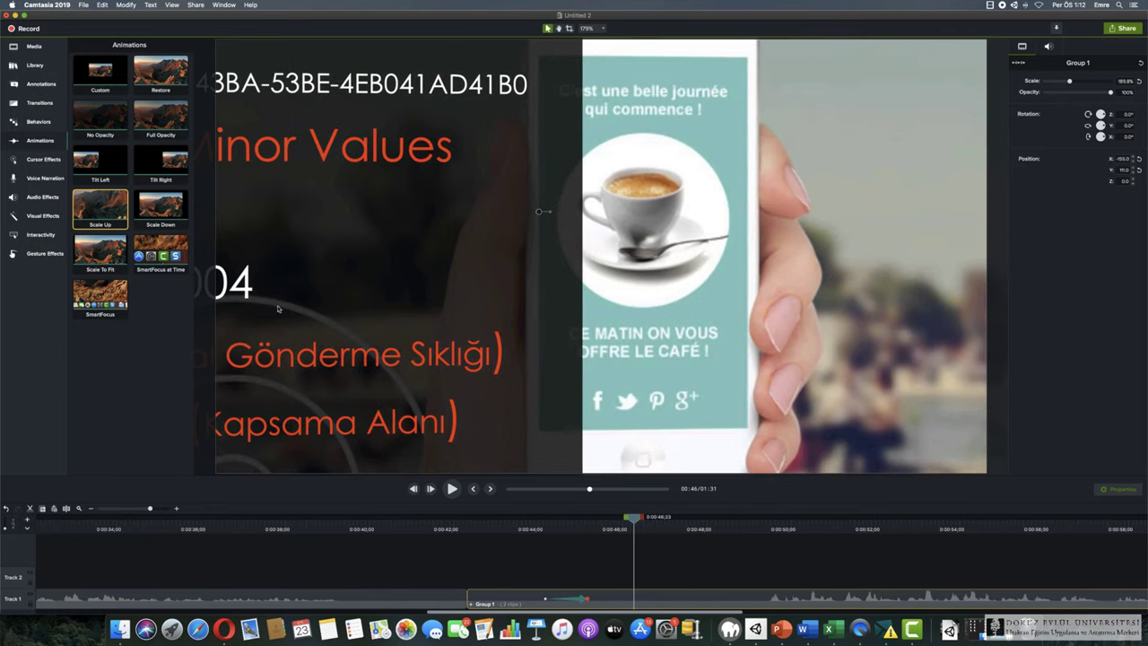
{"action": "left_click", "coordinate": [100, 255]}
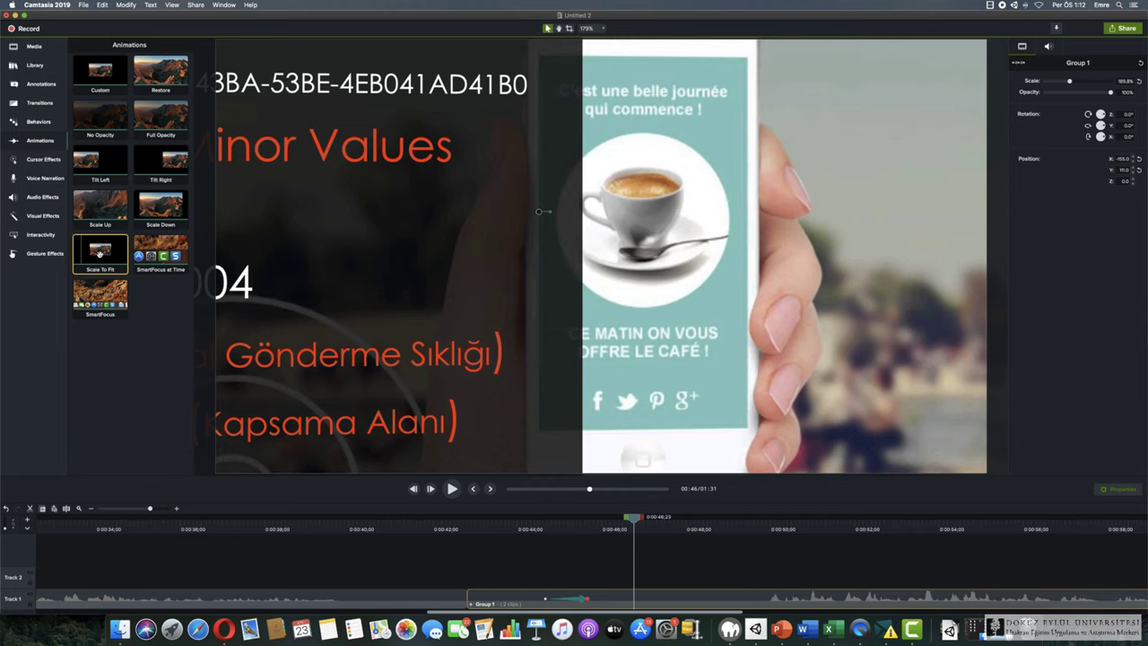
{"action": "left_click_drag", "start_coordinate": [100, 255], "coordinate": [635, 601]}
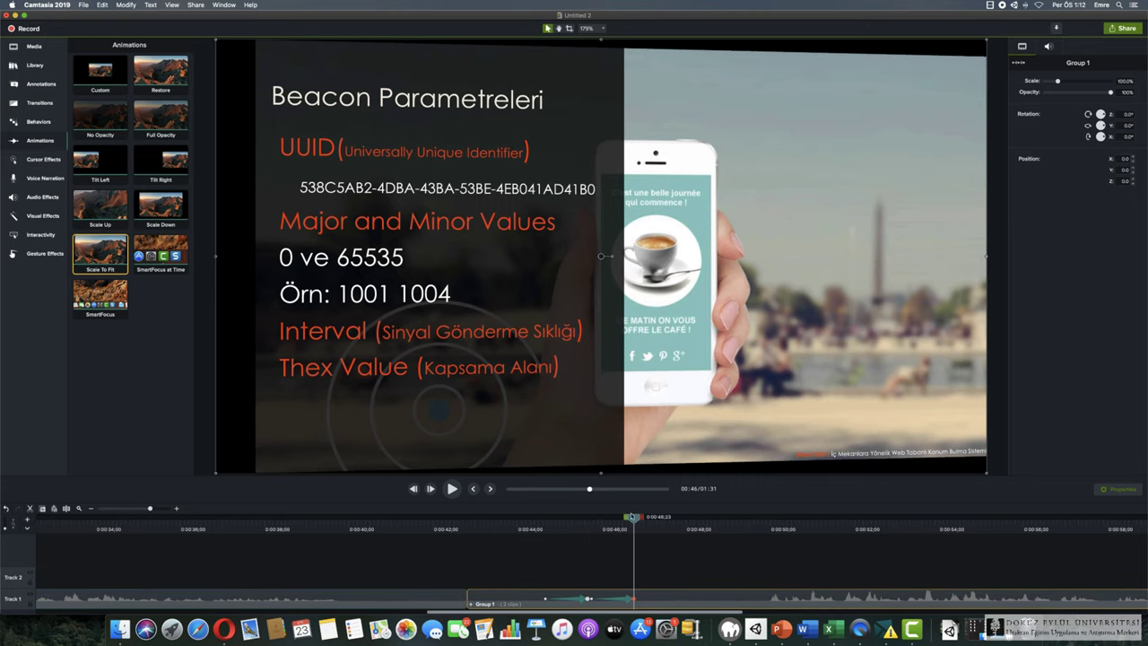
Play back Group 1 from about 0:00:43;23 to check the zoom in and the return to full size
{"action": "left_click_drag", "start_coordinate": [634, 519], "coordinate": [506, 518]}
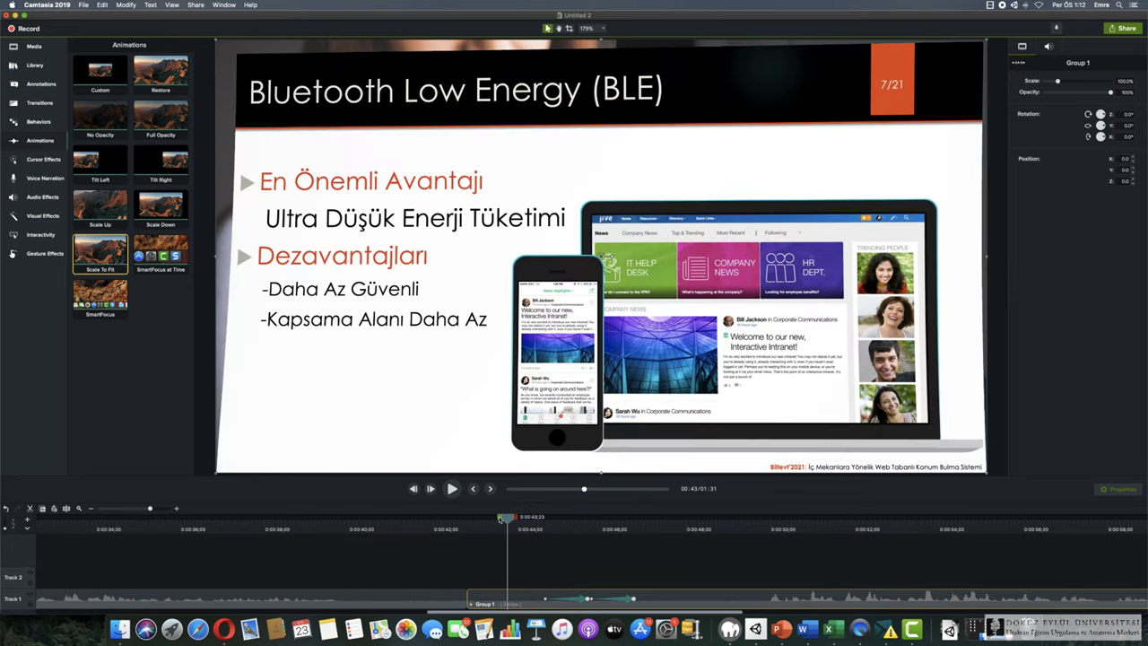
{"action": "left_click", "coordinate": [455, 492]}
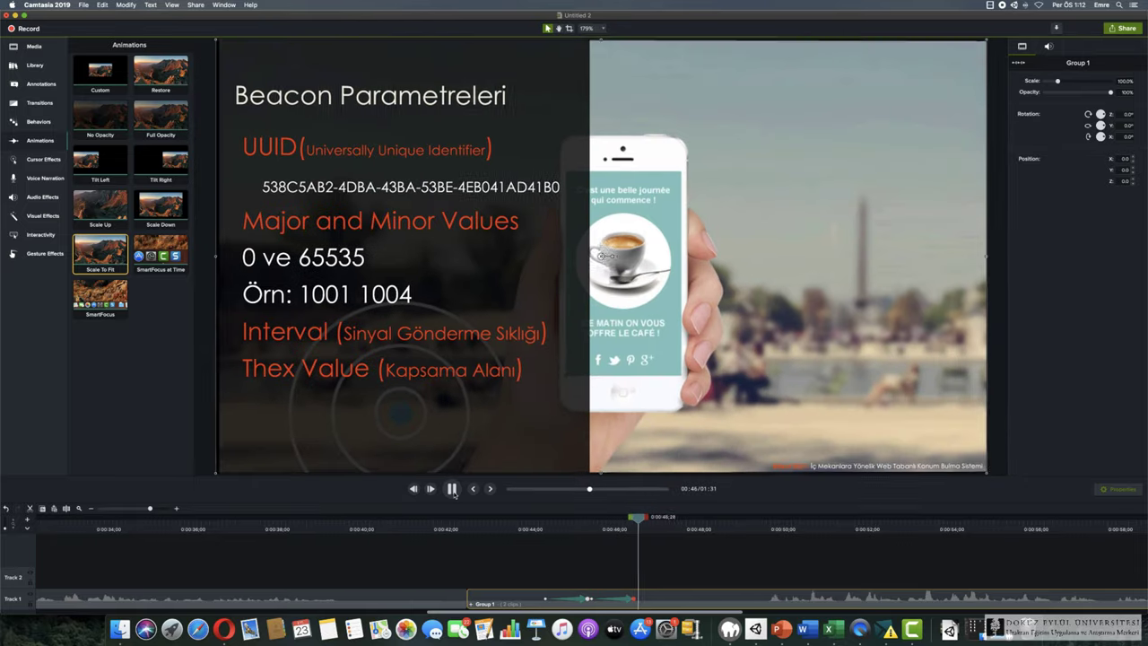
{"action": "left_click", "coordinate": [453, 490]}
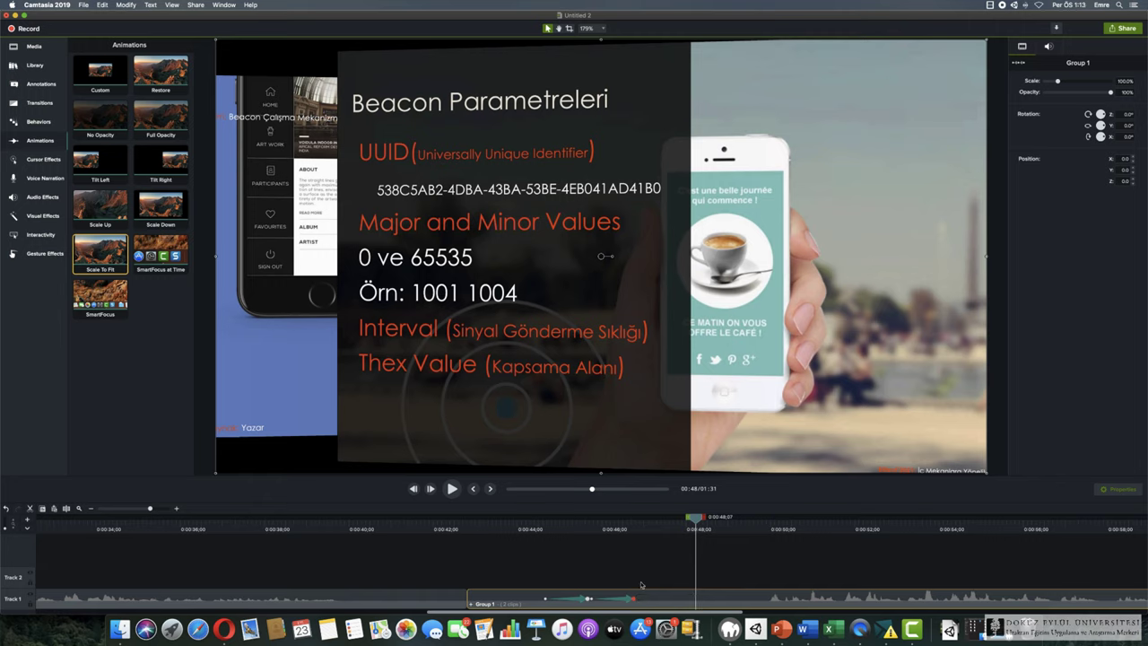
Remove the Scale To Fit and Scale Up animations from Group 1 on Track 1 and show the Library assets
{"action": "left_click_drag", "start_coordinate": [696, 518], "coordinate": [576, 531]}
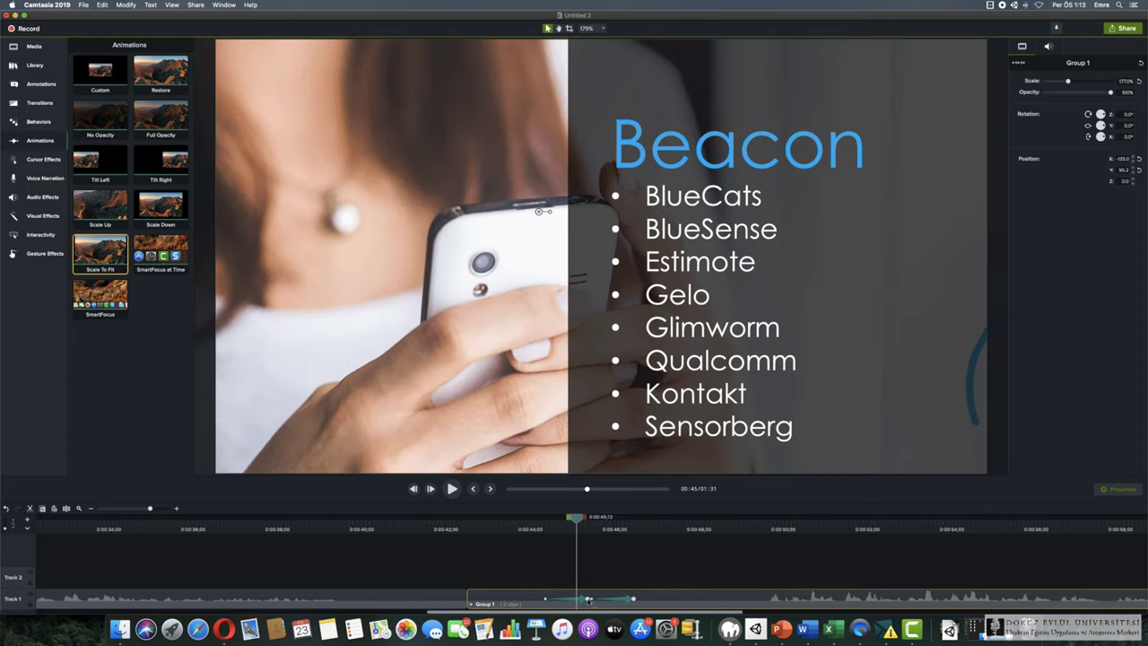
{"action": "left_click", "coordinate": [589, 598]}
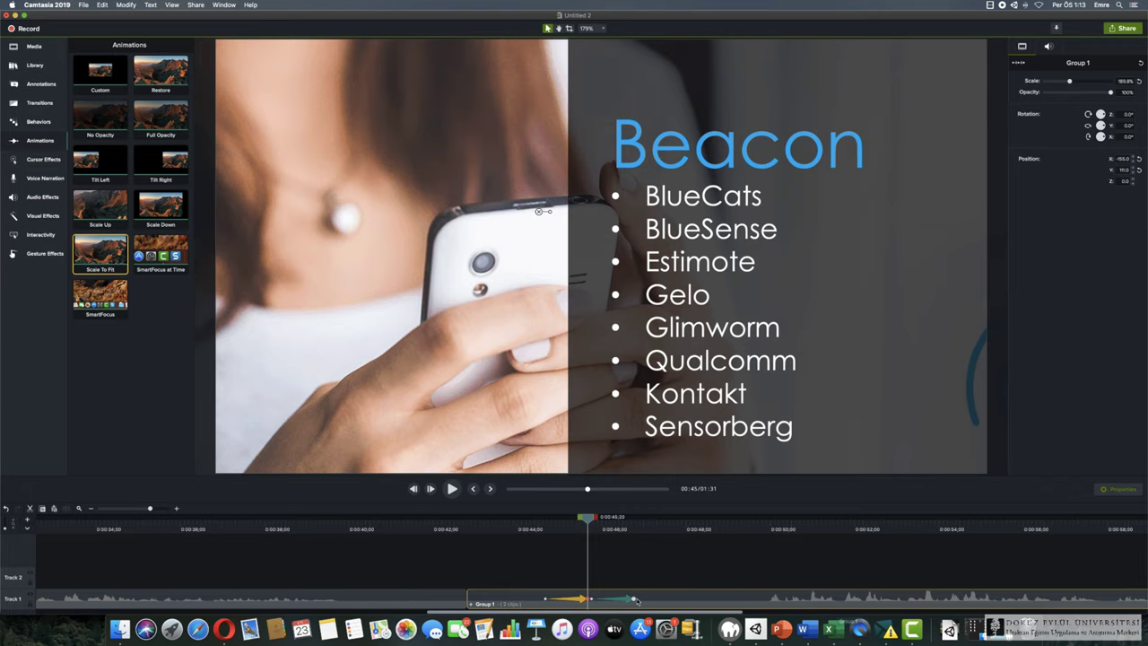
{"action": "key", "text": "Delete"}
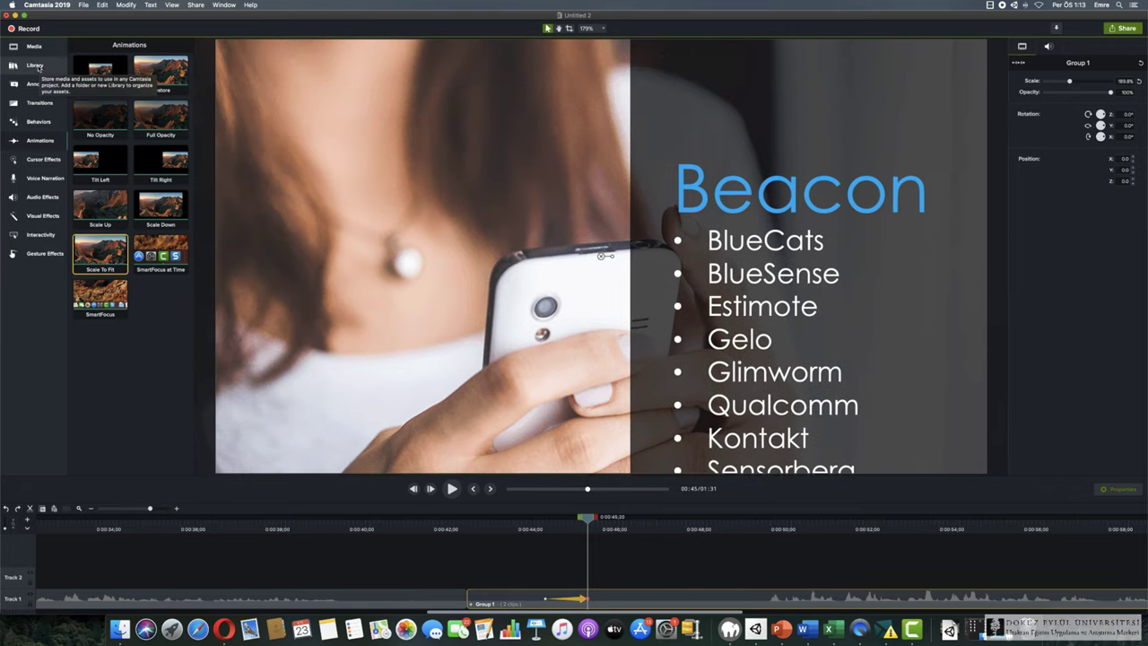
{"action": "left_click", "coordinate": [34, 65]}
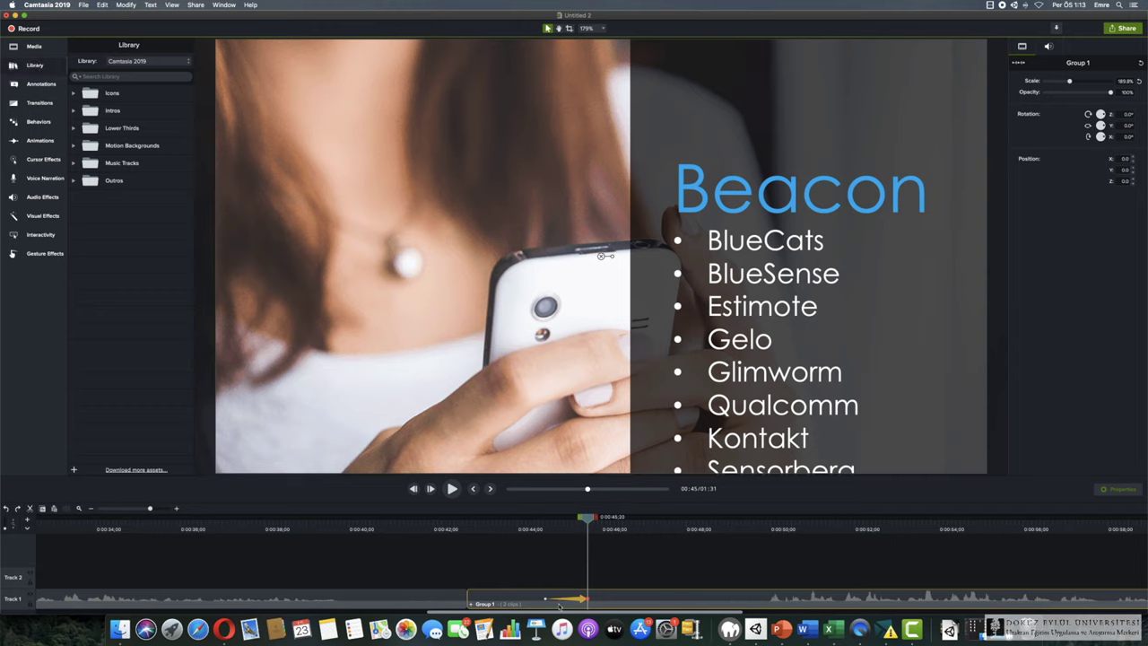
{"action": "left_click_drag", "start_coordinate": [589, 598], "coordinate": [581, 599]}
{"action": "right_click", "coordinate": [581, 602]}
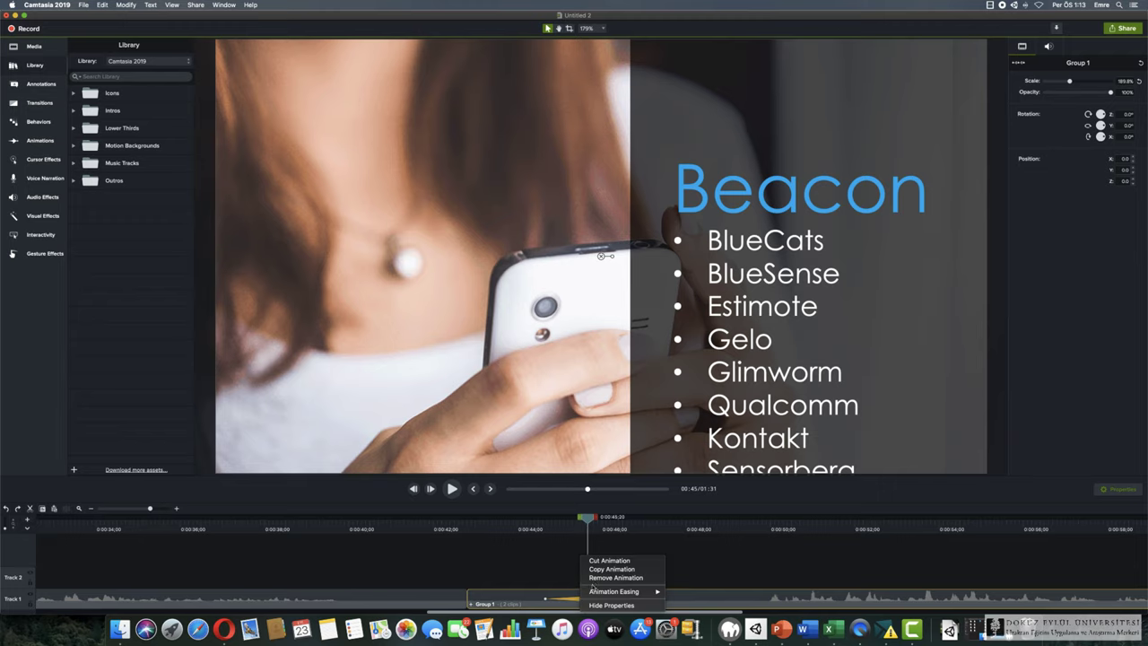
{"action": "left_click", "coordinate": [638, 576]}
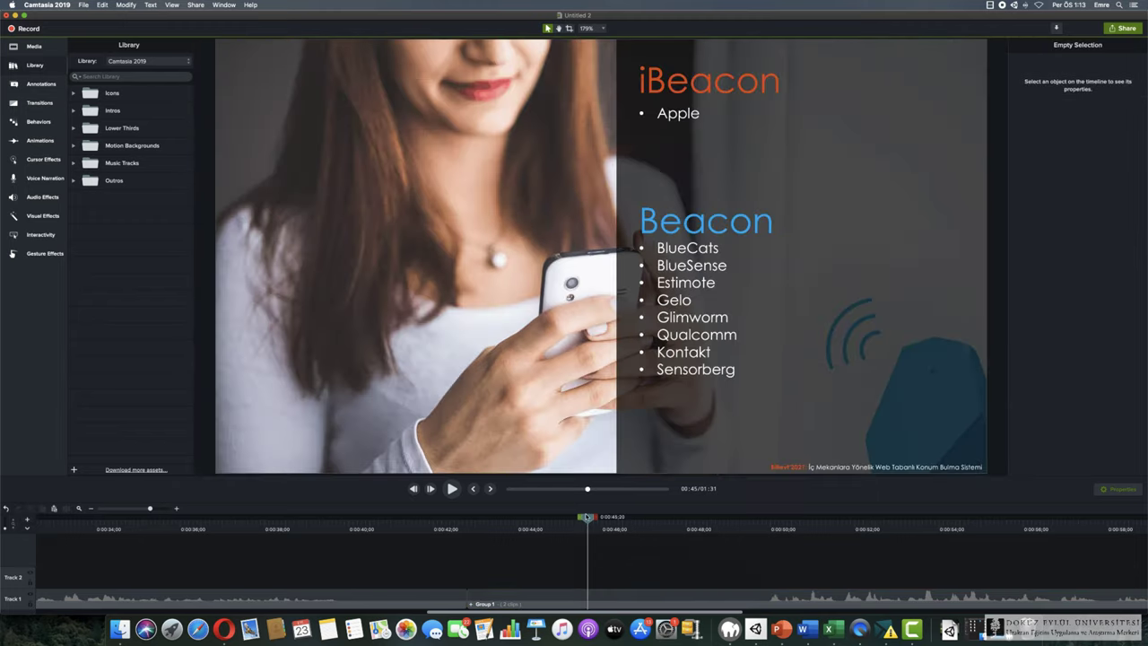
Place the playhead at 0:00:44;16 and expand the Intros folder of the Camtasia 2019 library
{"action": "left_click", "coordinate": [537, 528]}
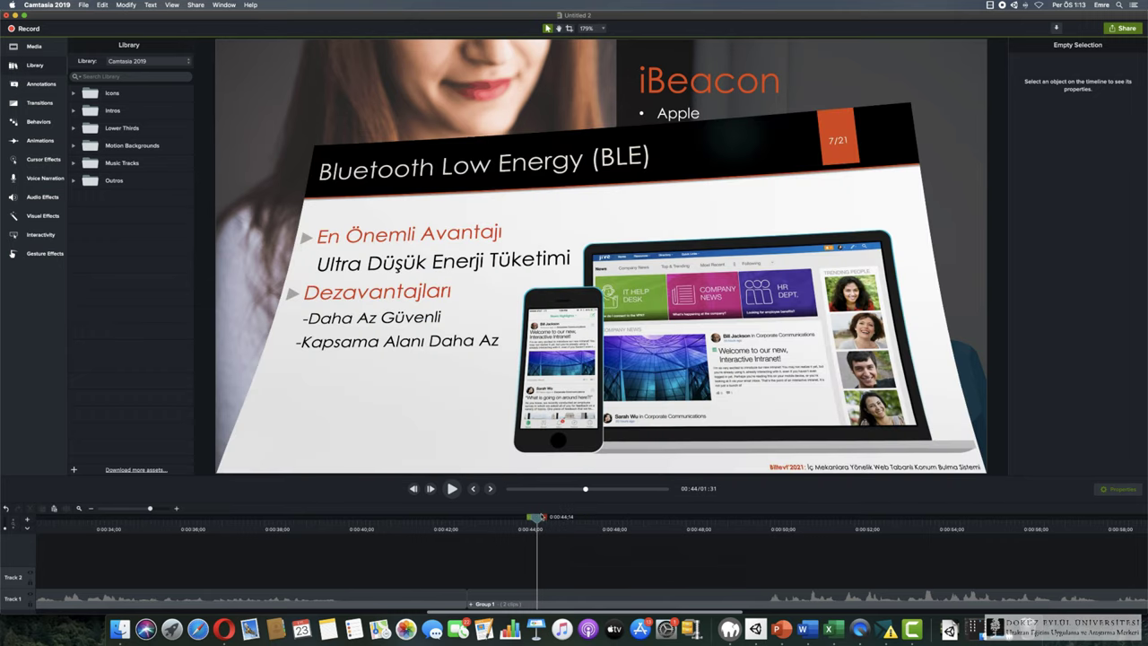
{"action": "left_click_drag", "start_coordinate": [537, 519], "coordinate": [542, 521]}
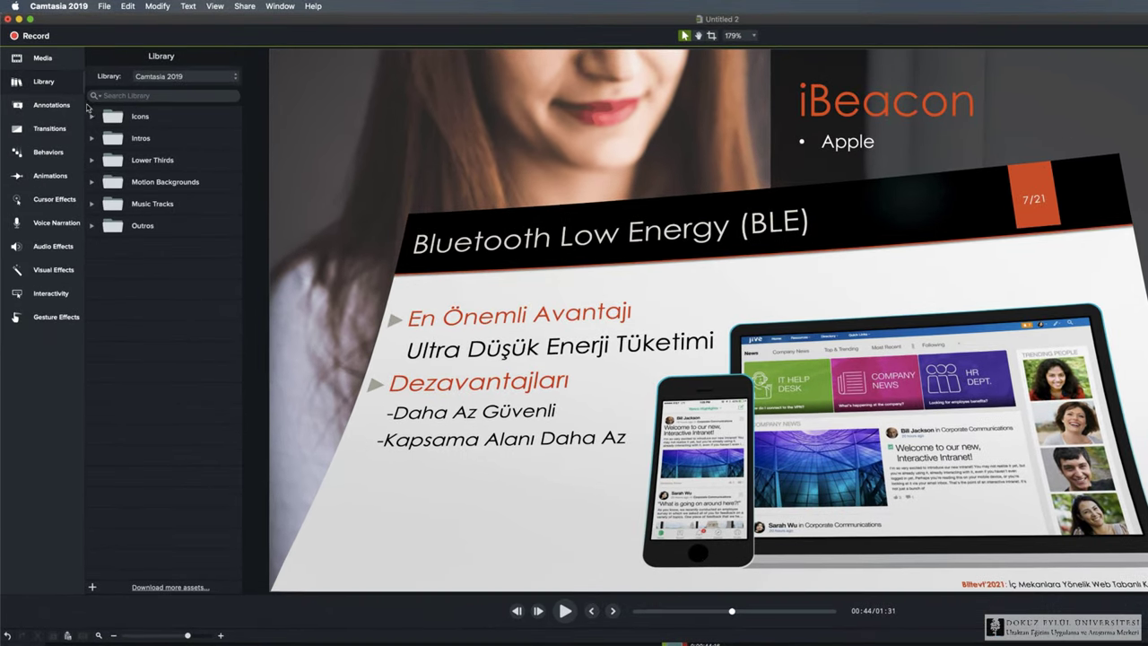
{"action": "left_click", "coordinate": [86, 109]}
{"action": "left_click", "coordinate": [86, 109]}
{"action": "left_click", "coordinate": [92, 138]}
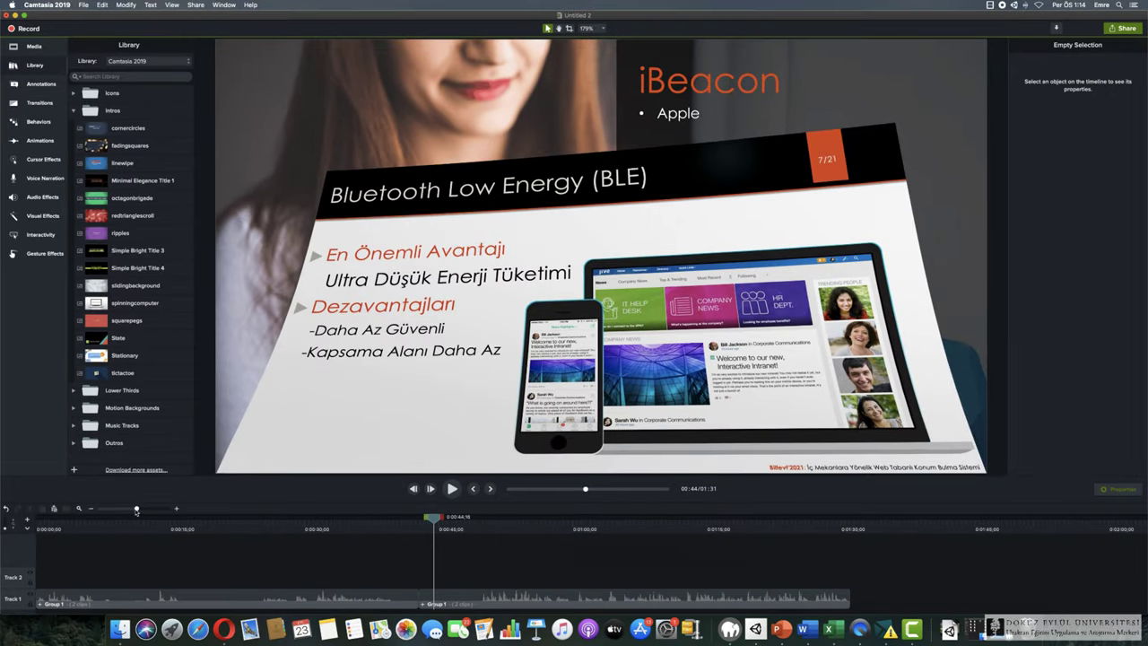
Shift both Group 1 clips slightly later on Track 1 to leave free space at the start of the timeline
{"action": "left_click_drag", "start_coordinate": [137, 509], "coordinate": [133, 508]}
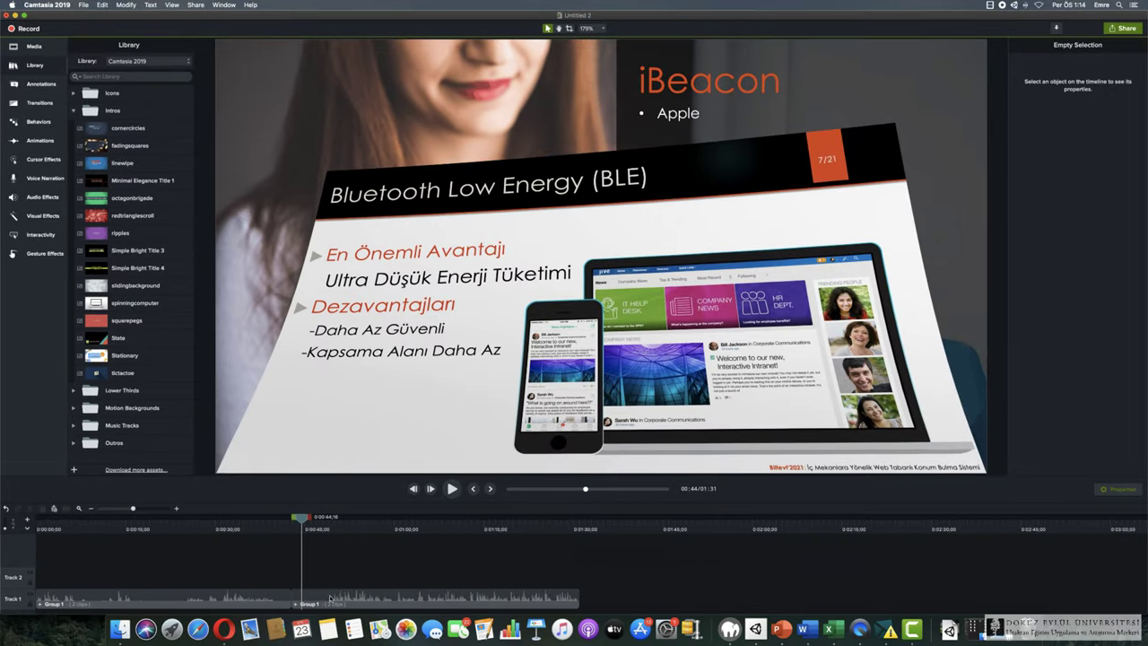
{"action": "left_click_drag", "start_coordinate": [327, 594], "coordinate": [337, 594]}
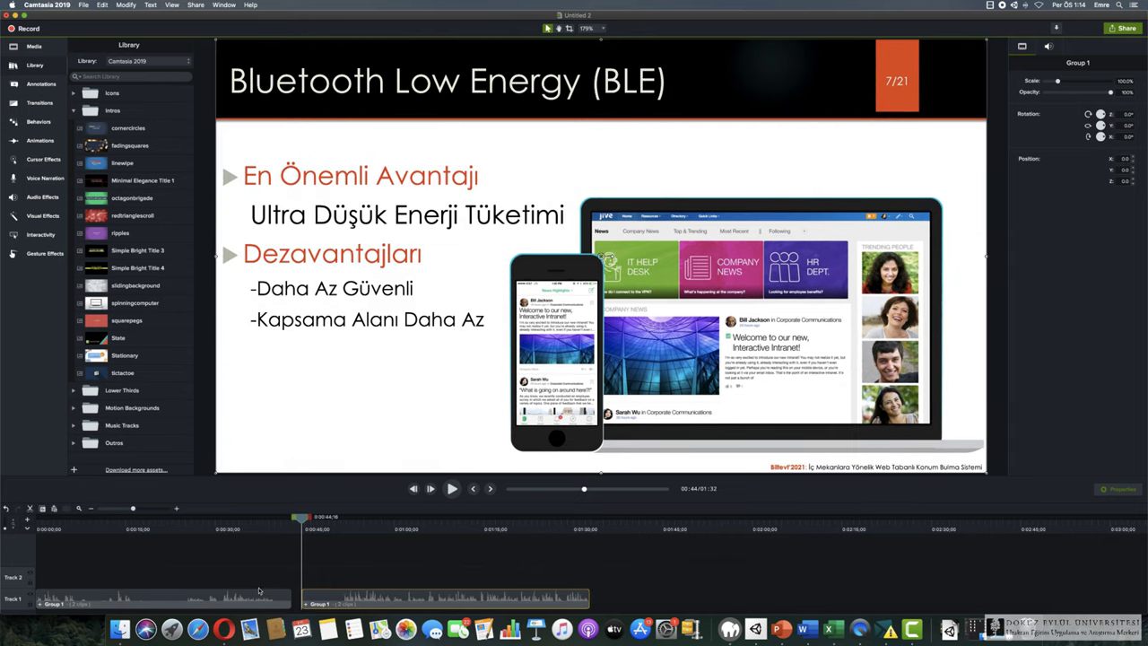
{"action": "left_click", "coordinate": [259, 598]}
{"action": "left_click_drag", "start_coordinate": [258, 598], "coordinate": [267, 599]}
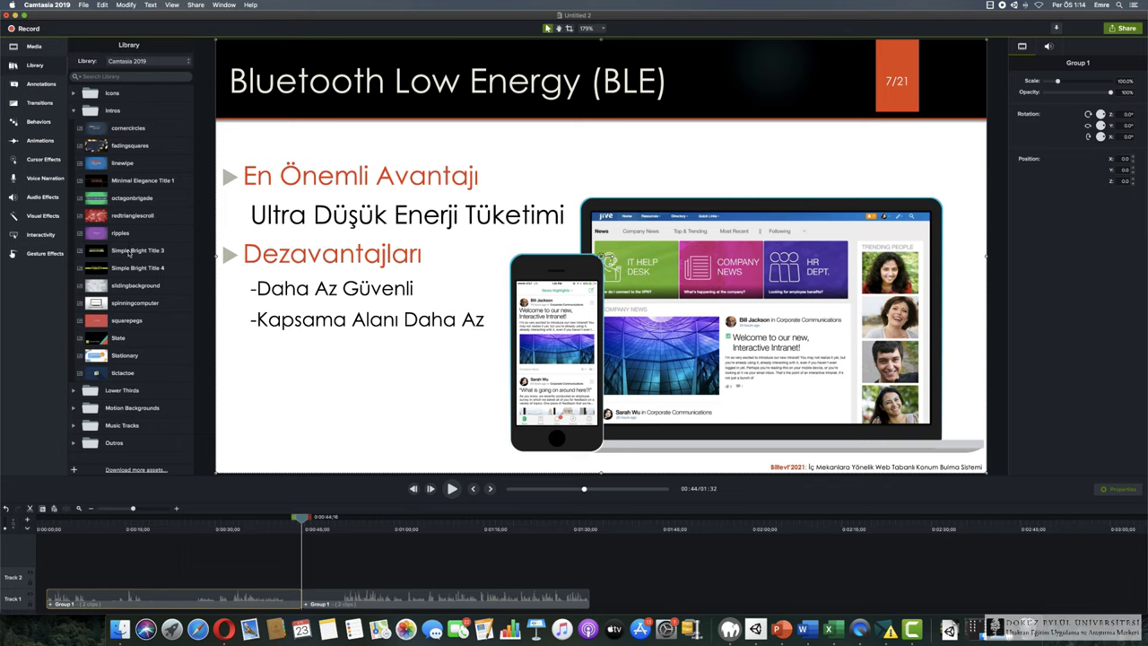
Add the Simple Bright Title 3 intro at the start of Track 2 and move the second Group 1 clip later, leaving a gap
{"action": "left_click_drag", "start_coordinate": [129, 252], "coordinate": [41, 584]}
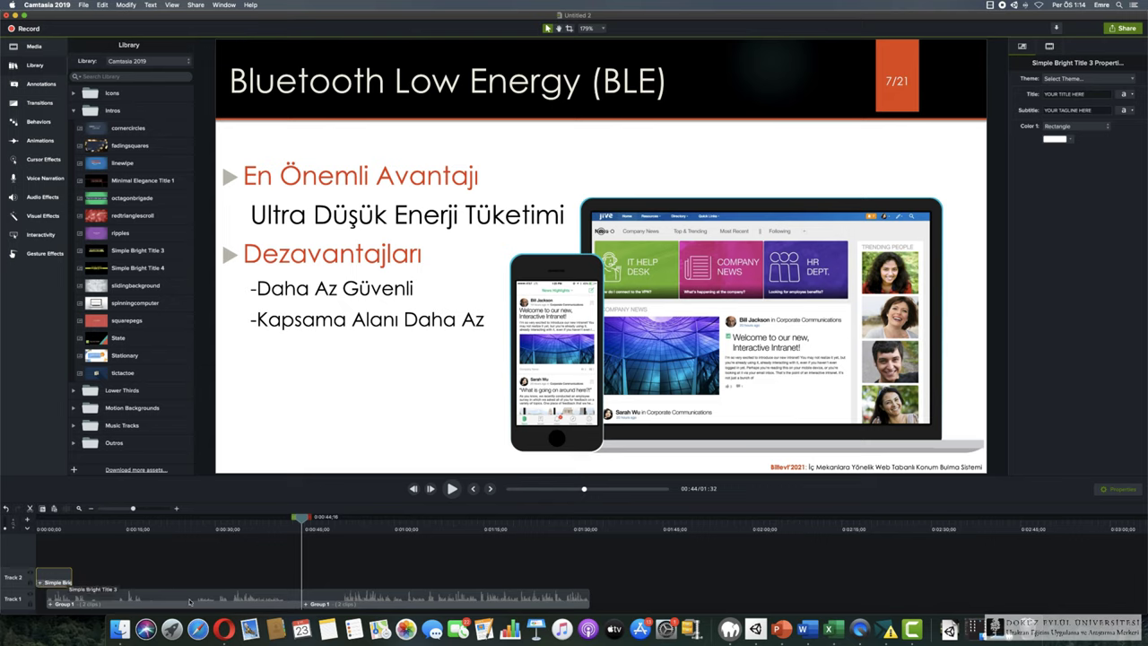
{"action": "left_click", "coordinate": [389, 596]}
{"action": "left_click_drag", "start_coordinate": [388, 596], "coordinate": [411, 597]}
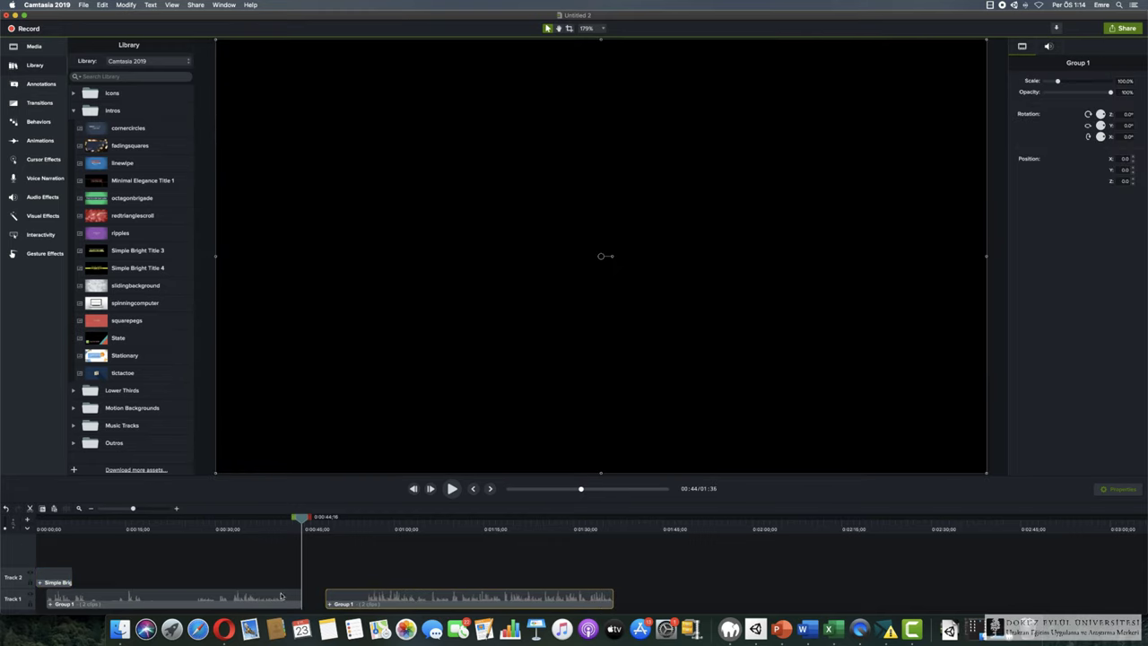
Move the Simple Bright Title 3 intro to the start of Track 1 and line up both Group 1 clips directly behind it without gaps
{"action": "left_click_drag", "start_coordinate": [288, 598], "coordinate": [312, 598]}
{"action": "left_click_drag", "start_coordinate": [198, 599], "coordinate": [261, 601]}
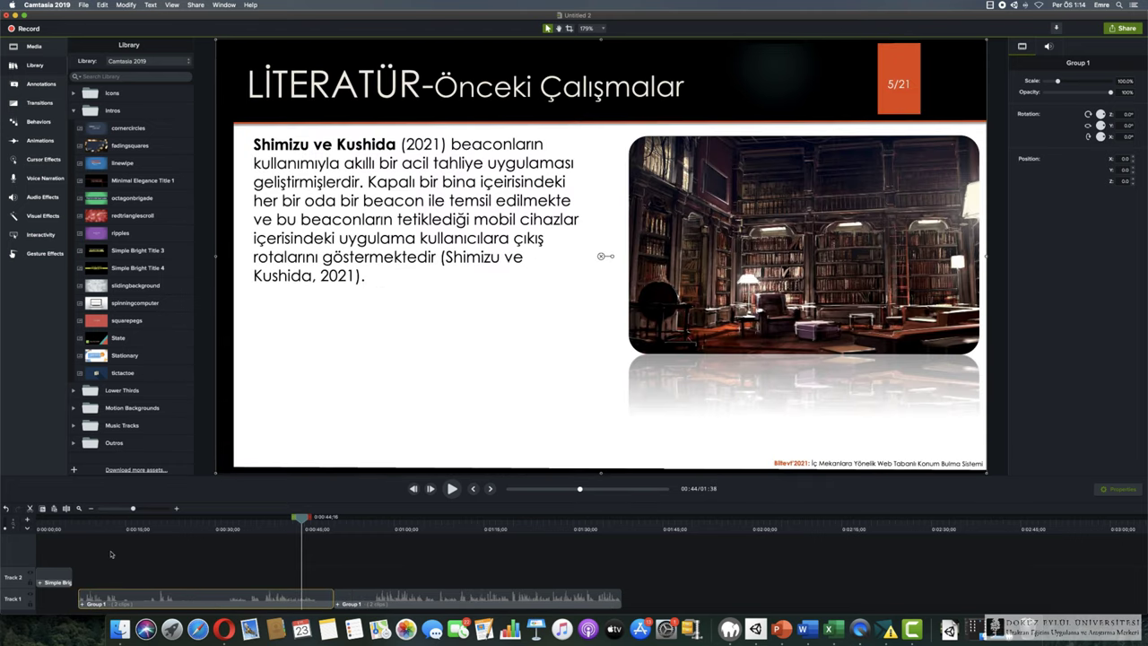
{"action": "left_click_drag", "start_coordinate": [54, 581], "coordinate": [47, 594]}
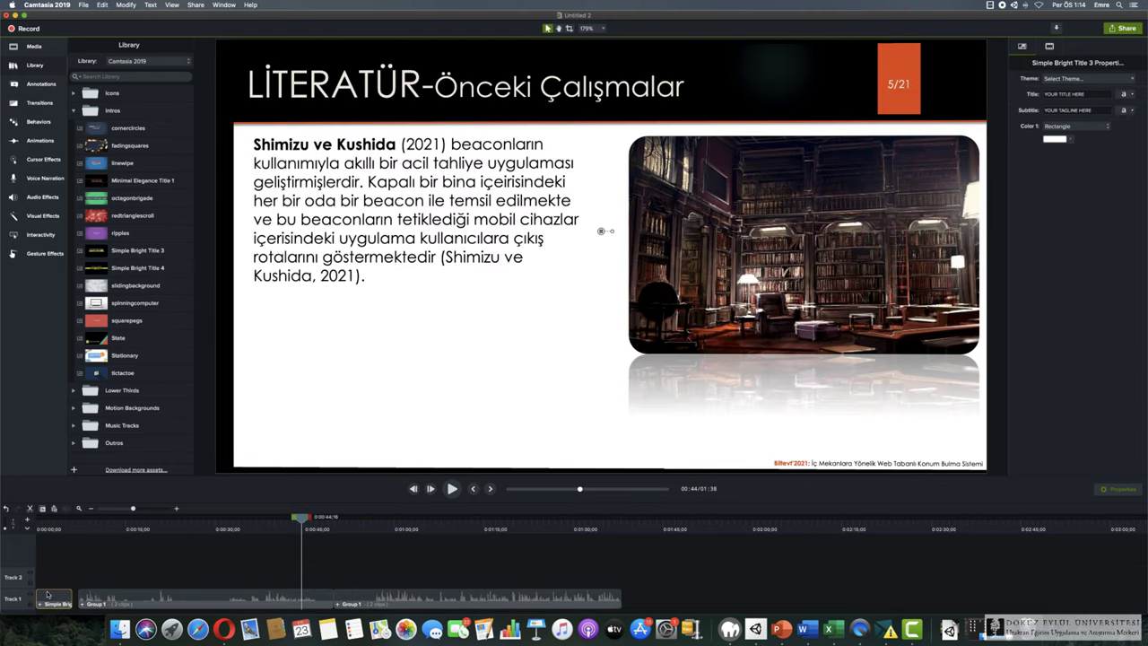
{"action": "left_click", "coordinate": [112, 599]}
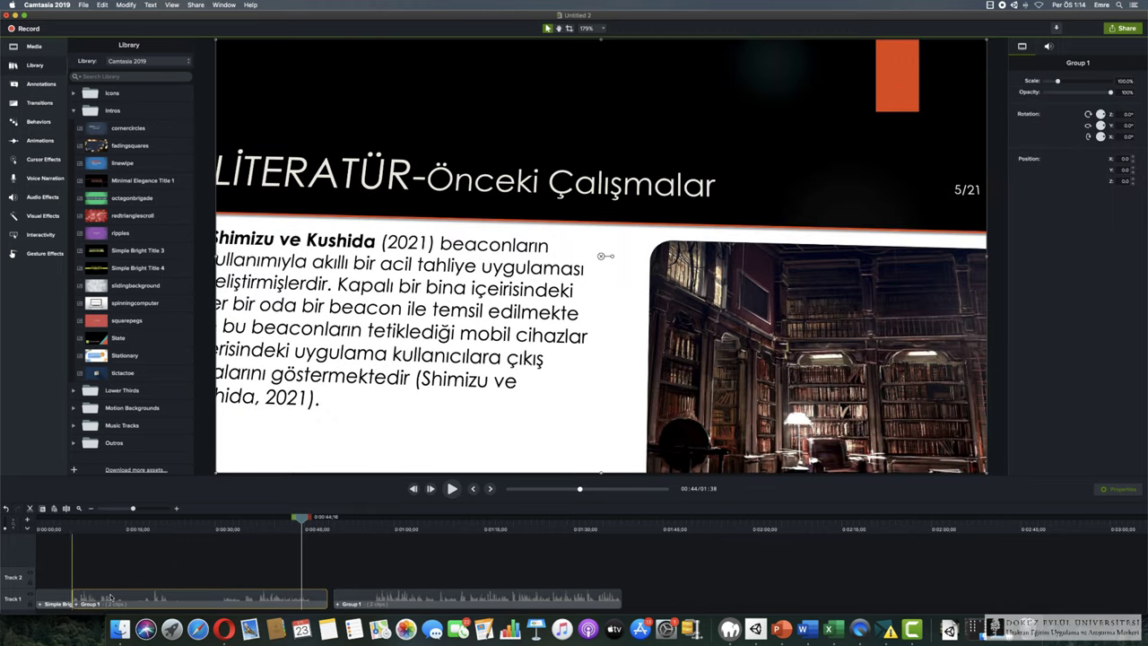
{"action": "left_click", "coordinate": [354, 598]}
{"action": "left_click_drag", "start_coordinate": [353, 598], "coordinate": [348, 598]}
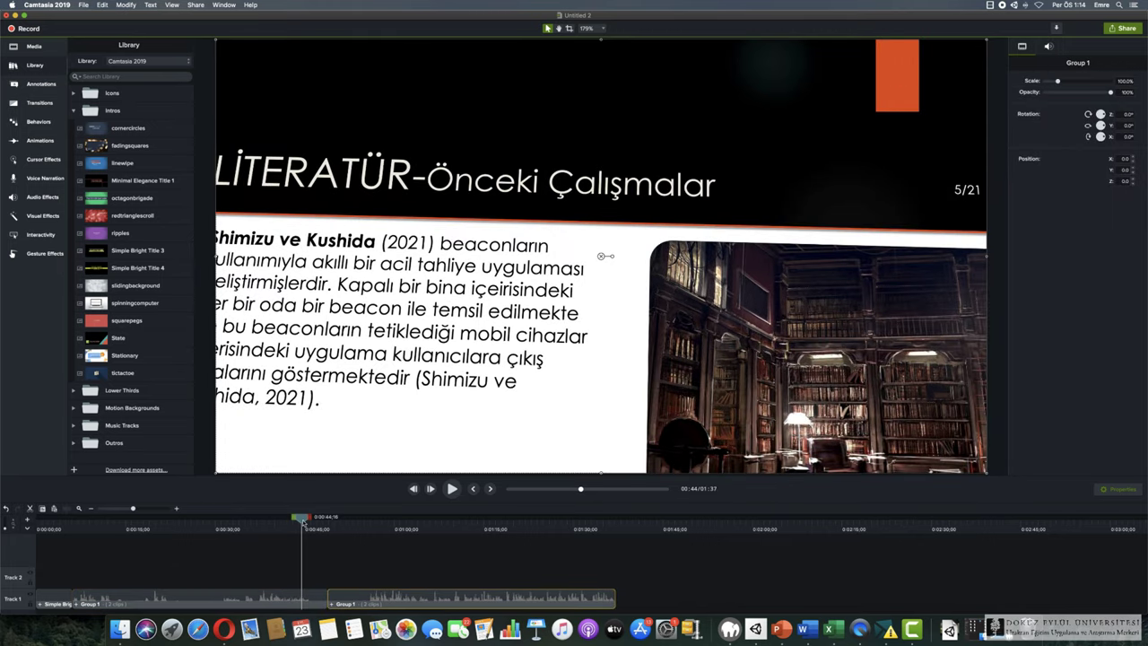
Play the timeline from the beginning through the intro into the first Group 1 clip
{"action": "left_click", "coordinate": [295, 518]}
{"action": "left_click_drag", "start_coordinate": [295, 518], "coordinate": [32, 533]}
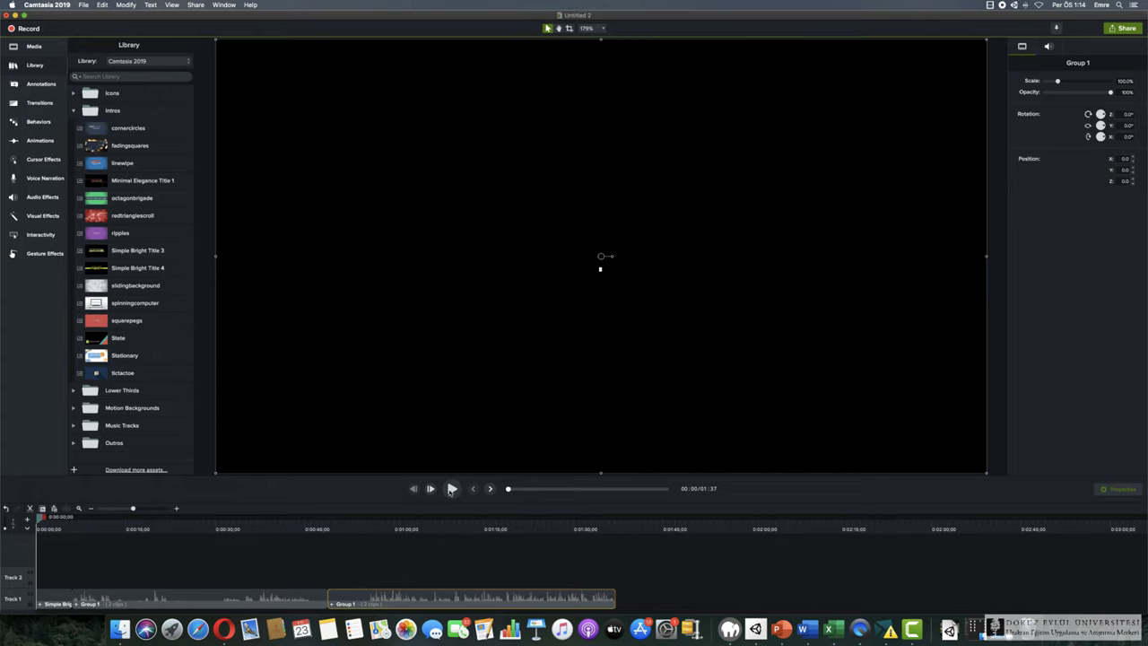
{"action": "left_click", "coordinate": [453, 491]}
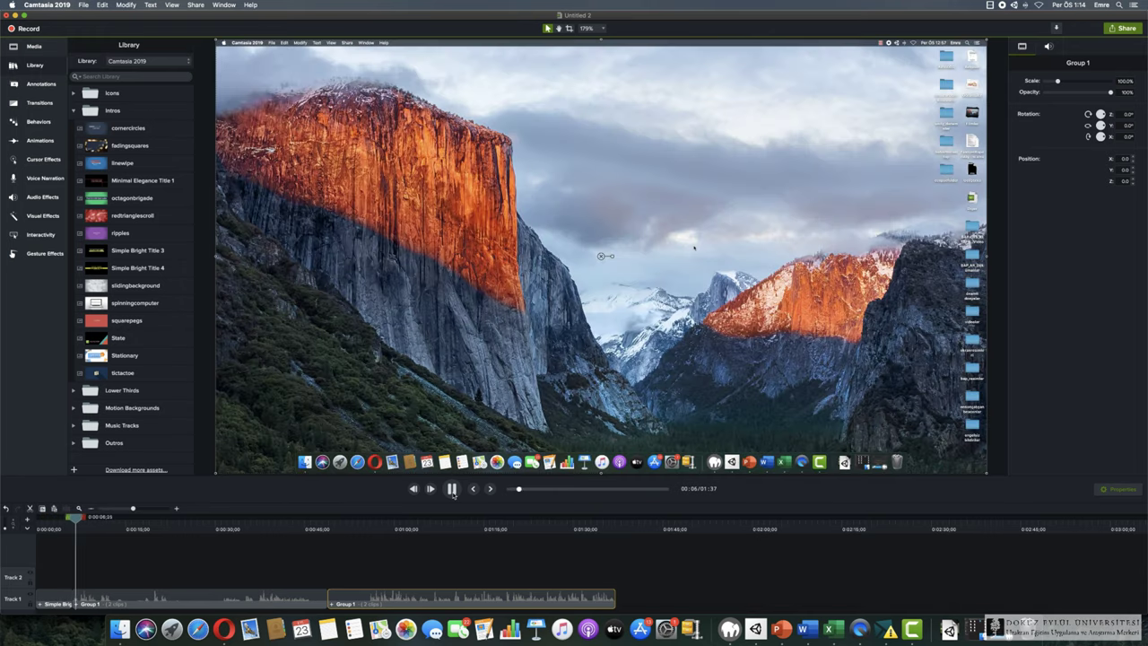
{"action": "left_click", "coordinate": [452, 489]}
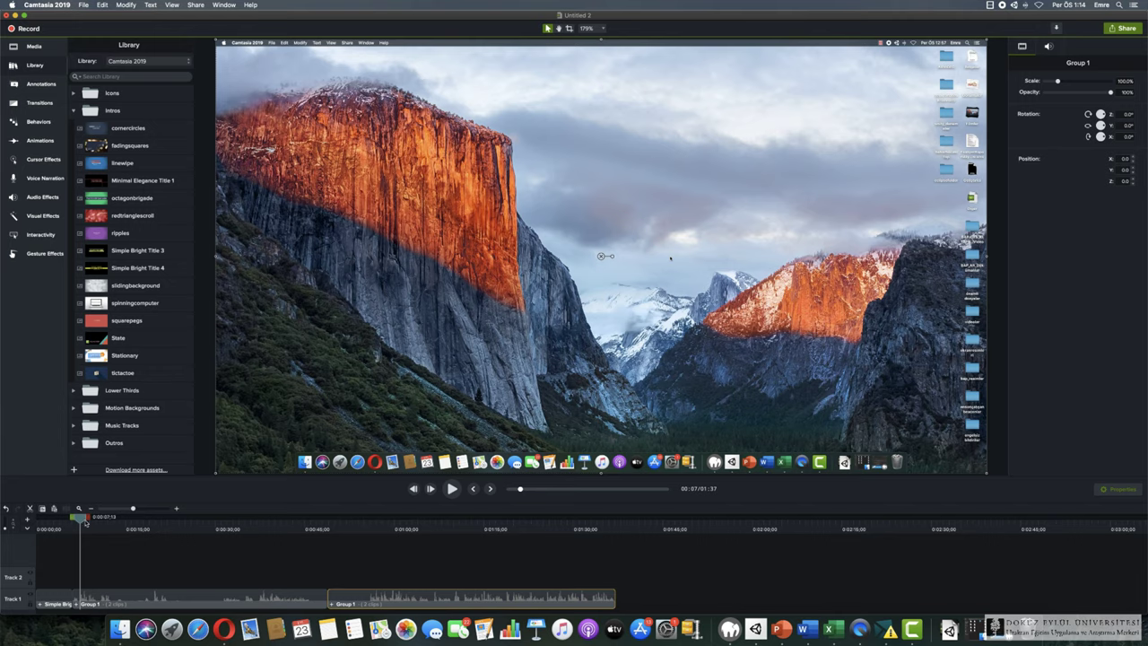
Replace the tagline text of the Simple Bright Title 3 intro with the presenter's full name
{"action": "left_click_drag", "start_coordinate": [81, 518], "coordinate": [56, 518]}
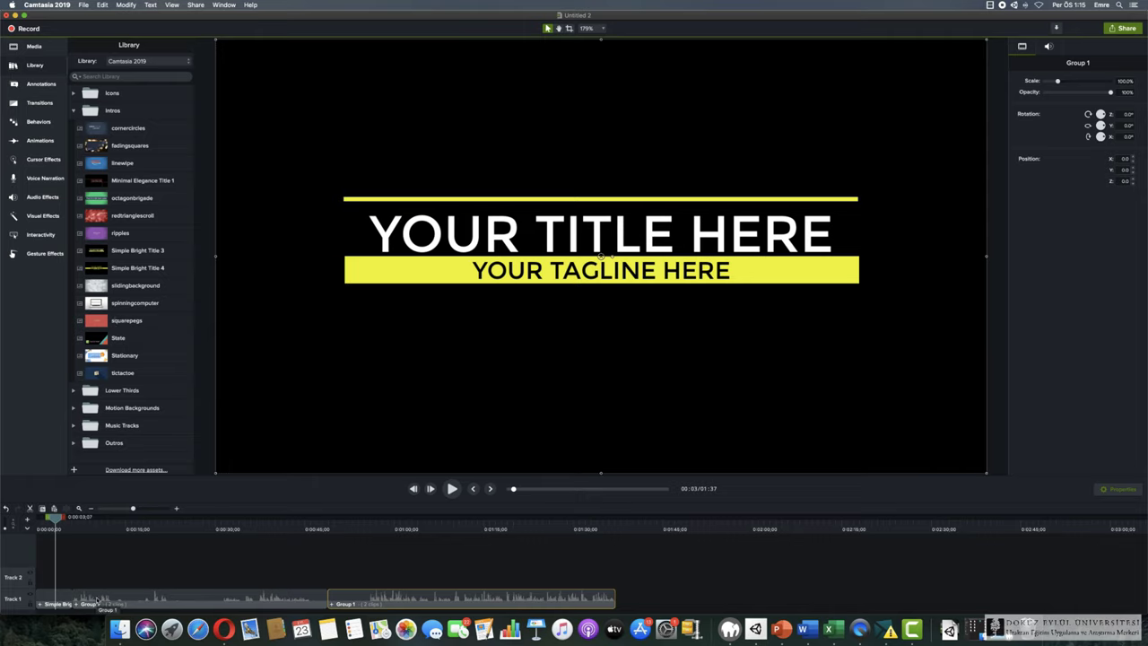
{"action": "double_click", "coordinate": [435, 232]}
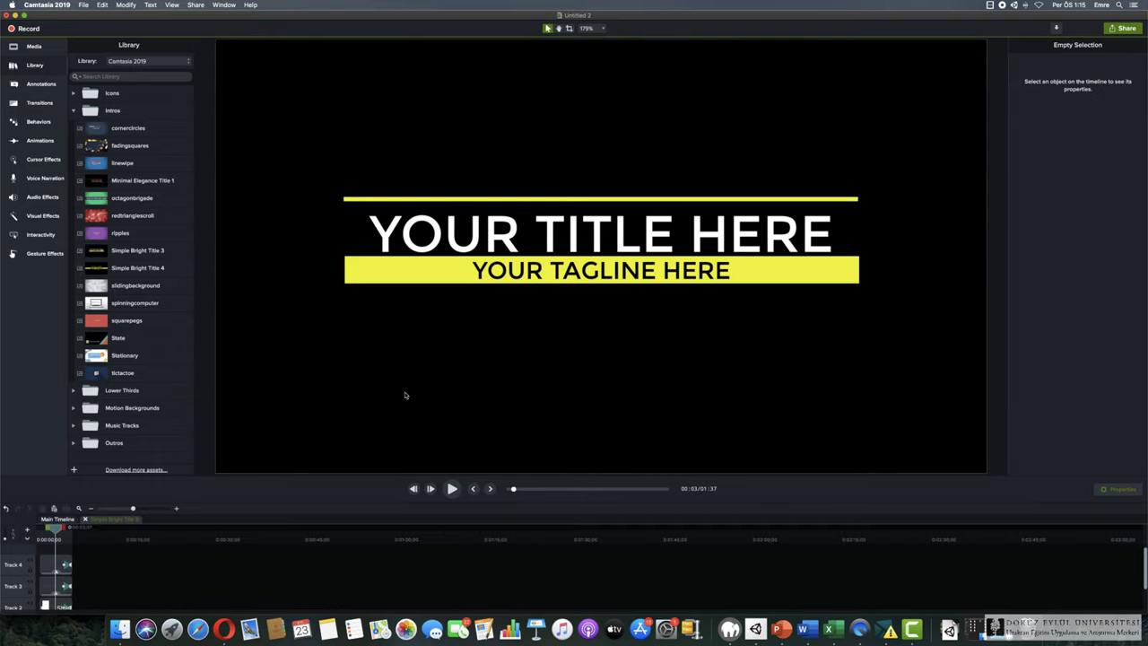
{"action": "left_click", "coordinate": [599, 273]}
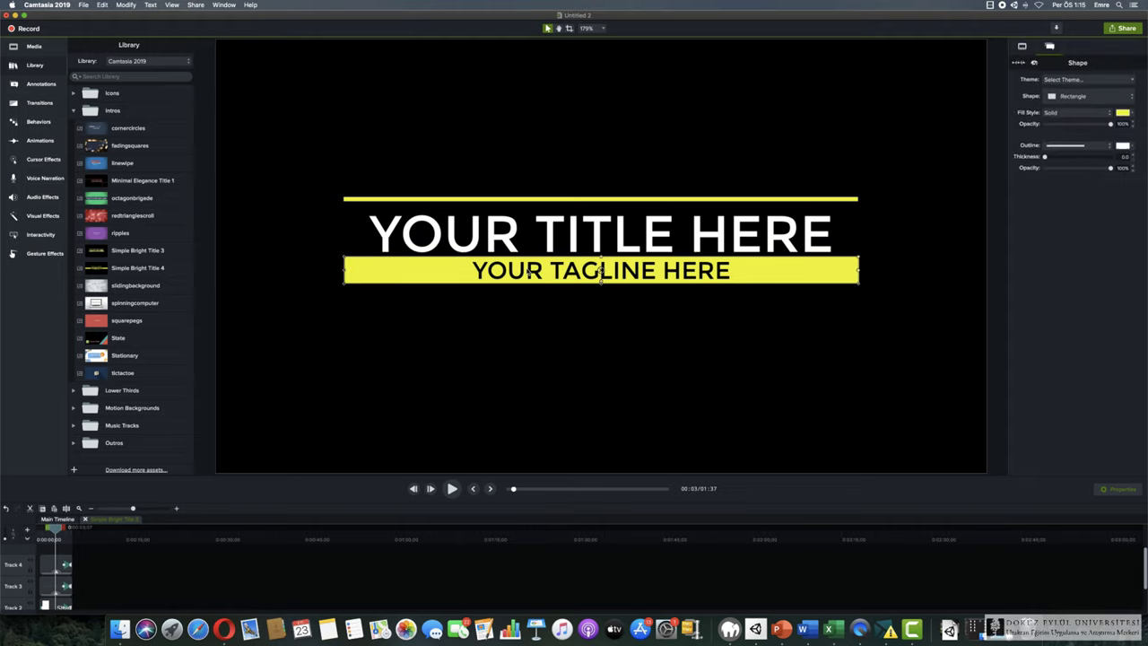
{"action": "double_click", "coordinate": [587, 273]}
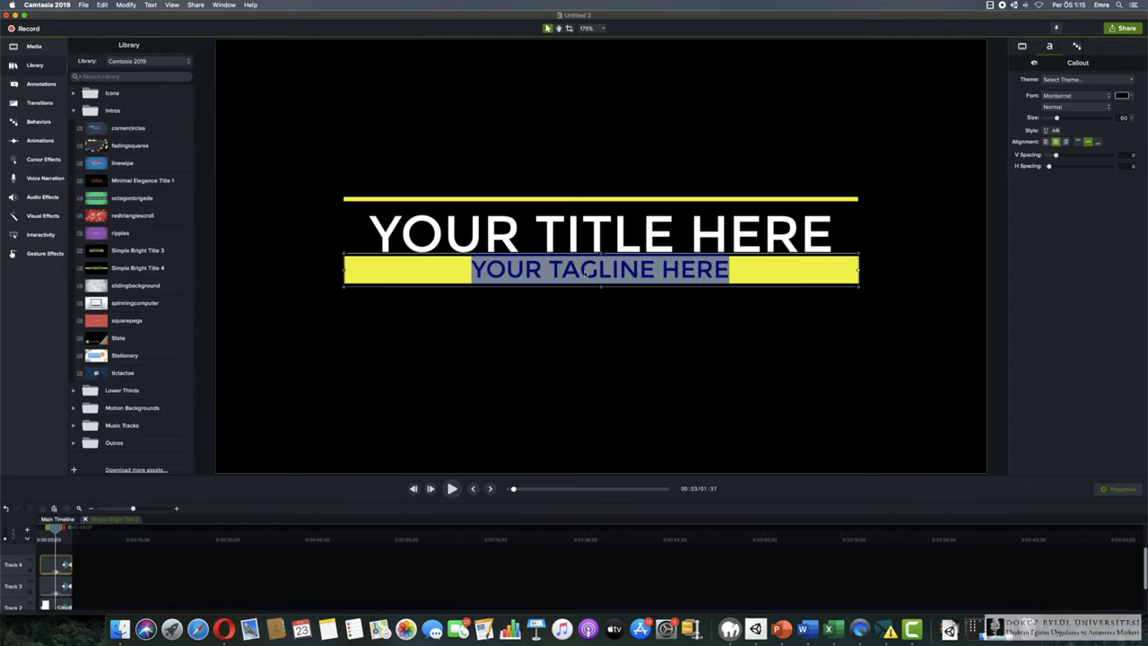
{"action": "type", "text": "Emre"}
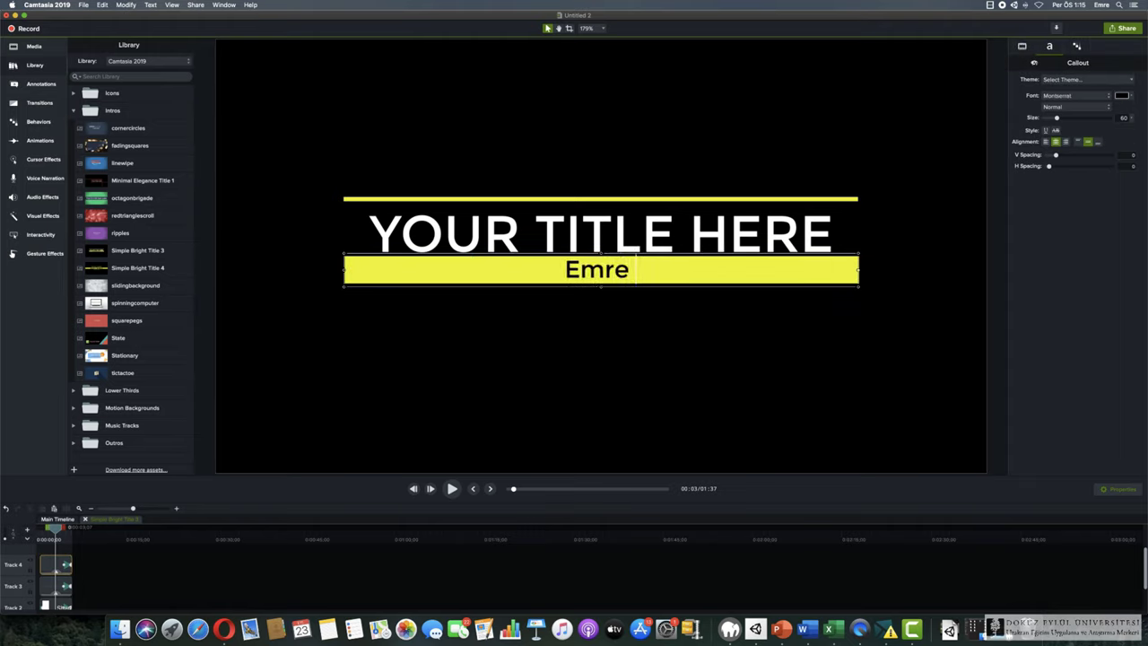
{"action": "type", "text": " KARAGÖZ"}
{"action": "left_click", "coordinate": [38, 539]}
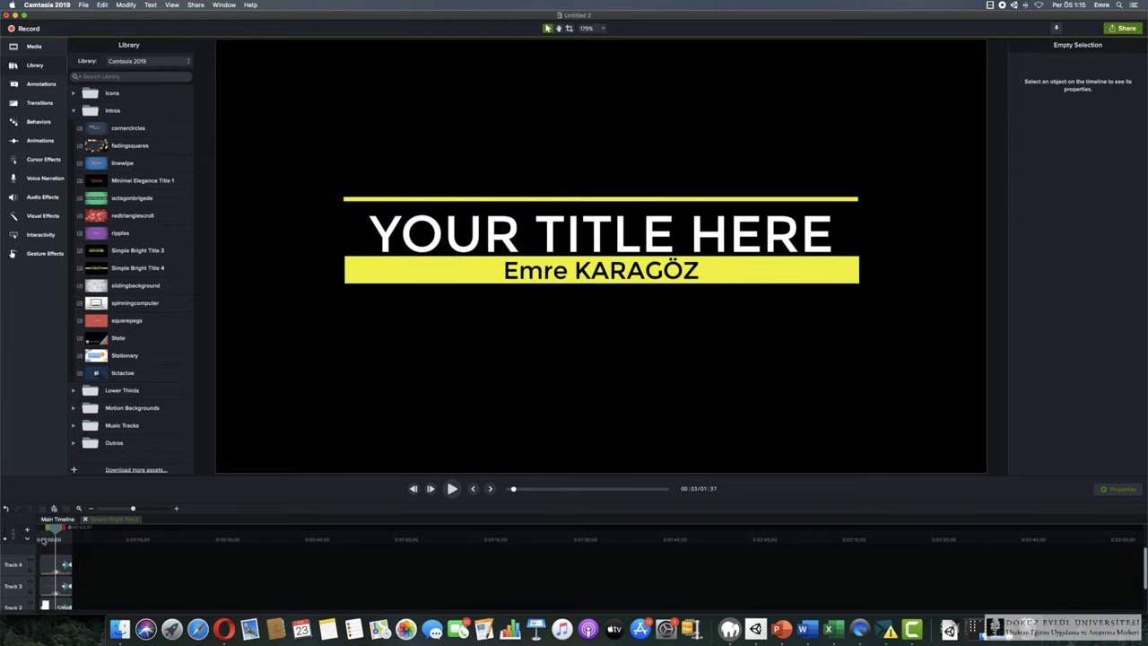
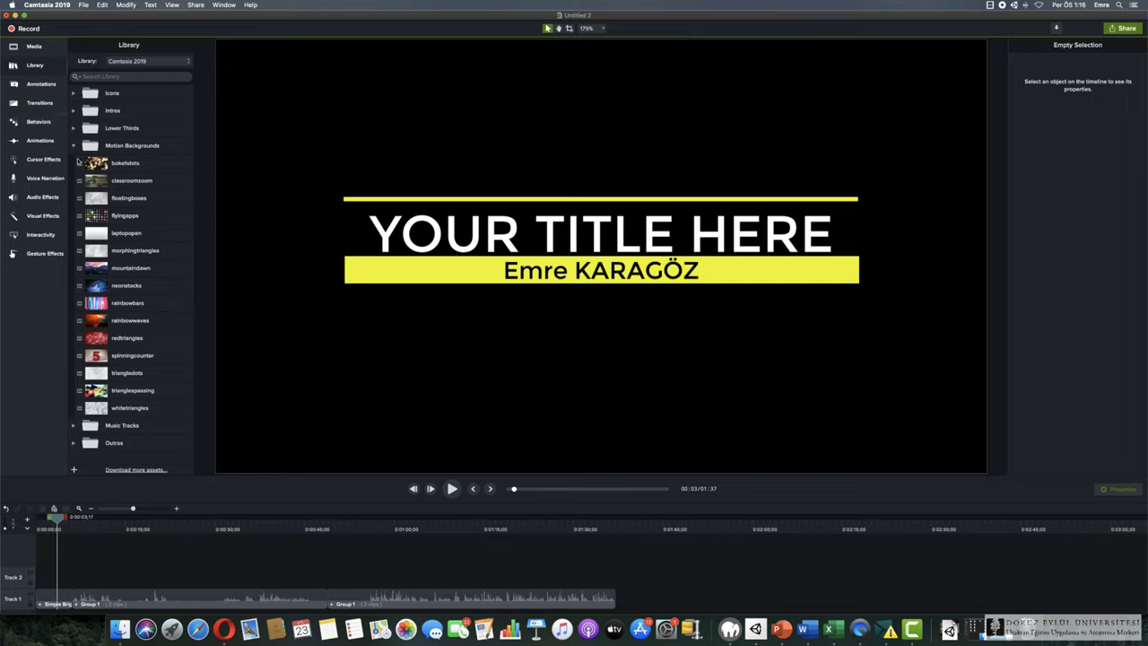
Preview atthetop from the library's Music Tracks and add it at the start of Track 2
{"action": "left_click", "coordinate": [74, 145]}
{"action": "left_click", "coordinate": [74, 163]}
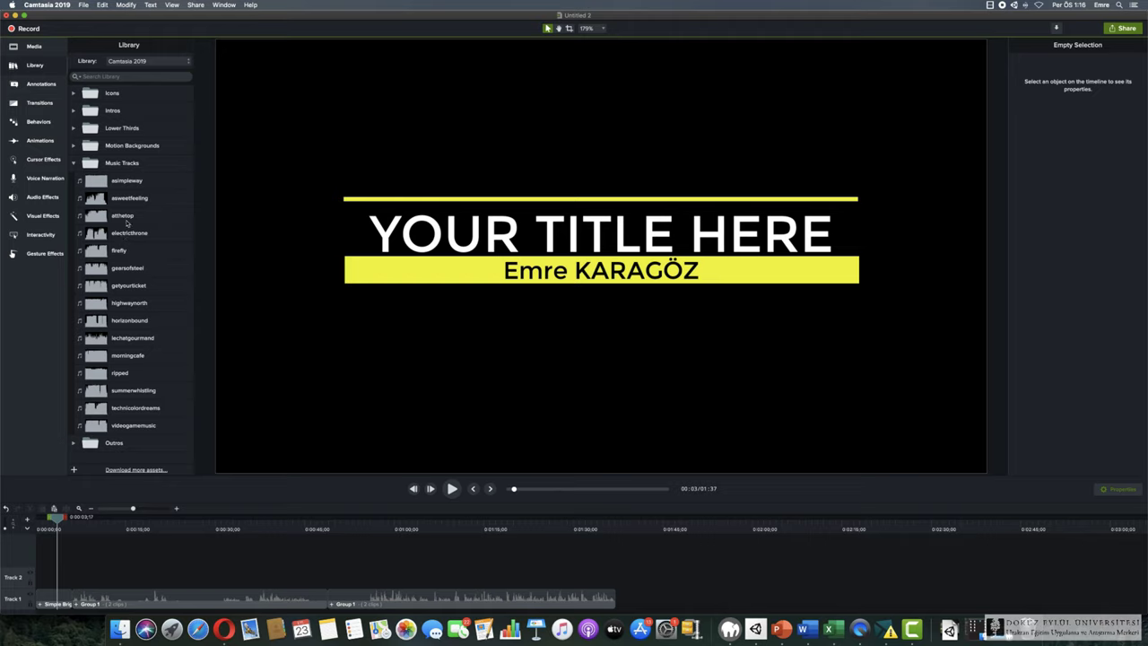
{"action": "left_click", "coordinate": [125, 217]}
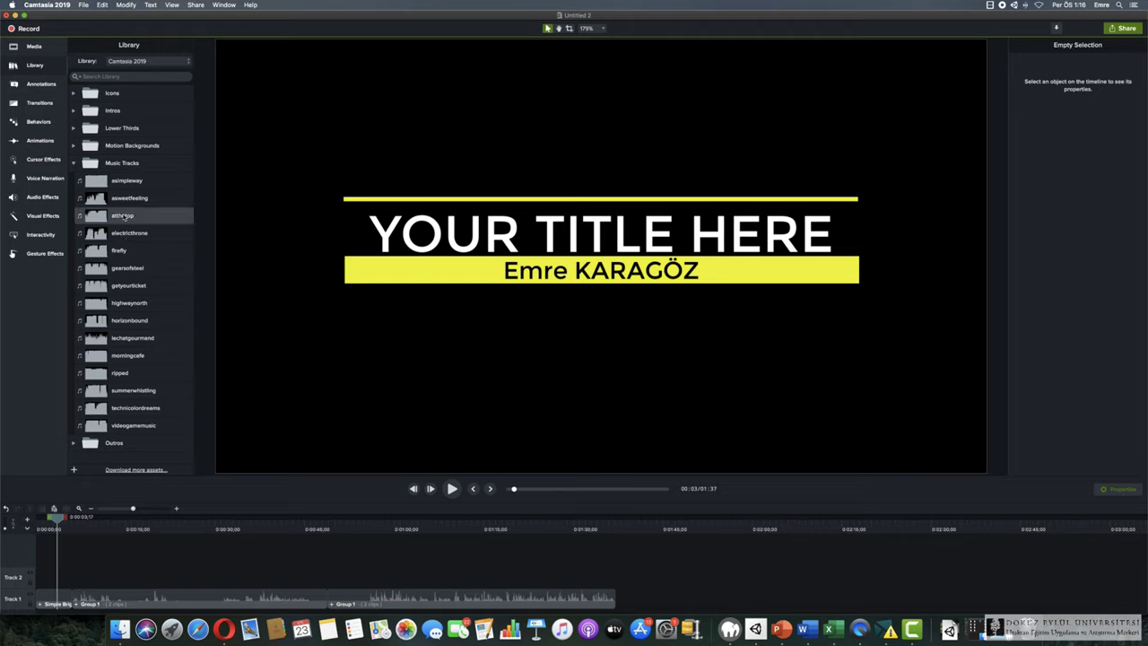
{"action": "double_click", "coordinate": [125, 216]}
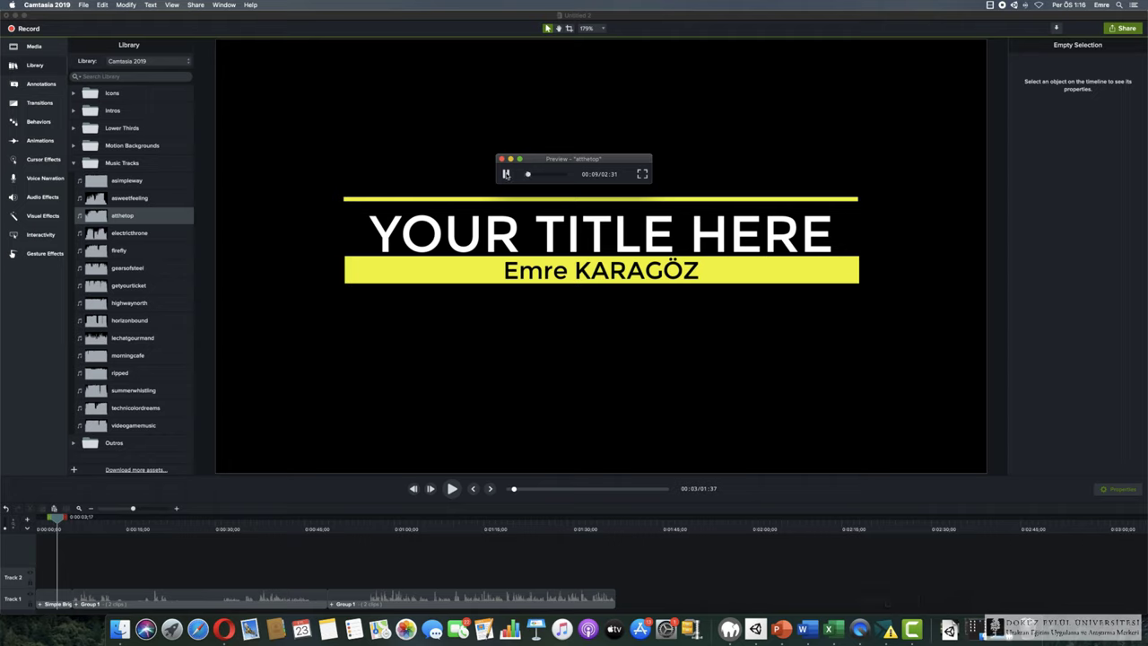
{"action": "left_click", "coordinate": [502, 160]}
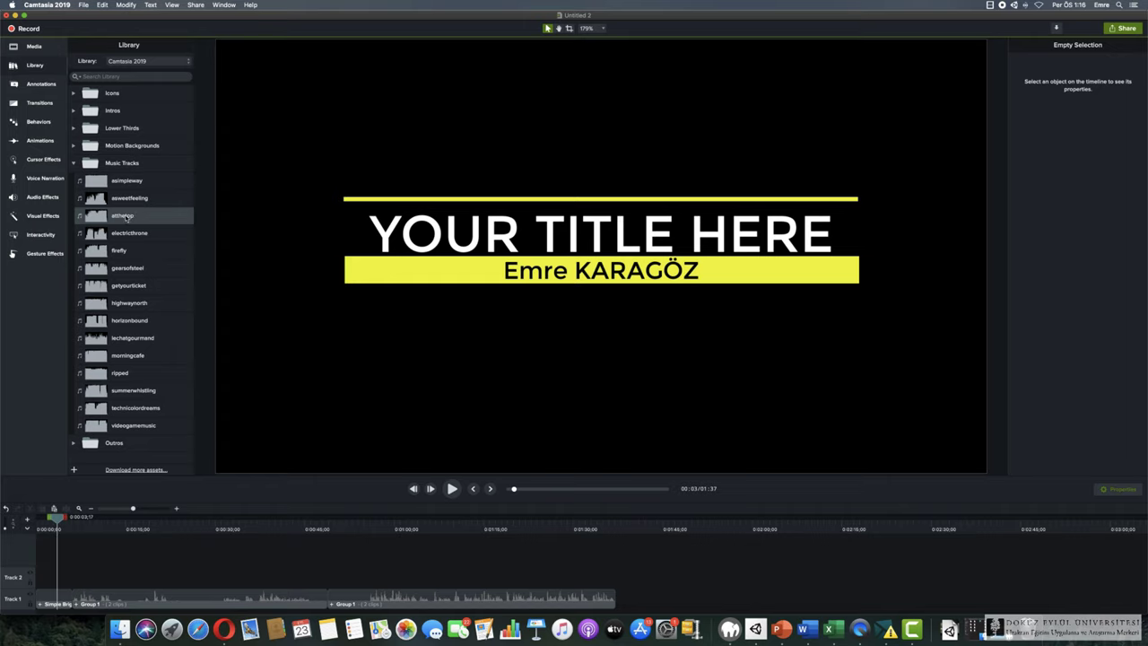
{"action": "left_click_drag", "start_coordinate": [126, 221], "coordinate": [39, 586]}
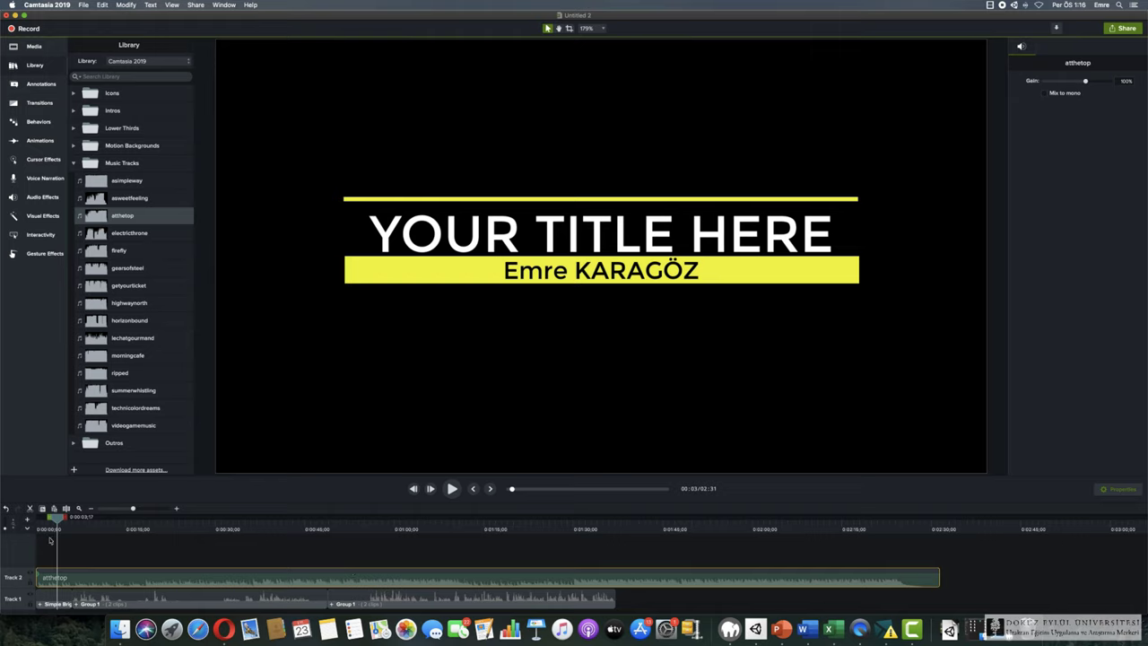
Try trimming the end of the atthetop music to the end of the second Group 1 clip, and undo the trim
{"action": "left_click_drag", "start_coordinate": [56, 518], "coordinate": [878, 517]}
{"action": "left_click_drag", "start_coordinate": [781, 585], "coordinate": [617, 588]}
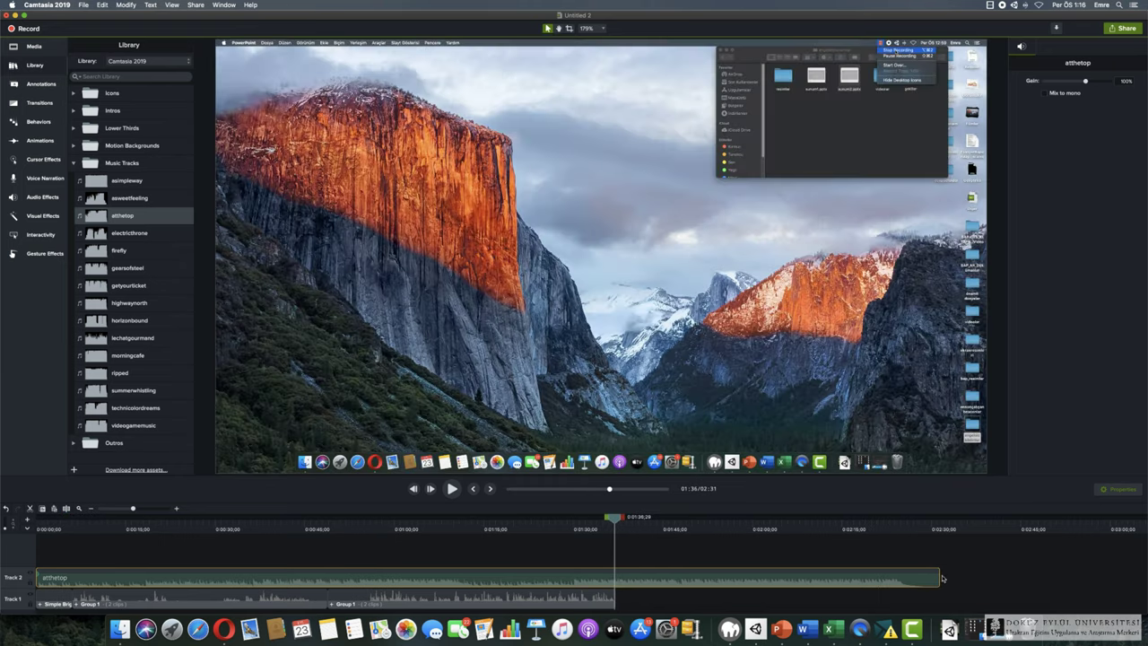
{"action": "left_click_drag", "start_coordinate": [937, 596], "coordinate": [614, 596]}
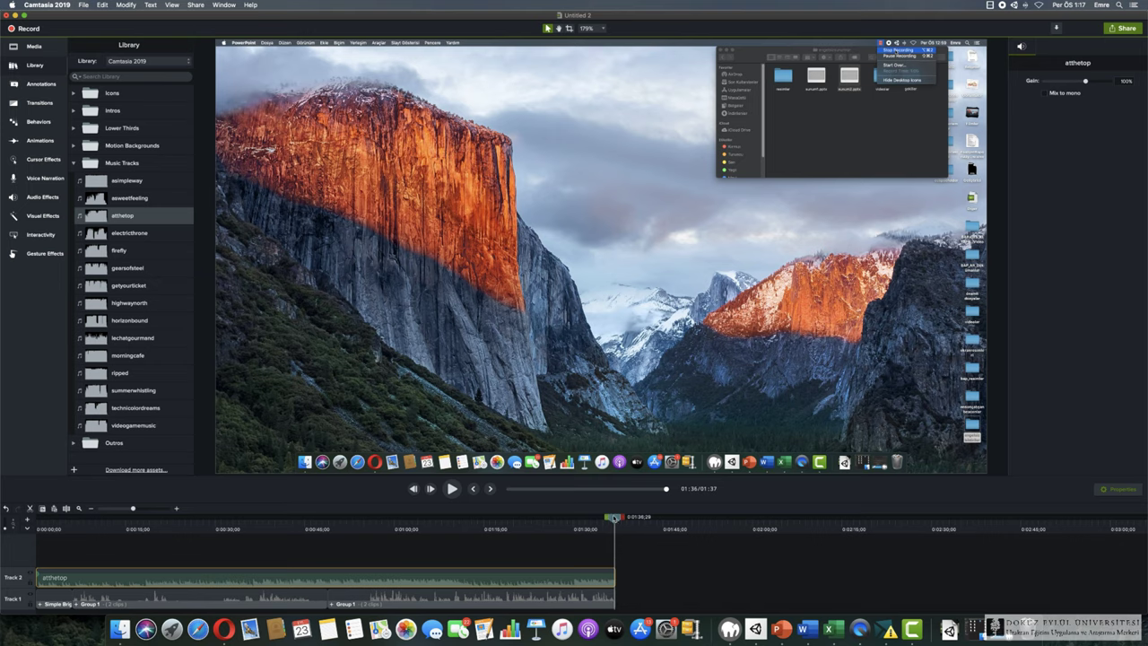
{"action": "left_click_drag", "start_coordinate": [615, 519], "coordinate": [372, 518]}
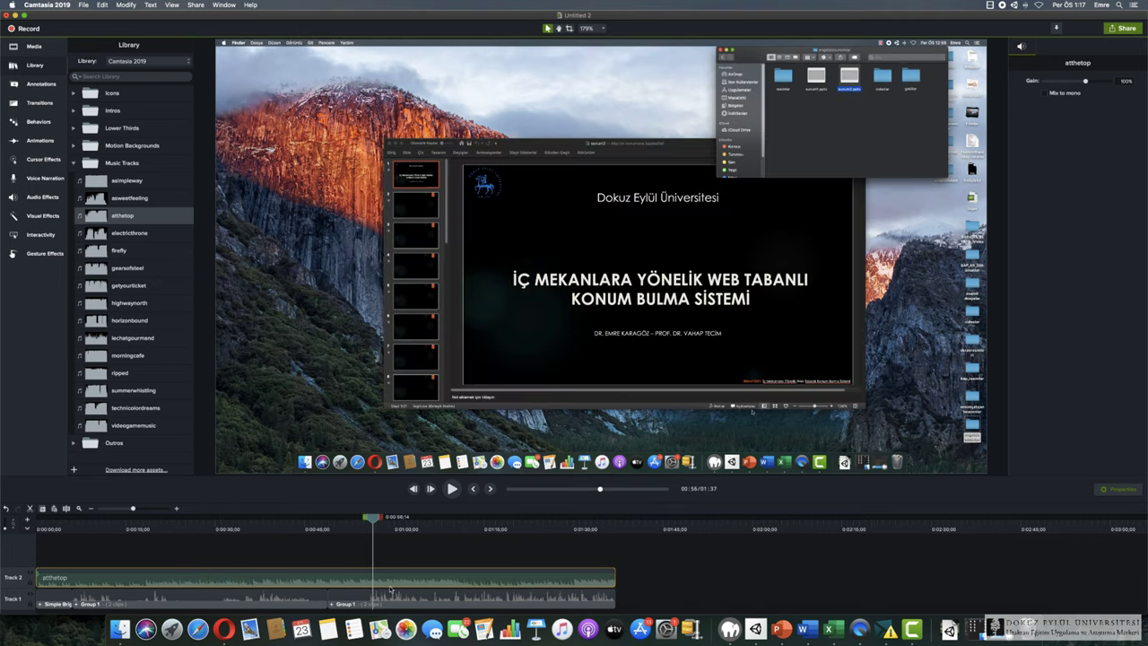
{"action": "left_click_drag", "start_coordinate": [390, 589], "coordinate": [143, 597]}
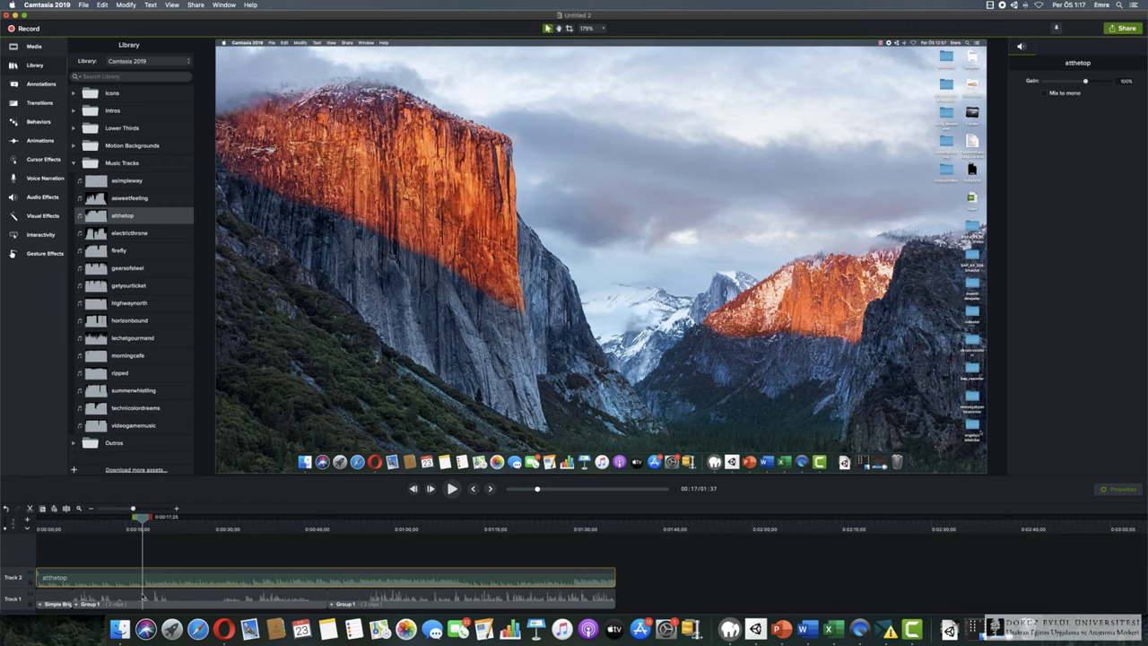
{"action": "key", "text": "super+z"}
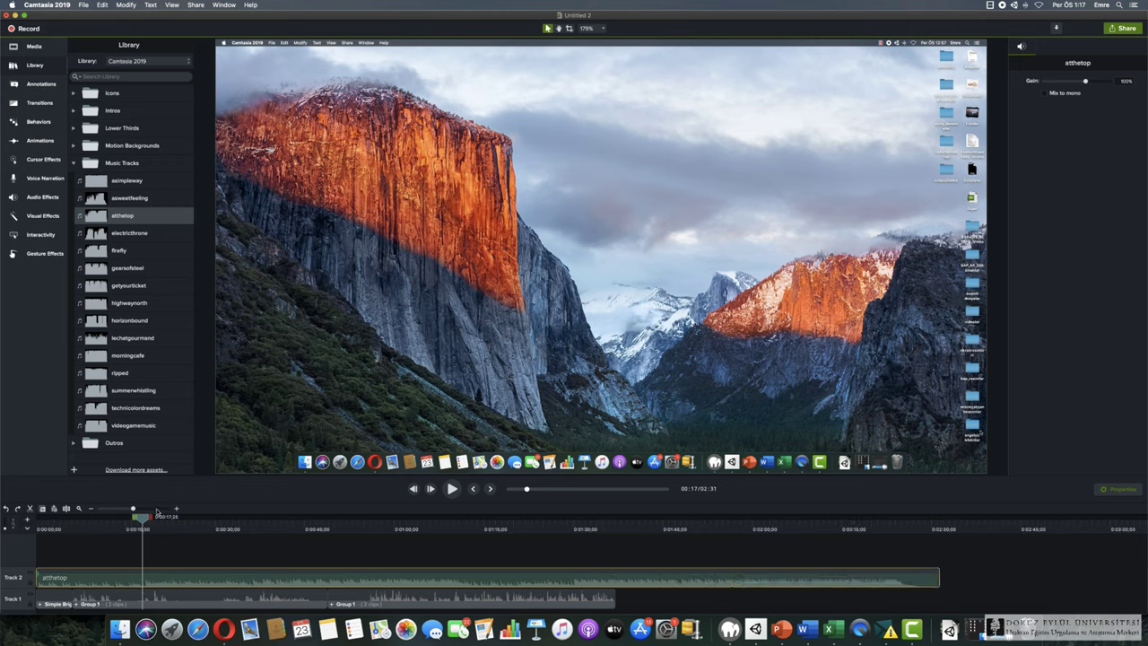
Trim the end of the atthetop music on Track 2 to match the end of the second Group 1 clip
{"action": "left_click_drag", "start_coordinate": [143, 518], "coordinate": [942, 597]}
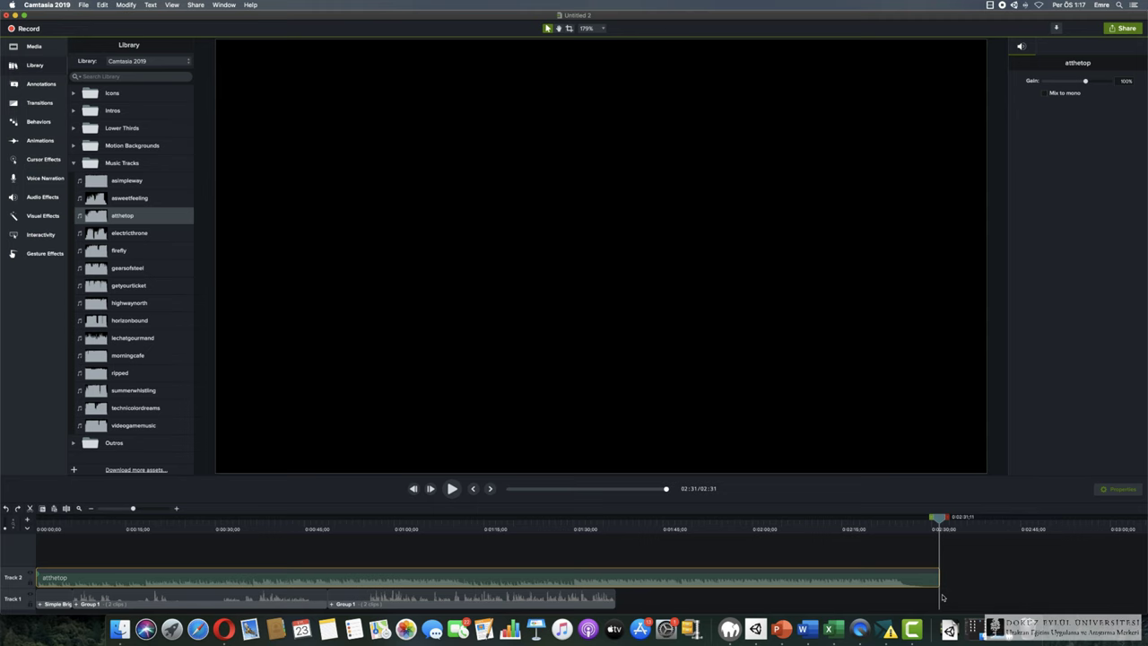
{"action": "left_click_drag", "start_coordinate": [942, 598], "coordinate": [514, 563]}
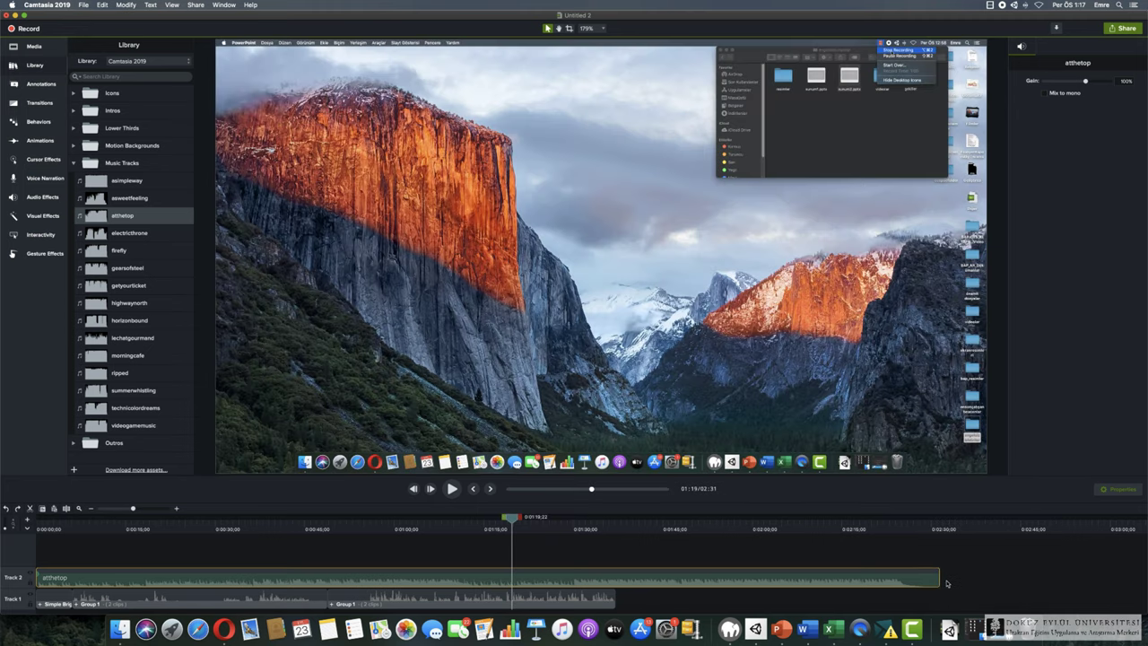
{"action": "left_click_drag", "start_coordinate": [938, 576], "coordinate": [615, 577]}
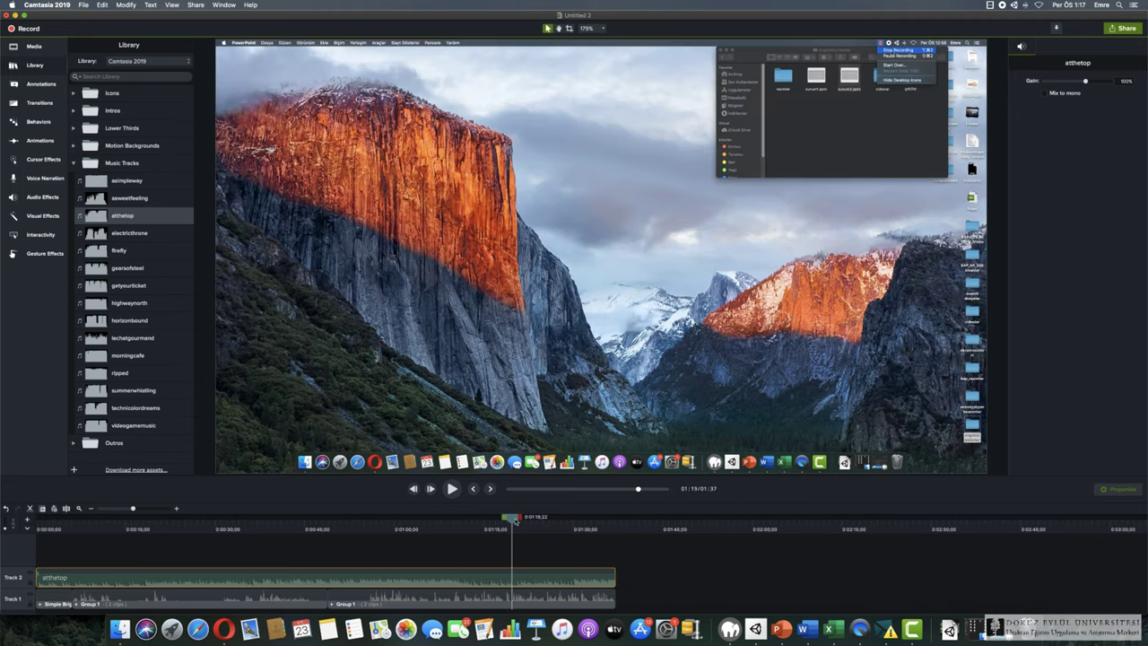
{"action": "left_click_drag", "start_coordinate": [514, 517], "coordinate": [345, 518]}
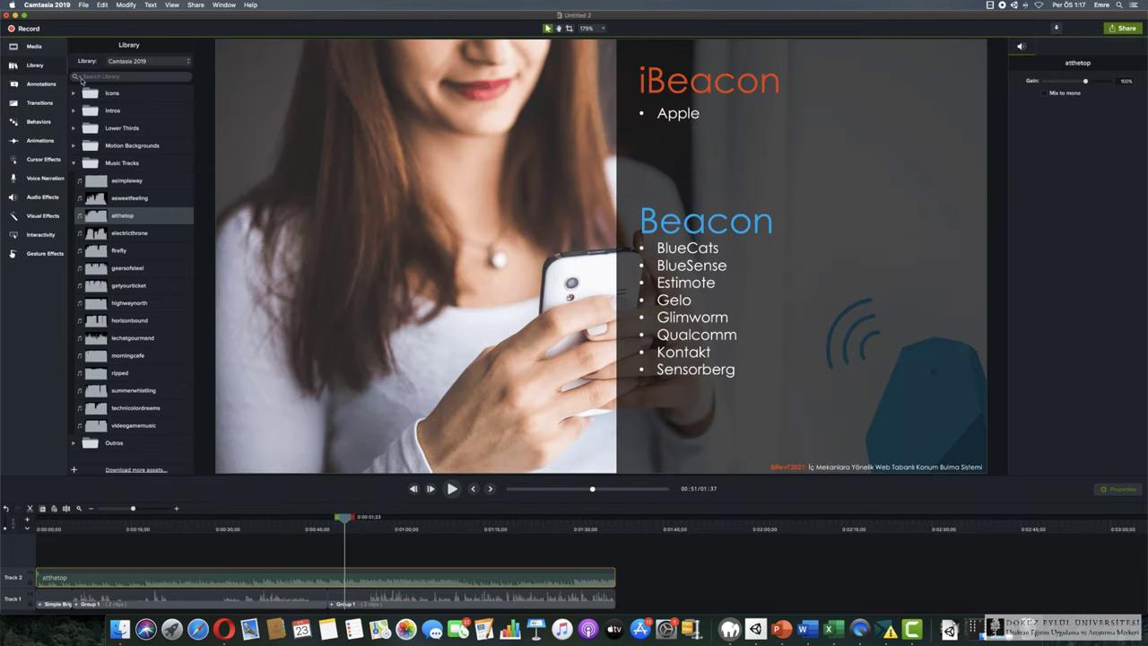
Add Simple Bright Outro 3 from the library's Outros directly after the second Group 1 clip on Track 1
{"action": "left_click", "coordinate": [75, 163]}
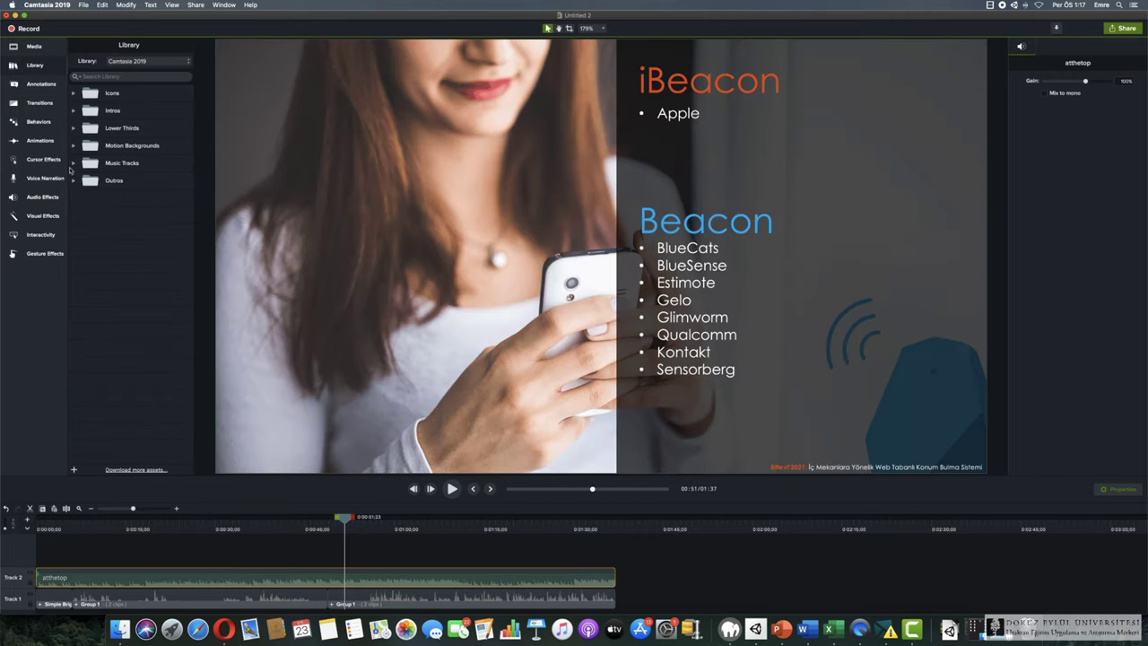
{"action": "left_click", "coordinate": [74, 182]}
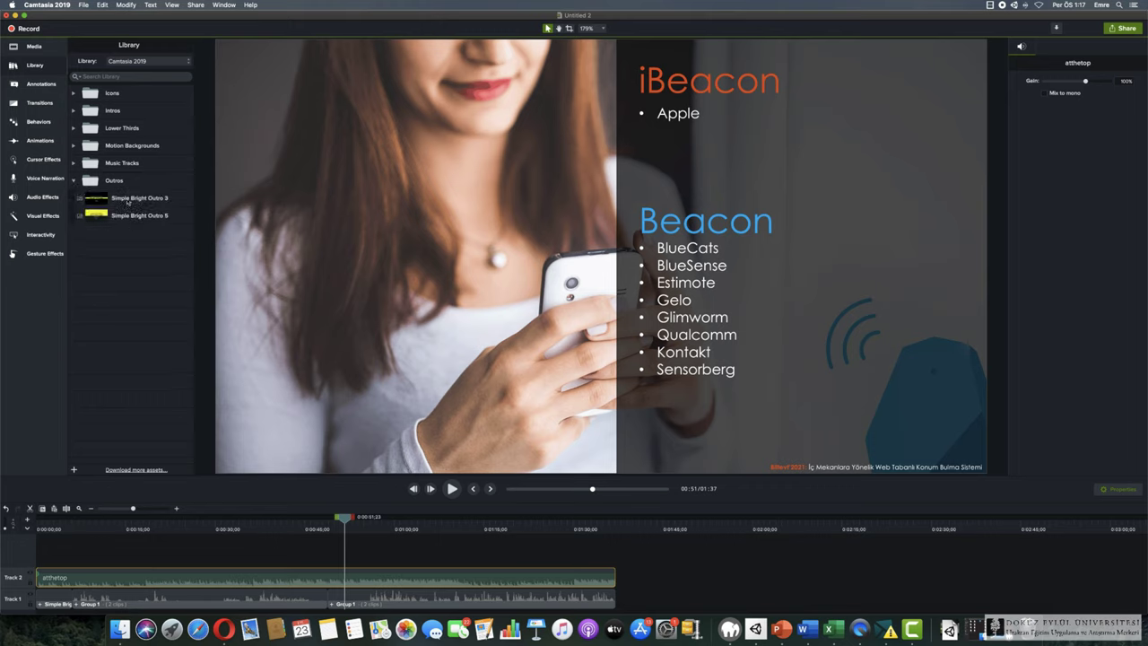
{"action": "left_click_drag", "start_coordinate": [127, 202], "coordinate": [647, 598]}
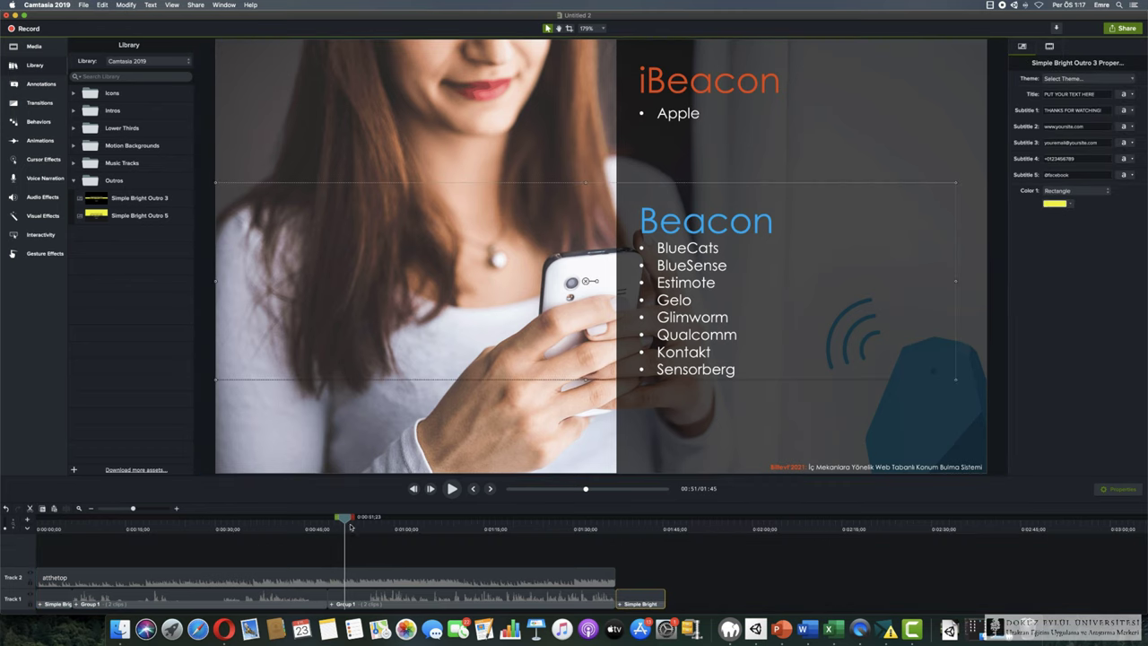
Play the end of the timeline into the outro, and return the playhead to the start with the Outros folder collapsed
{"action": "left_click_drag", "start_coordinate": [345, 520], "coordinate": [601, 518]}
{"action": "left_click", "coordinate": [451, 489]}
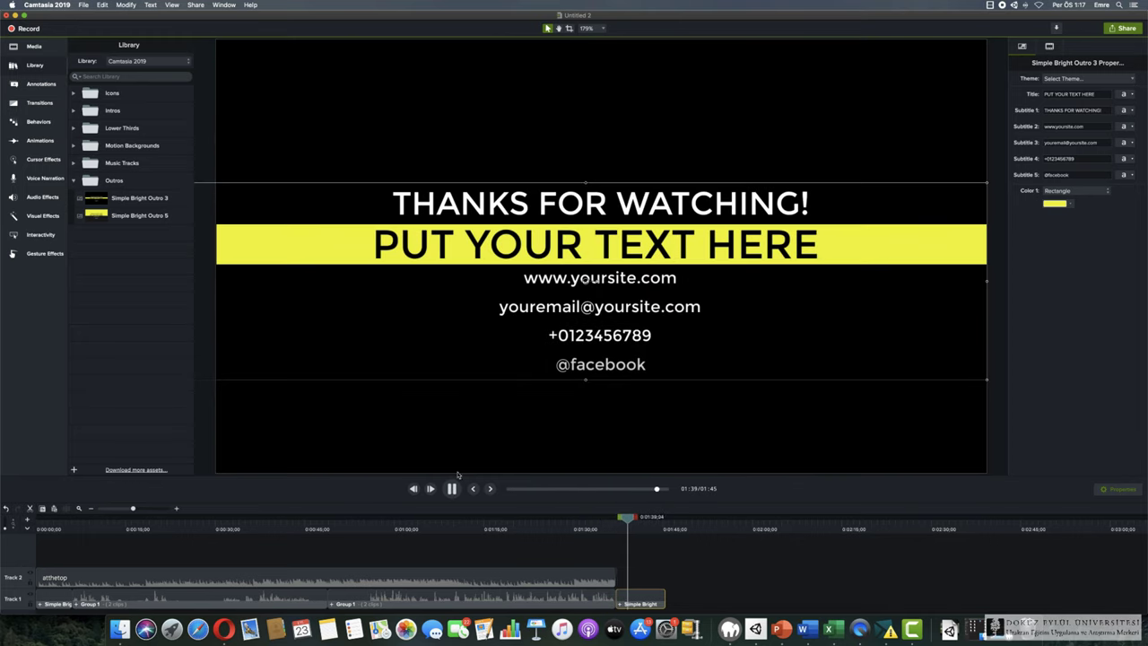
{"action": "left_click", "coordinate": [451, 489]}
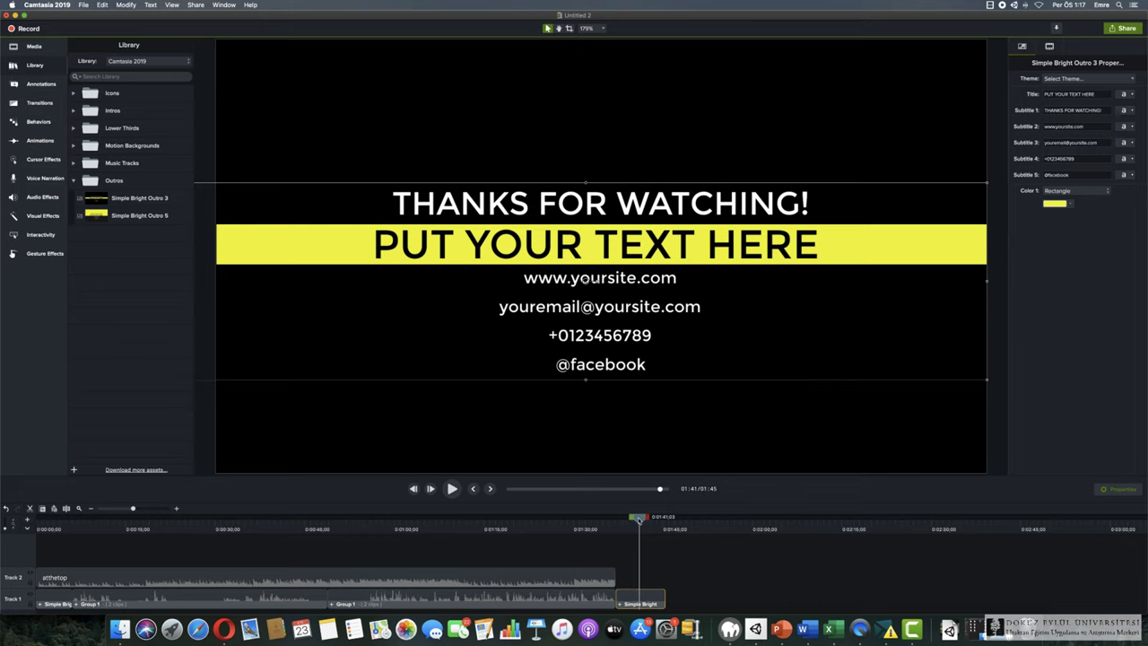
{"action": "left_click_drag", "start_coordinate": [639, 518], "coordinate": [38, 518]}
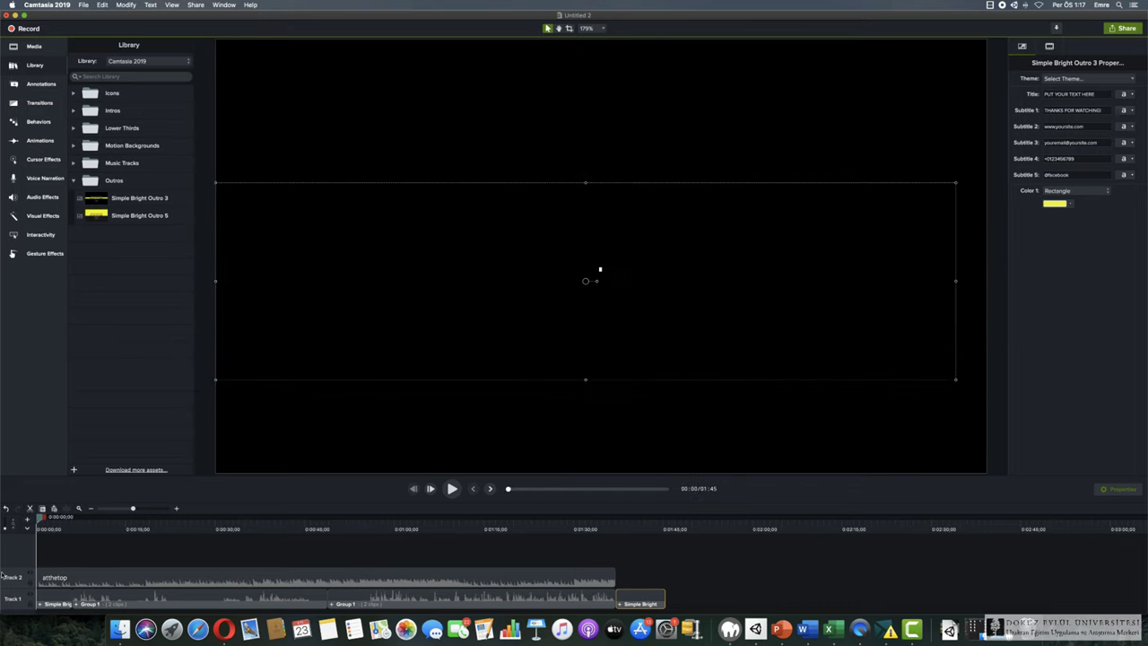
{"action": "left_click", "coordinate": [73, 183]}
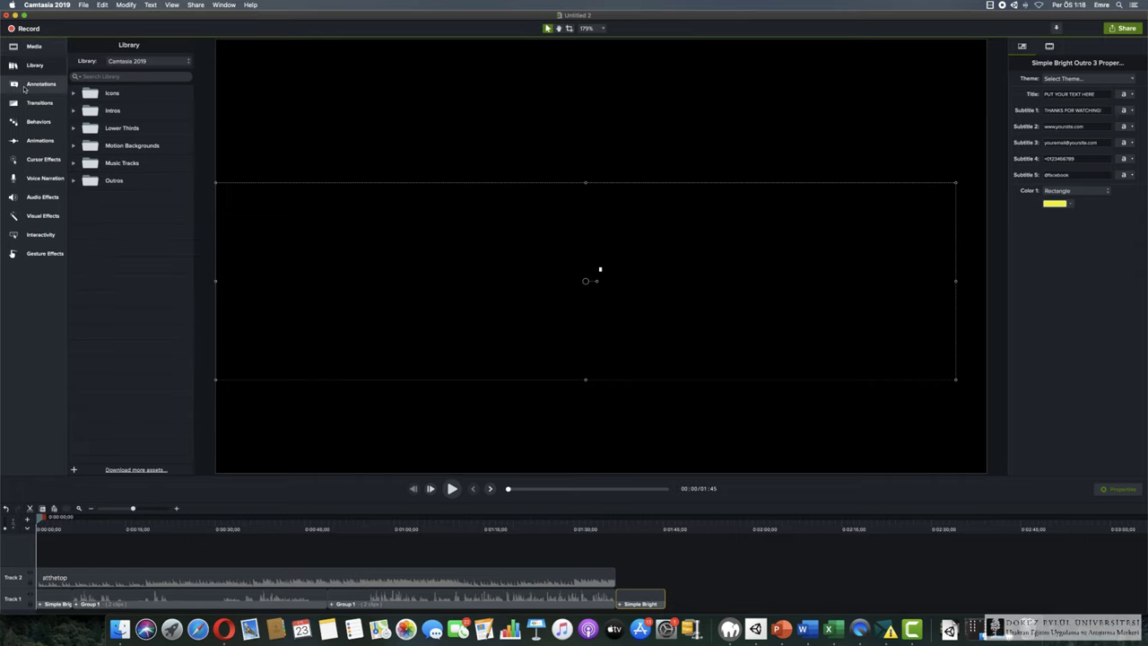
Place the red speech bubble callout from the Basic style annotations on the canvas at about 20 seconds
{"action": "left_click", "coordinate": [27, 86]}
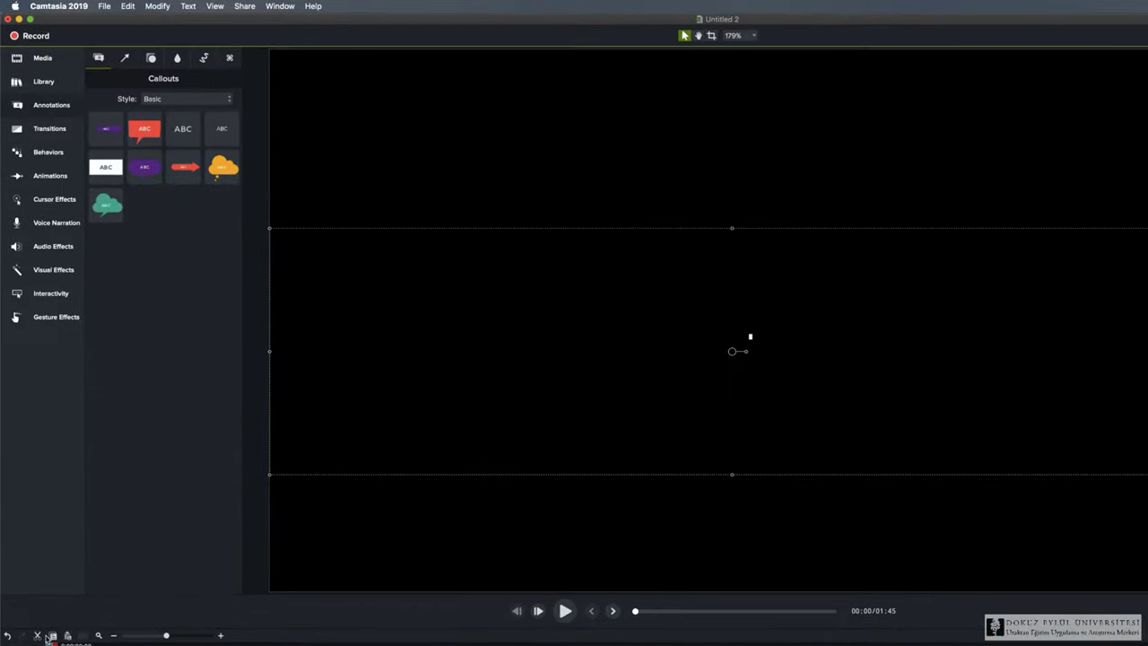
{"action": "left_click_drag", "start_coordinate": [54, 644], "coordinate": [191, 644]}
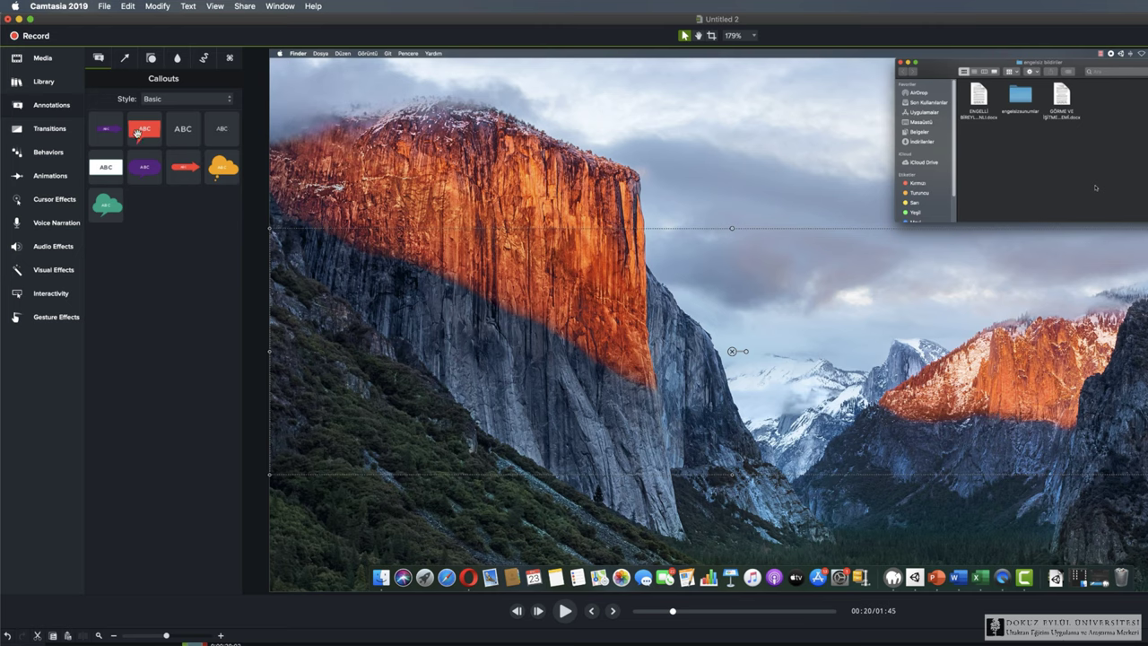
{"action": "left_click_drag", "start_coordinate": [137, 132], "coordinate": [579, 308]}
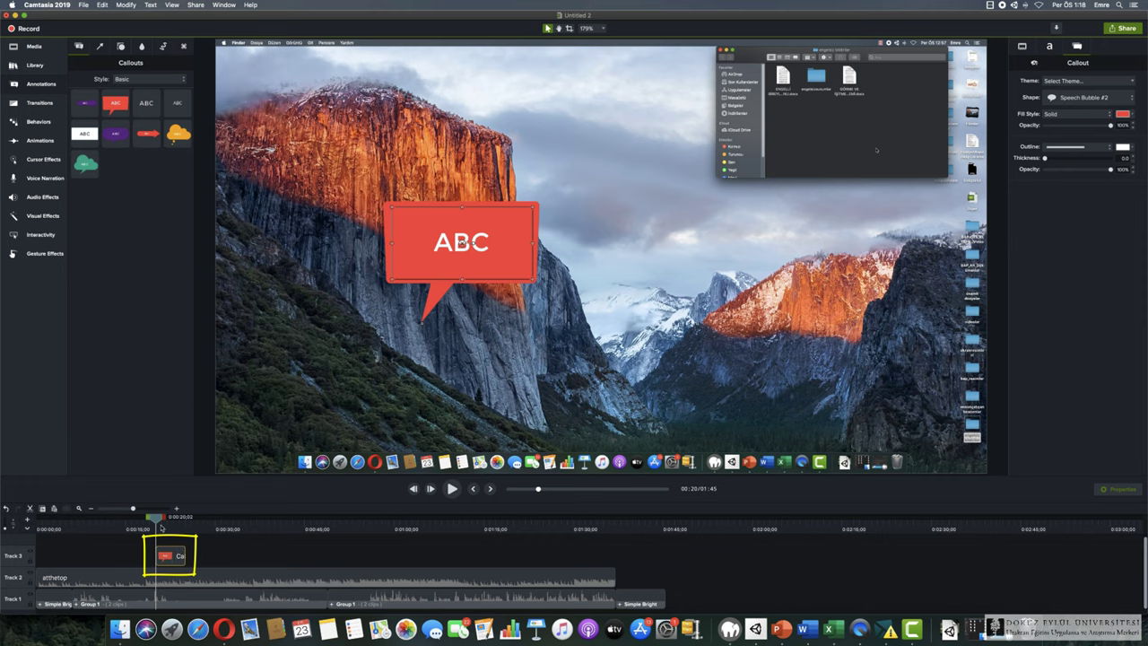
Scrub the playhead across the callout clip on Track 3 to check when it appears and disappears
{"action": "left_click", "coordinate": [159, 518]}
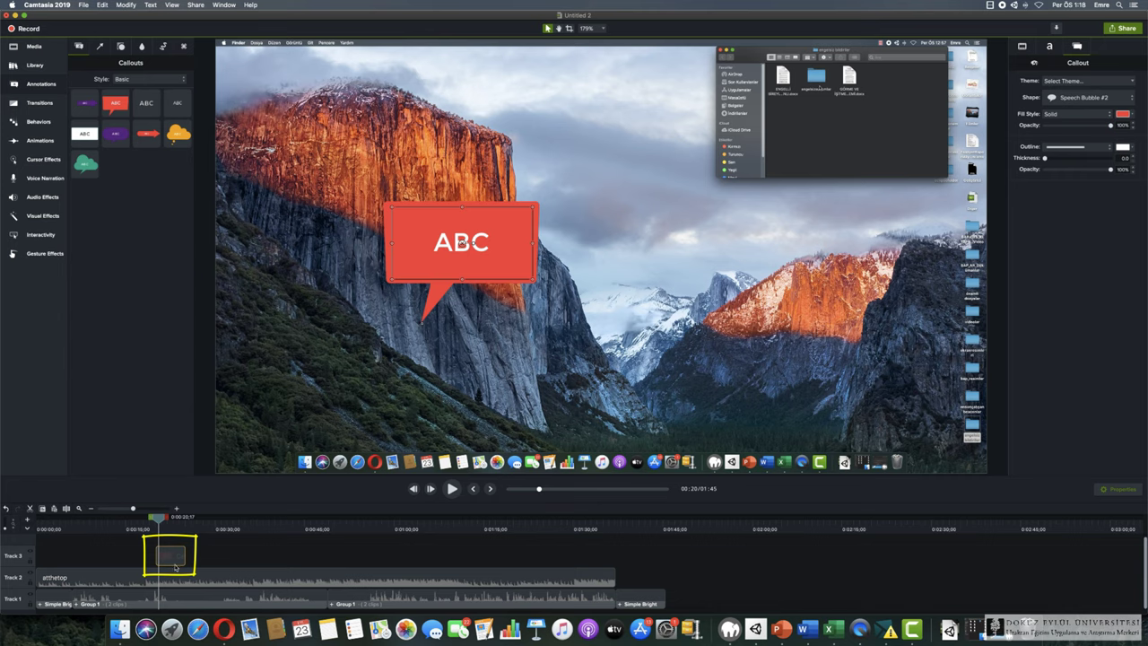
{"action": "left_click", "coordinate": [153, 529]}
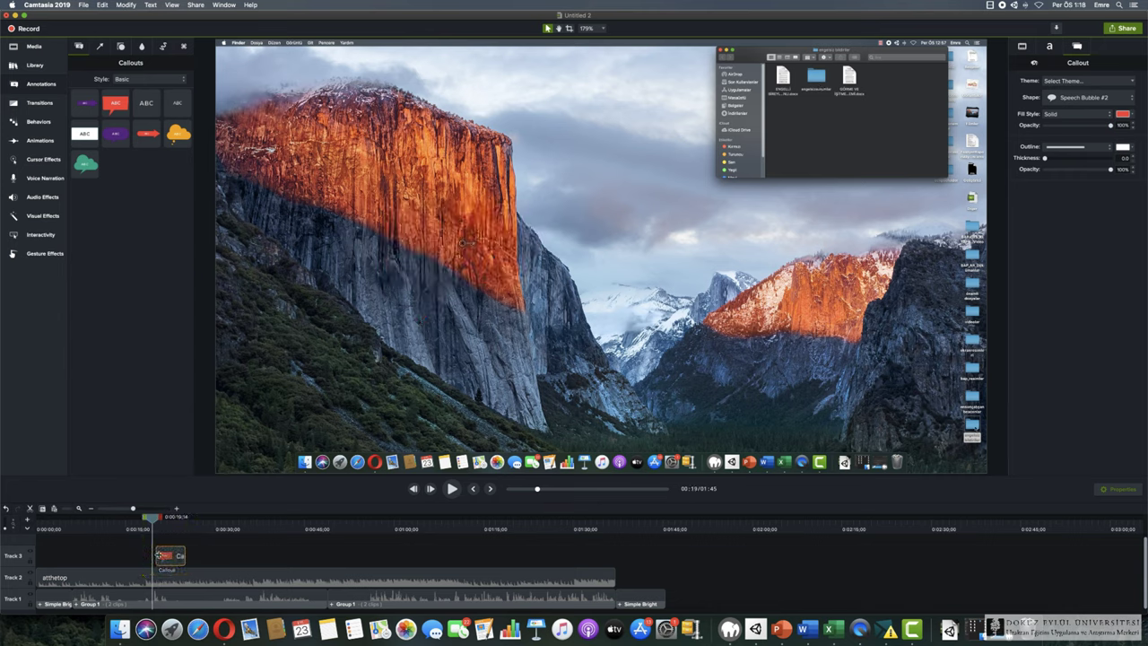
{"action": "left_click_drag", "start_coordinate": [150, 519], "coordinate": [157, 519]}
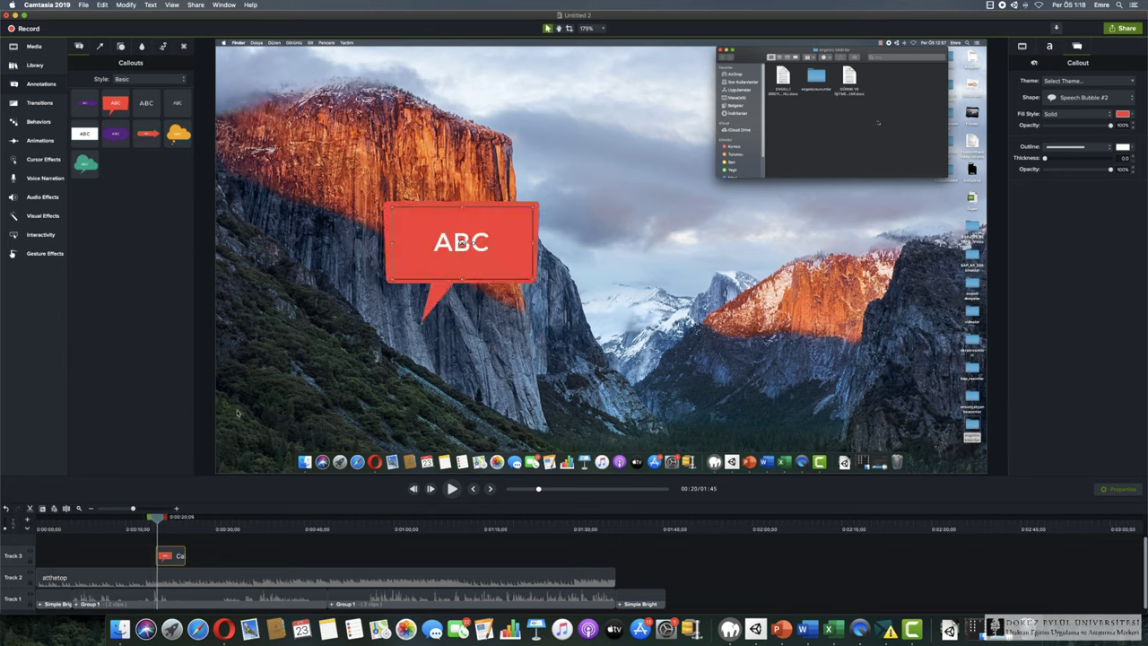
{"action": "left_click_drag", "start_coordinate": [156, 518], "coordinate": [186, 524]}
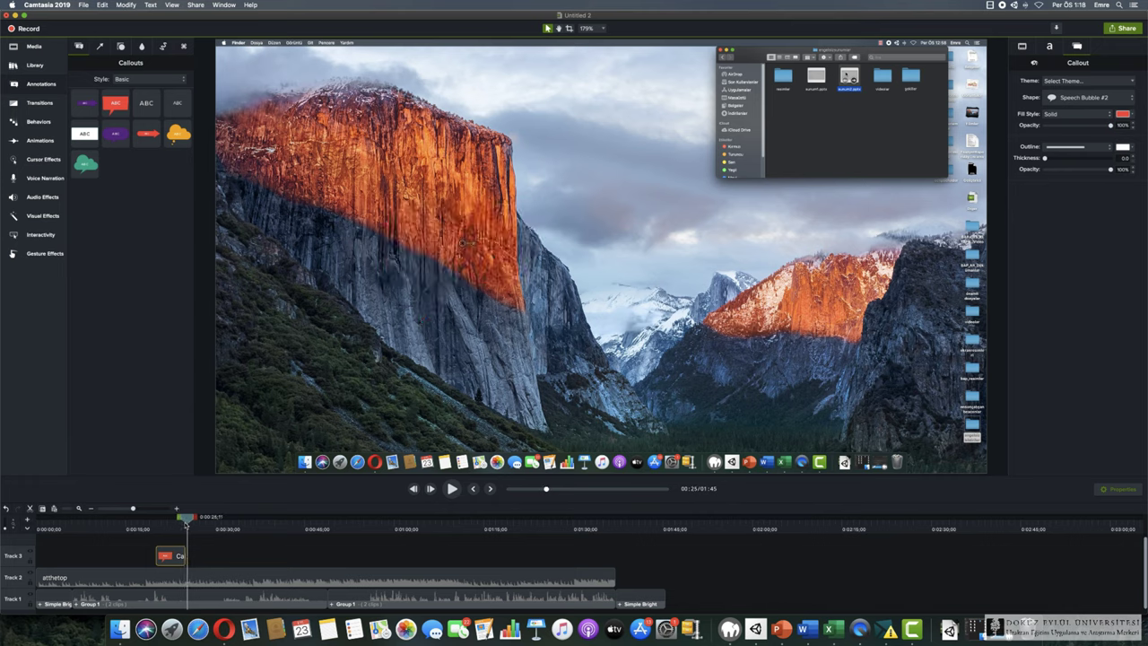
Extend the callout clip on Track 3 to about the 31-second mark and enlarge the speech bubble on the canvas
{"action": "left_click_drag", "start_coordinate": [186, 525], "coordinate": [223, 563]}
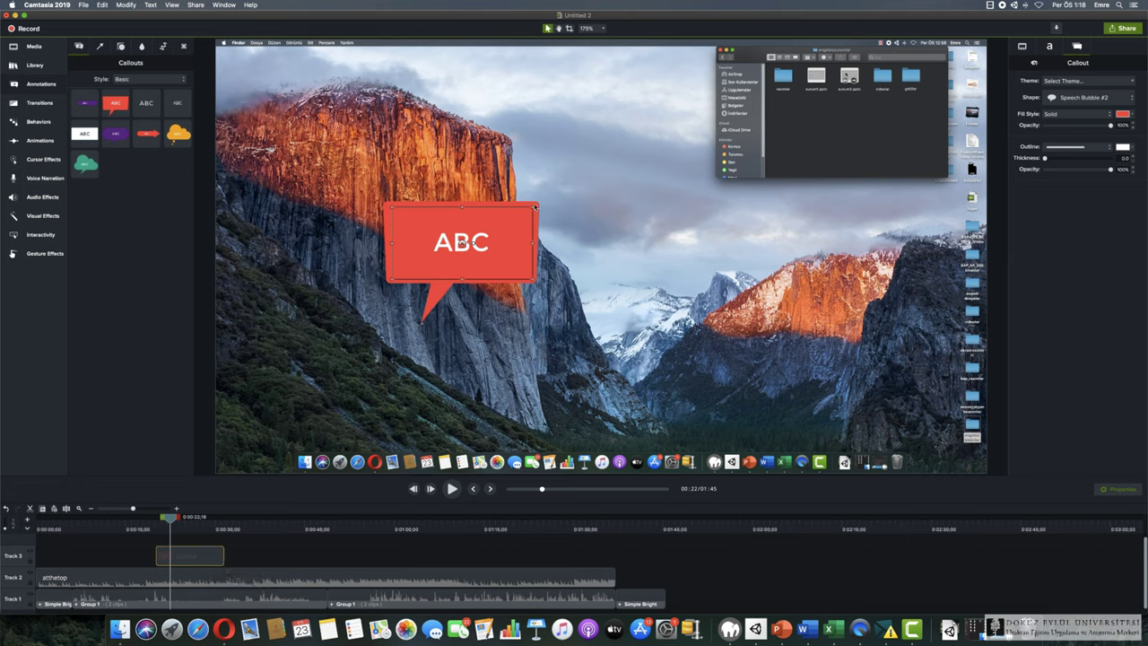
{"action": "left_click_drag", "start_coordinate": [535, 206], "coordinate": [673, 114]}
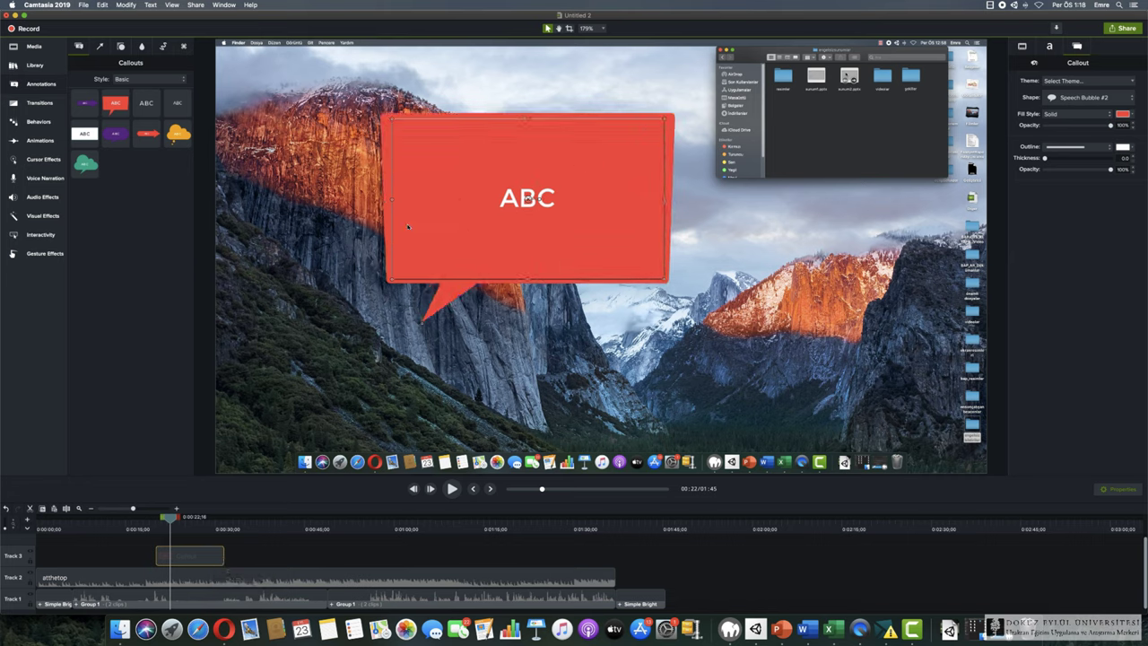
{"action": "mouse_move", "coordinate": [390, 204]}
{"action": "left_mouse_down"}
{"action": "mouse_move", "coordinate": [485, 202]}
{"action": "mouse_move", "coordinate": [376, 210]}
{"action": "left_mouse_up"}
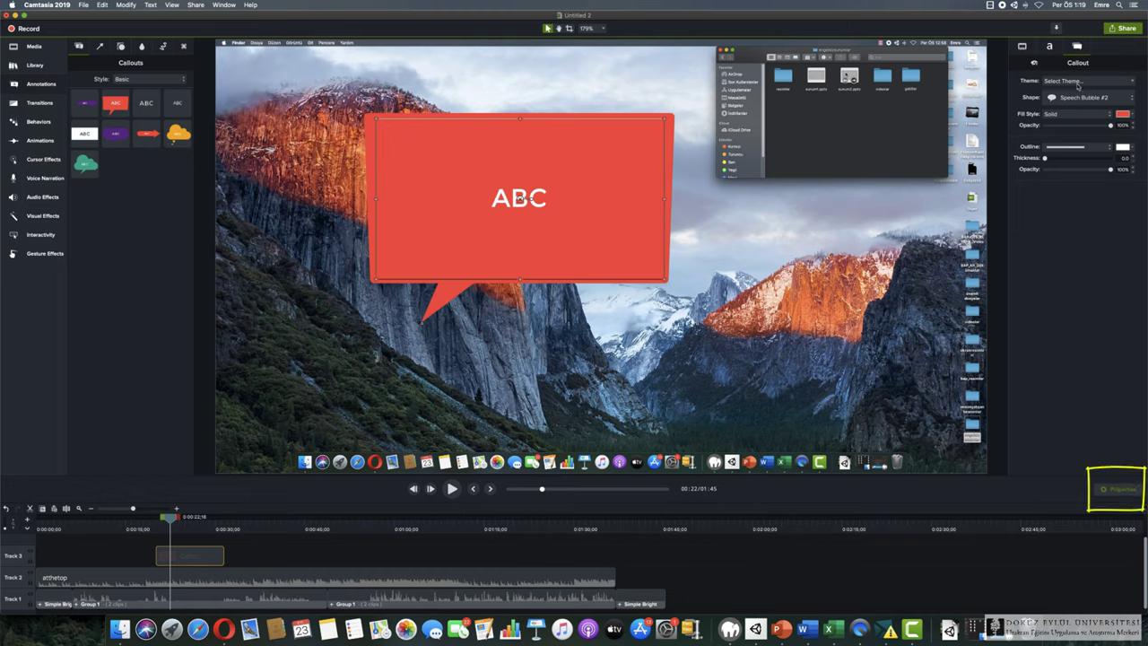
Change the speech bubble callout's solid fill from red to a medium blue
{"action": "left_click", "coordinate": [1049, 48]}
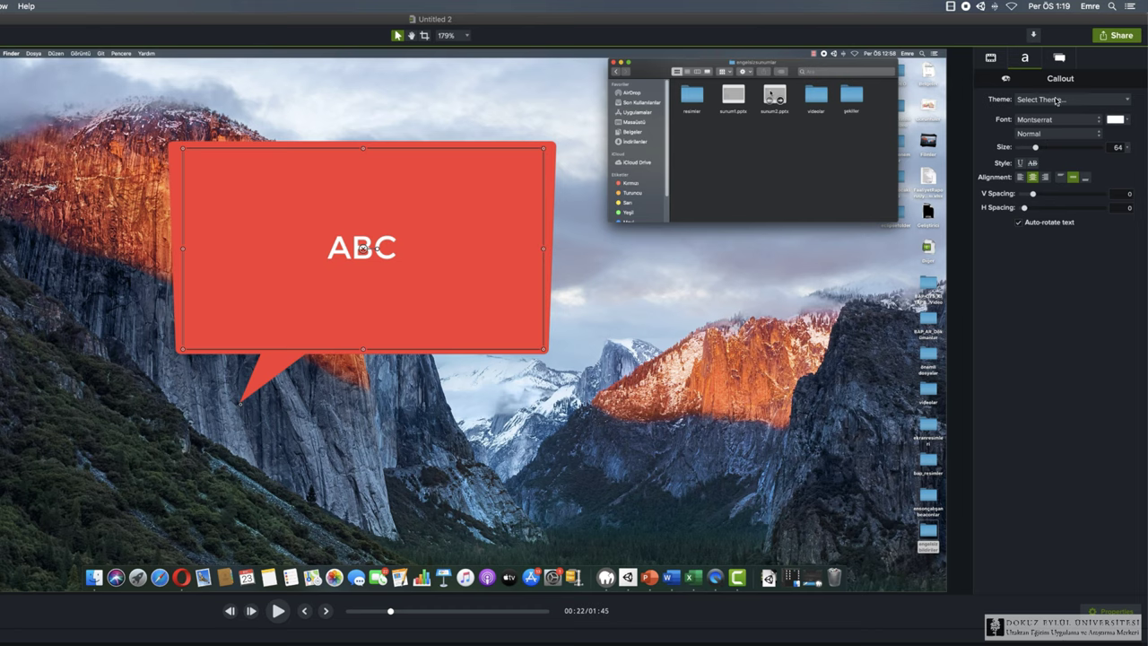
{"action": "left_click", "coordinate": [1059, 60]}
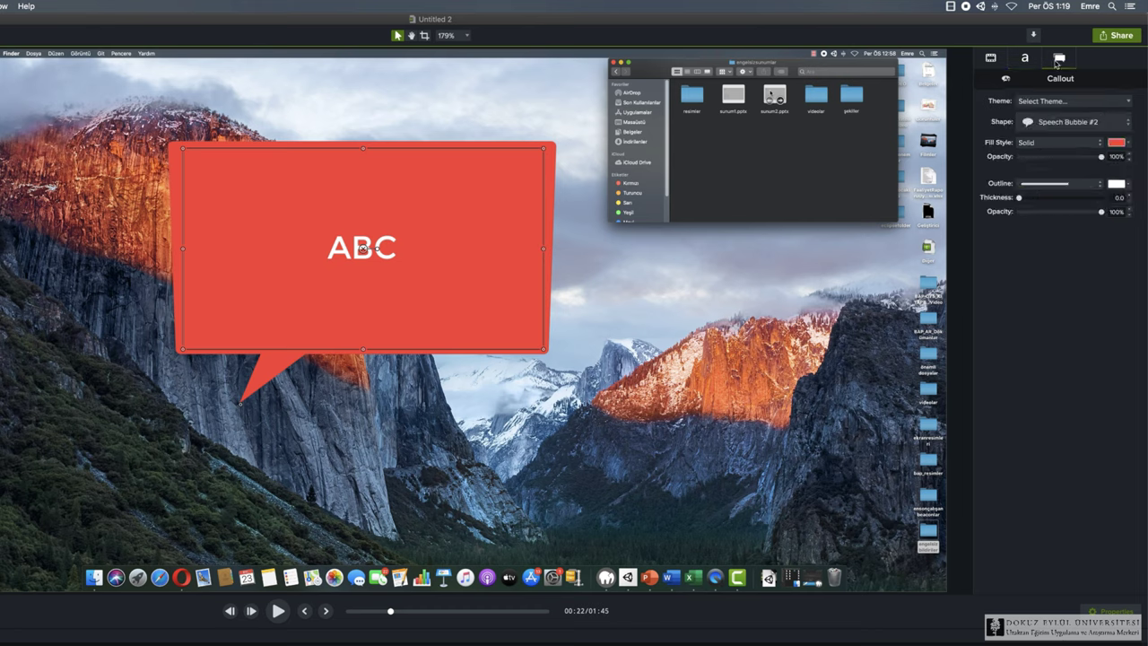
{"action": "left_click", "coordinate": [1116, 142]}
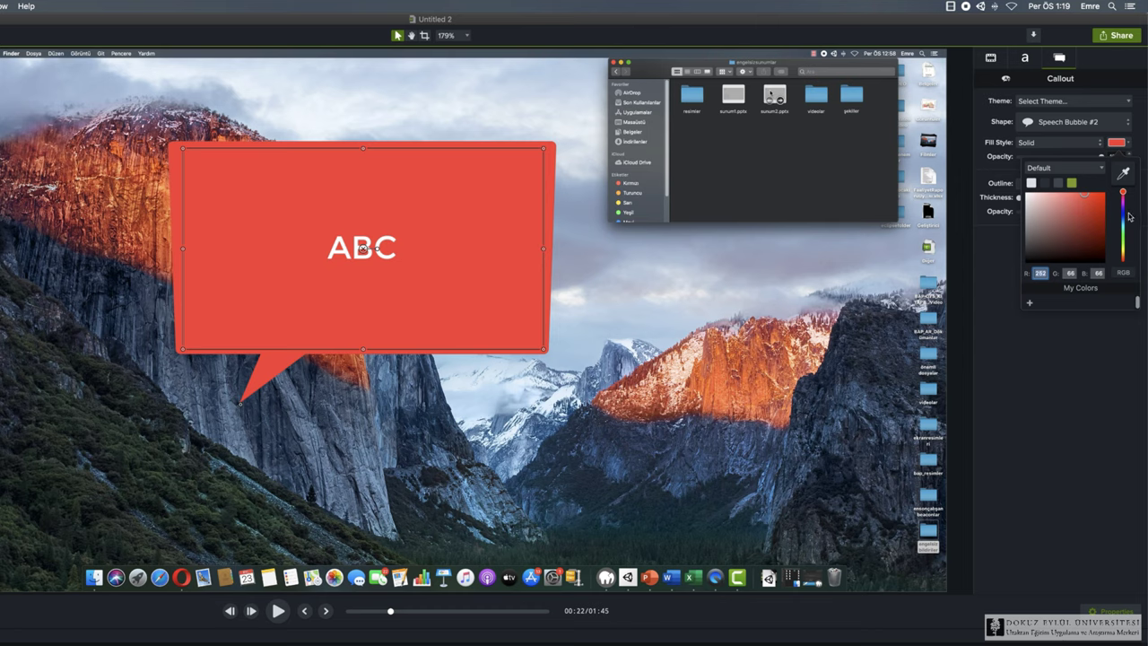
{"action": "left_click", "coordinate": [1123, 219]}
{"action": "left_click", "coordinate": [1065, 243]}
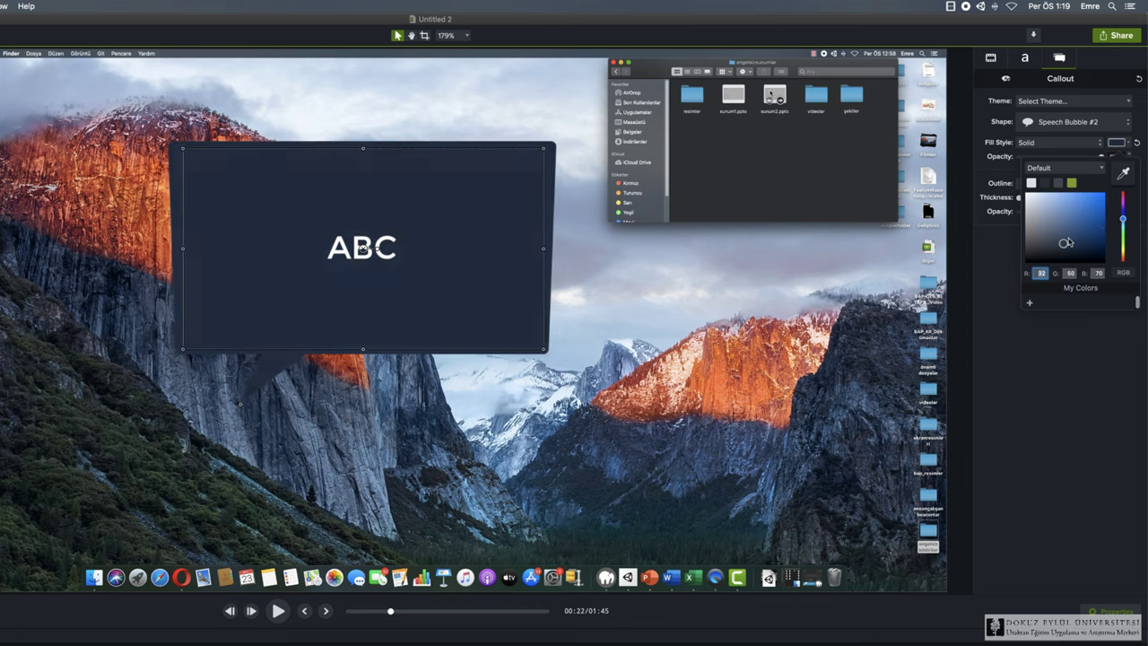
{"action": "mouse_move", "coordinate": [1065, 243]}
{"action": "left_mouse_down"}
{"action": "mouse_move", "coordinate": [1072, 215]}
{"action": "mouse_move", "coordinate": [1087, 219]}
{"action": "left_mouse_up"}
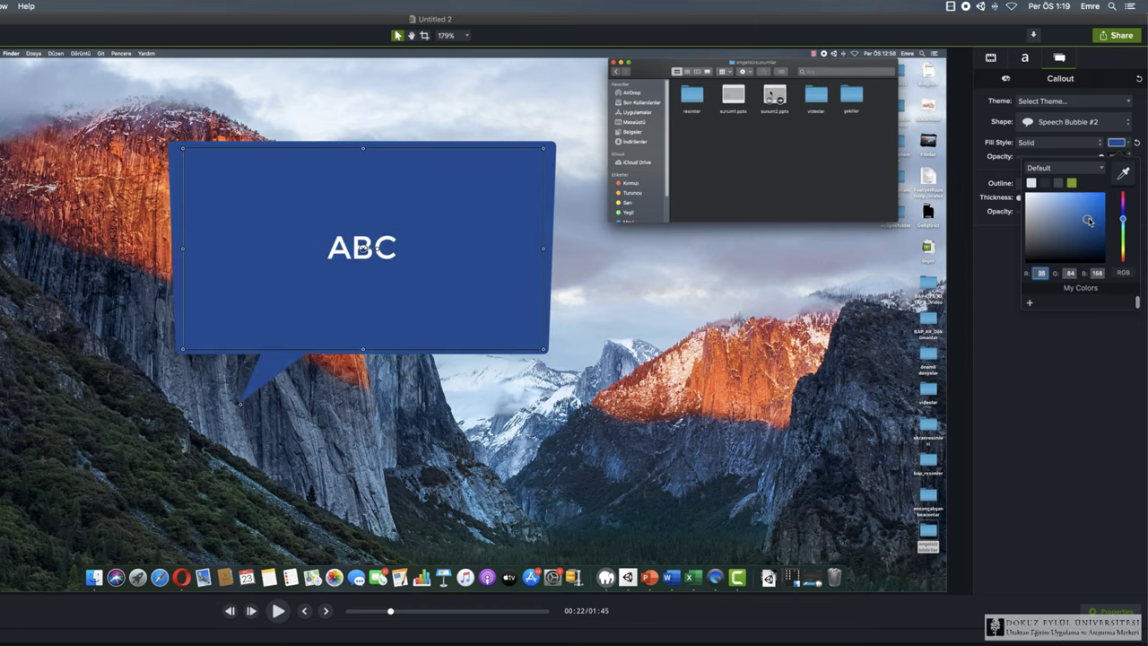
{"action": "left_click", "coordinate": [1100, 412]}
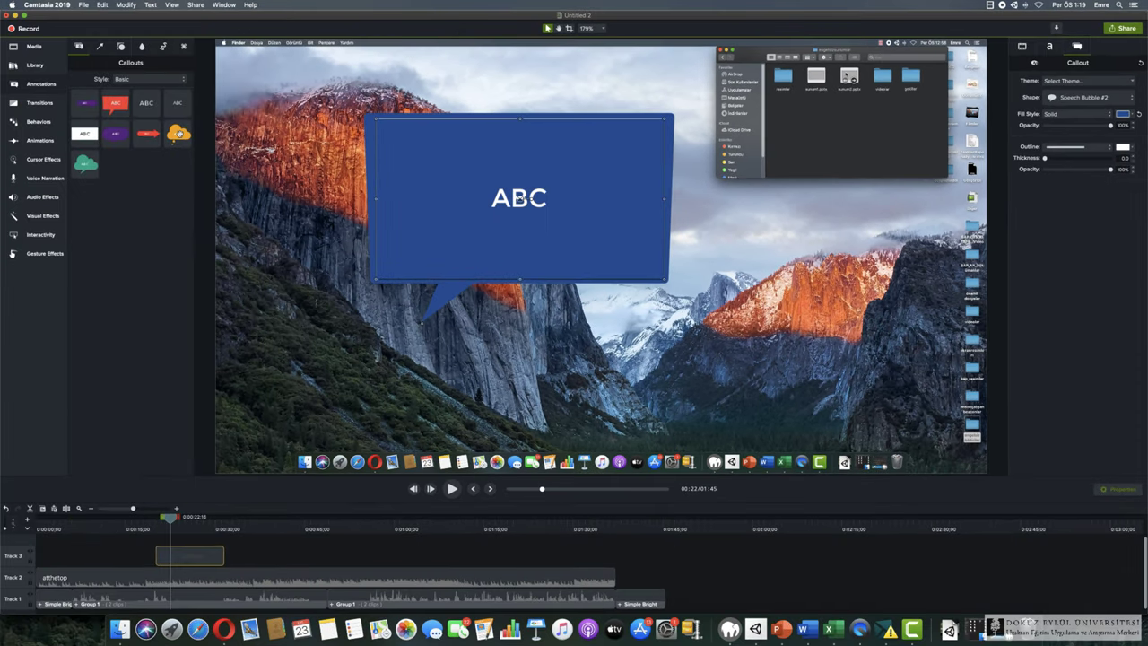
Add the orange thought bubble and the purple rounded speech bubble callouts on either side of the blue bubble
{"action": "left_click_drag", "start_coordinate": [179, 132], "coordinate": [305, 206]}
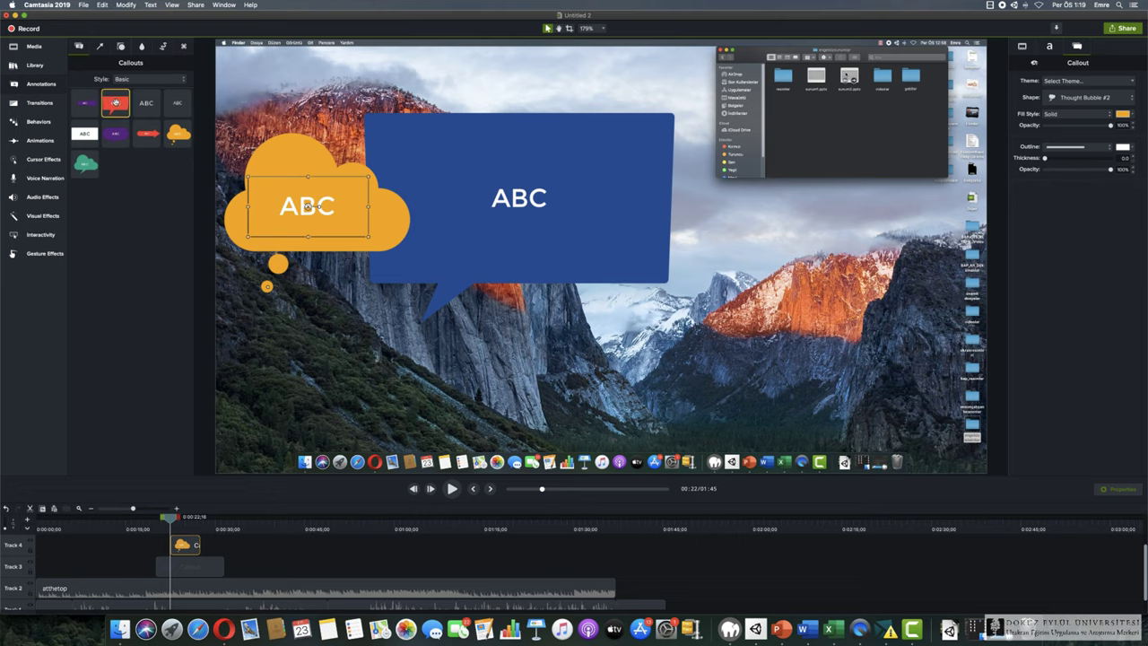
{"action": "left_click_drag", "start_coordinate": [111, 143], "coordinate": [723, 292]}
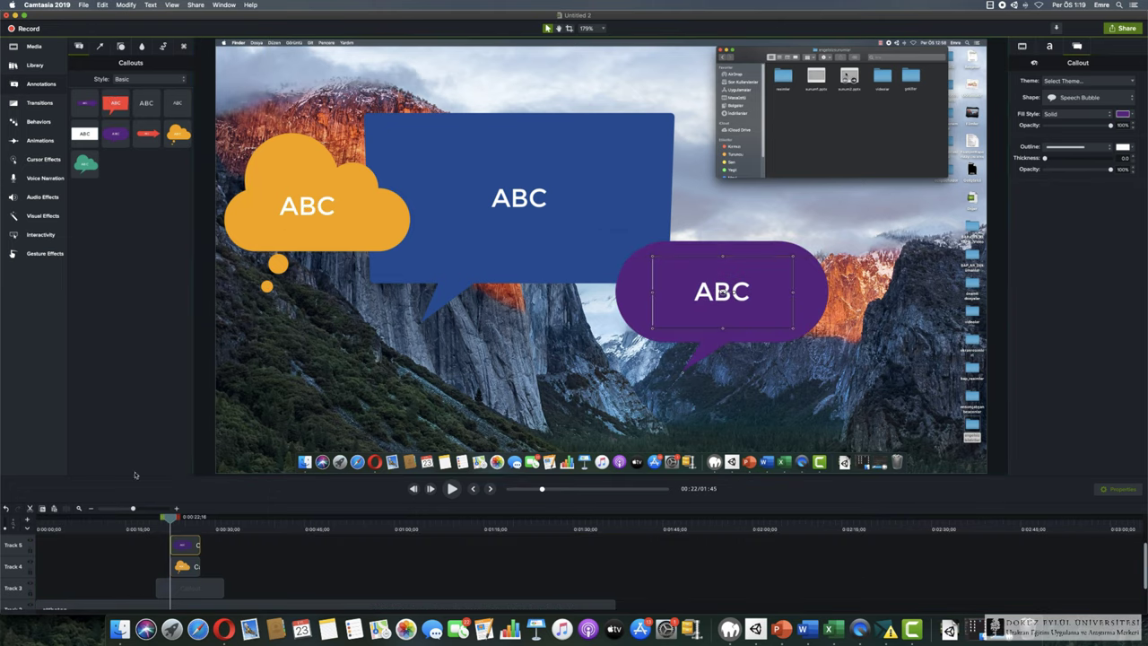
{"action": "left_click_drag", "start_coordinate": [182, 565], "coordinate": [183, 569]}
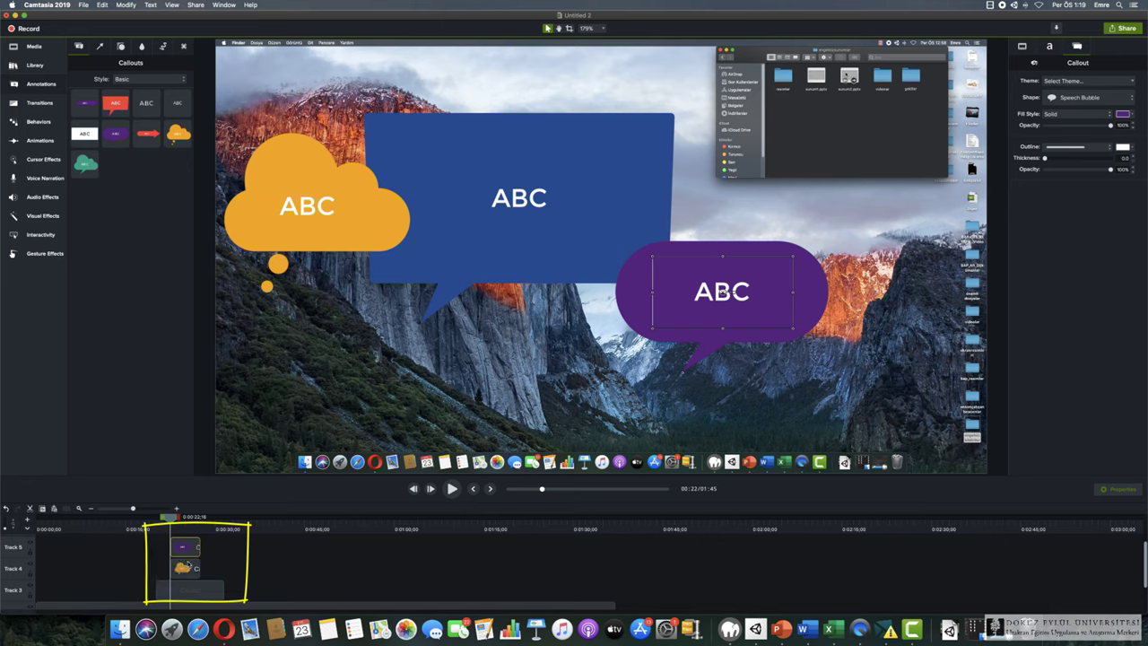
{"action": "left_click_drag", "start_coordinate": [184, 518], "coordinate": [175, 518]}
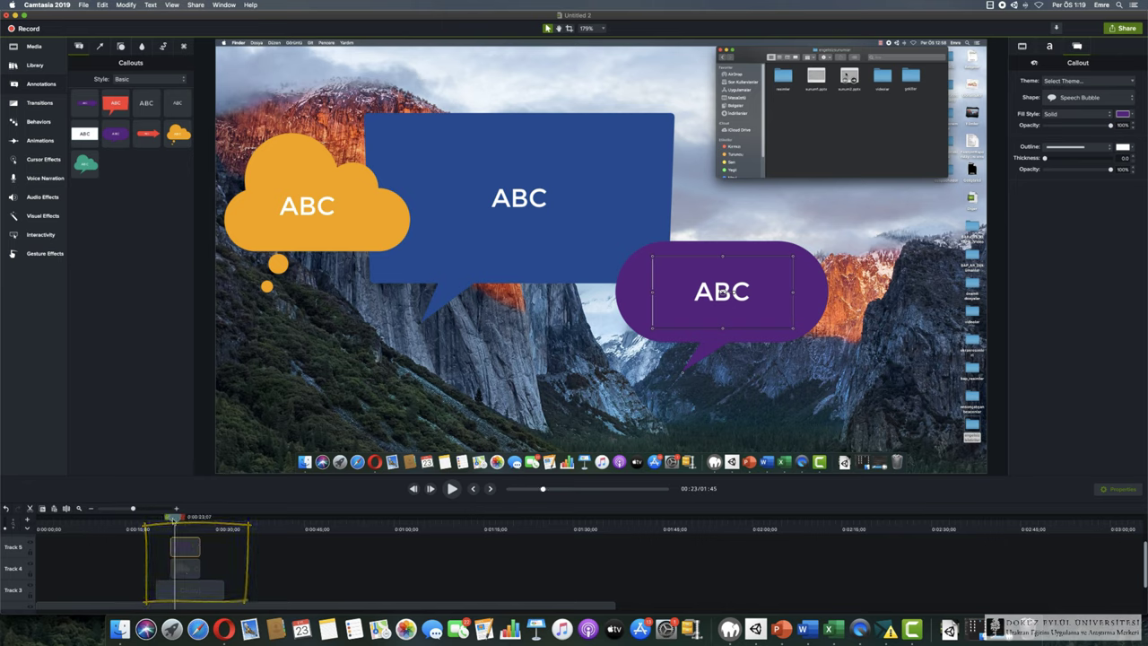
Cut the purple speech bubble from Track 5 and the orange thought bubble from Track 4
{"action": "right_click", "coordinate": [189, 556]}
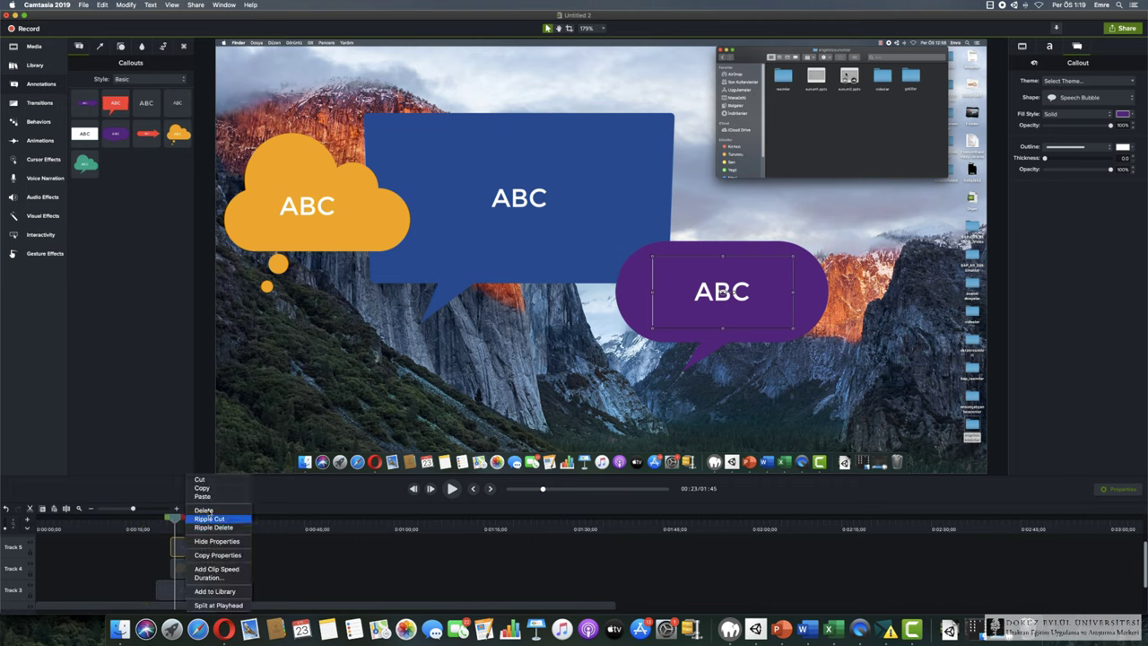
{"action": "left_click", "coordinate": [199, 480]}
{"action": "left_click", "coordinate": [184, 568]}
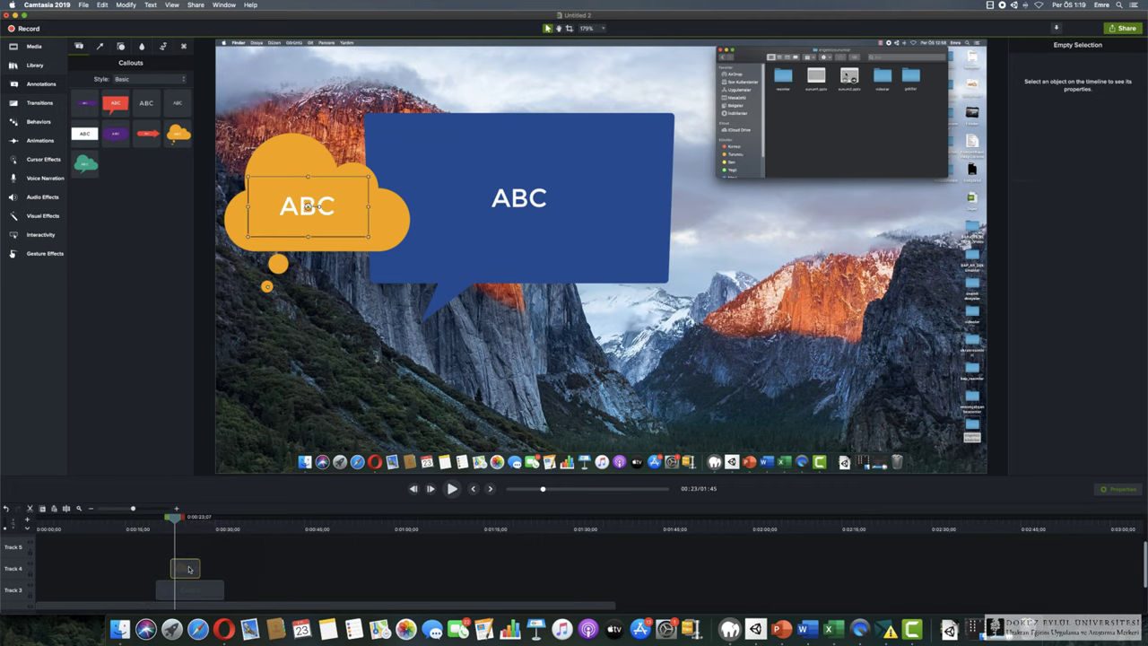
{"action": "right_click", "coordinate": [188, 568]}
{"action": "left_click", "coordinate": [203, 490]}
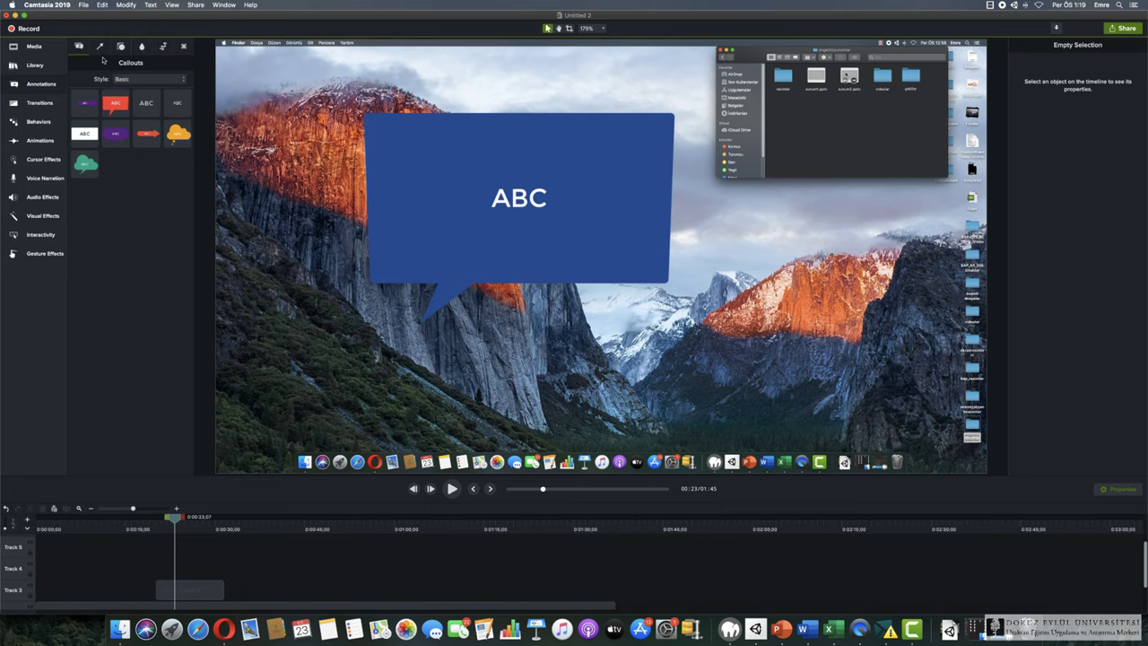
Add a red dotted double arrow, a purple solid arrow, an orange double arrow and a purple dashed arrow over the blue callout
{"action": "left_click", "coordinate": [101, 46]}
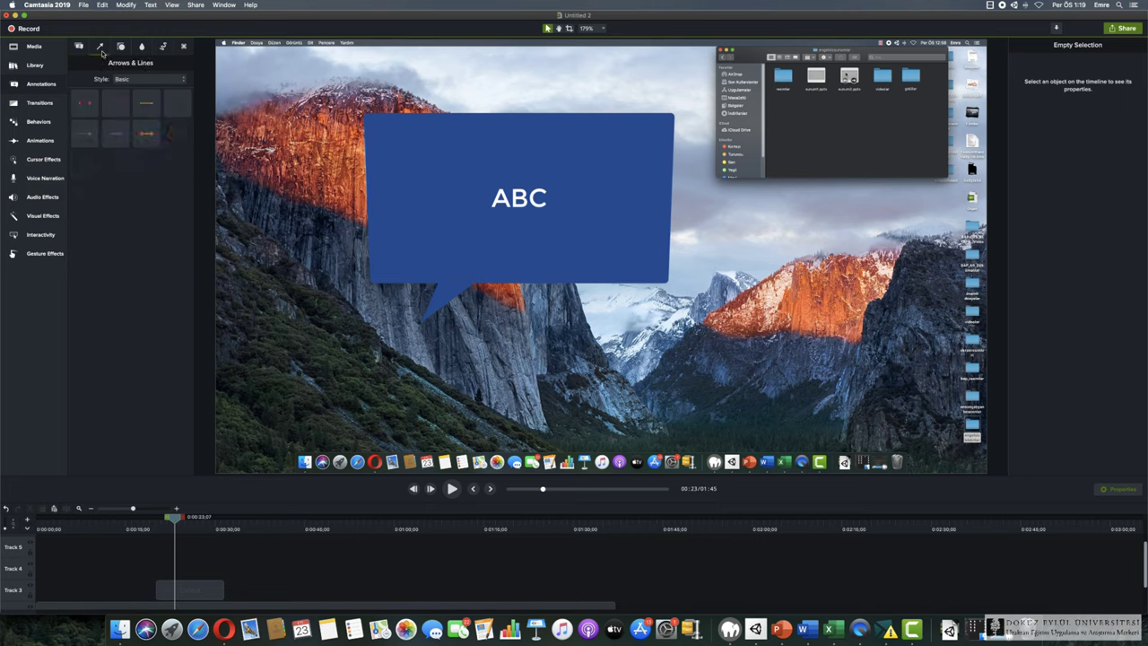
{"action": "left_click", "coordinate": [88, 106]}
{"action": "left_click_drag", "start_coordinate": [99, 108], "coordinate": [474, 253]}
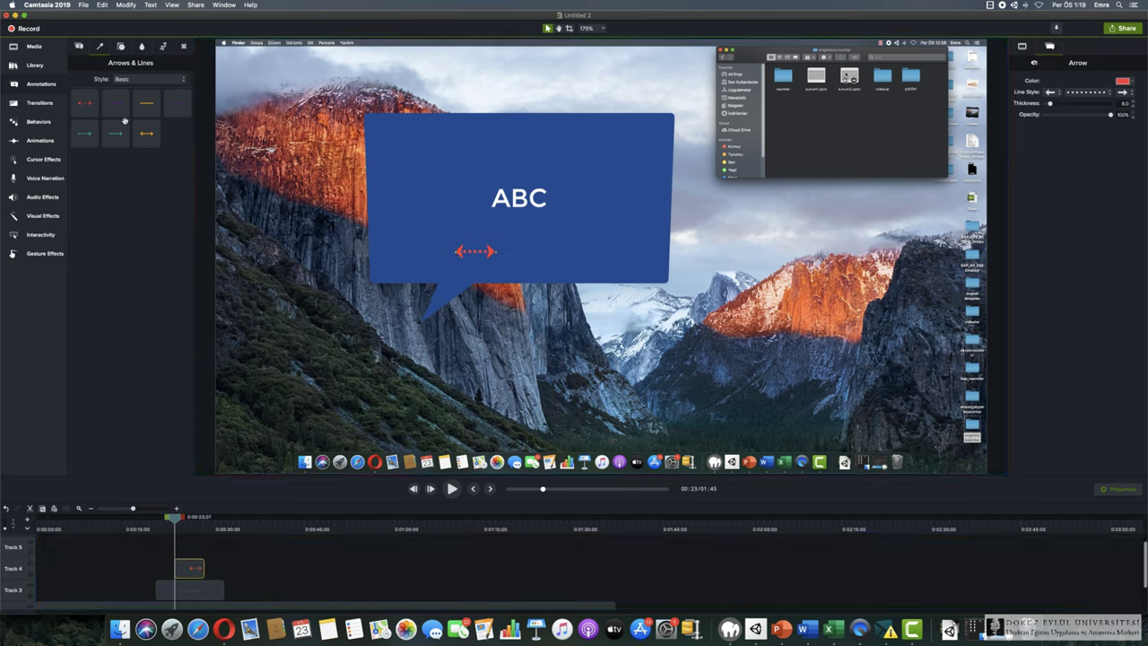
{"action": "left_click_drag", "start_coordinate": [119, 102], "coordinate": [466, 160]}
{"action": "left_click_drag", "start_coordinate": [155, 137], "coordinate": [606, 179]}
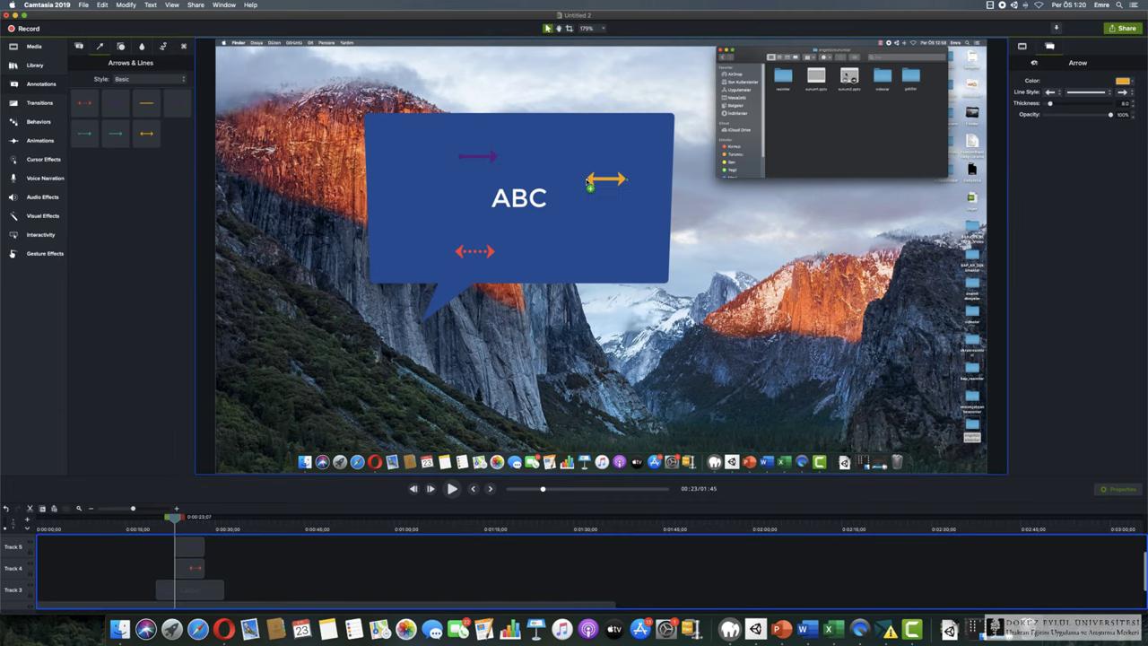
{"action": "left_click_drag", "start_coordinate": [116, 134], "coordinate": [432, 202]}
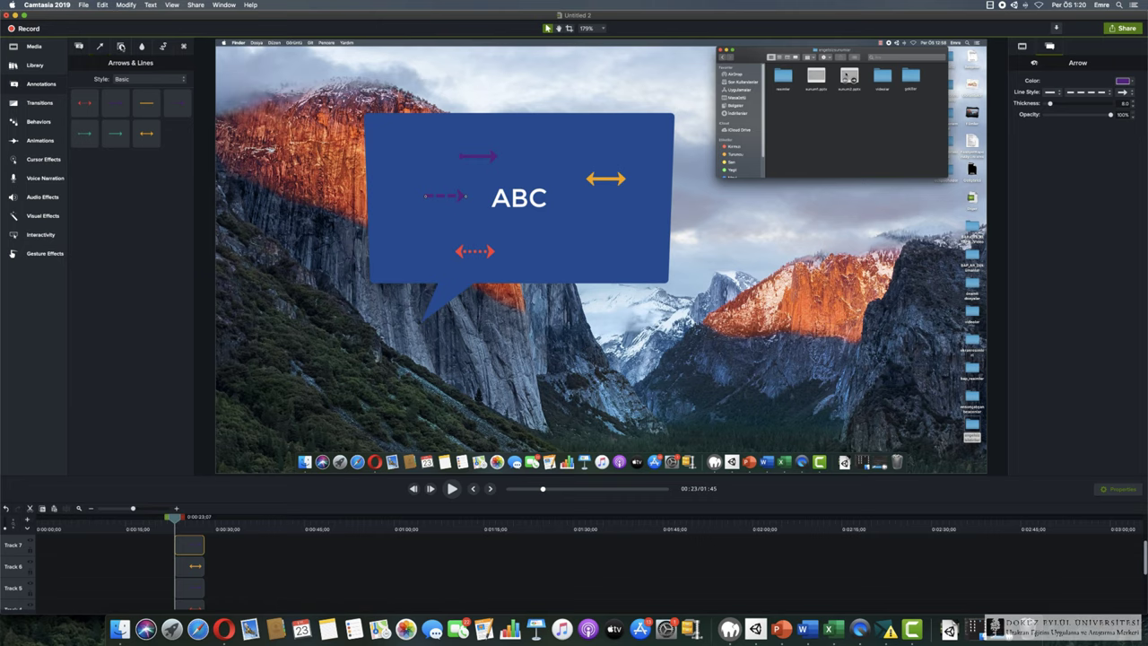
Add a red star, a purple triangle and a green octagon shape over the blue callout
{"action": "left_click", "coordinate": [121, 45]}
{"action": "left_click_drag", "start_coordinate": [84, 133], "coordinate": [565, 150]}
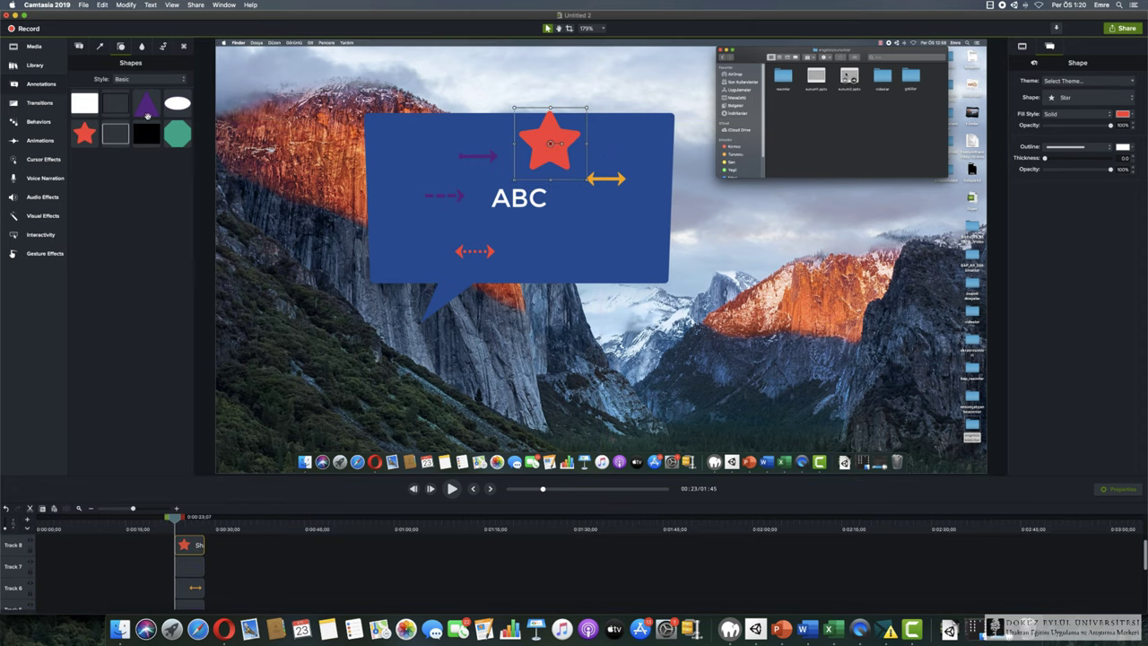
{"action": "left_click_drag", "start_coordinate": [147, 115], "coordinate": [633, 258]}
{"action": "left_click_drag", "start_coordinate": [177, 134], "coordinate": [399, 152]}
Add a green highlight enlarged to cover the blue callout, plus magenta and yellow highlights on the canvas
{"action": "left_click", "coordinate": [139, 47]}
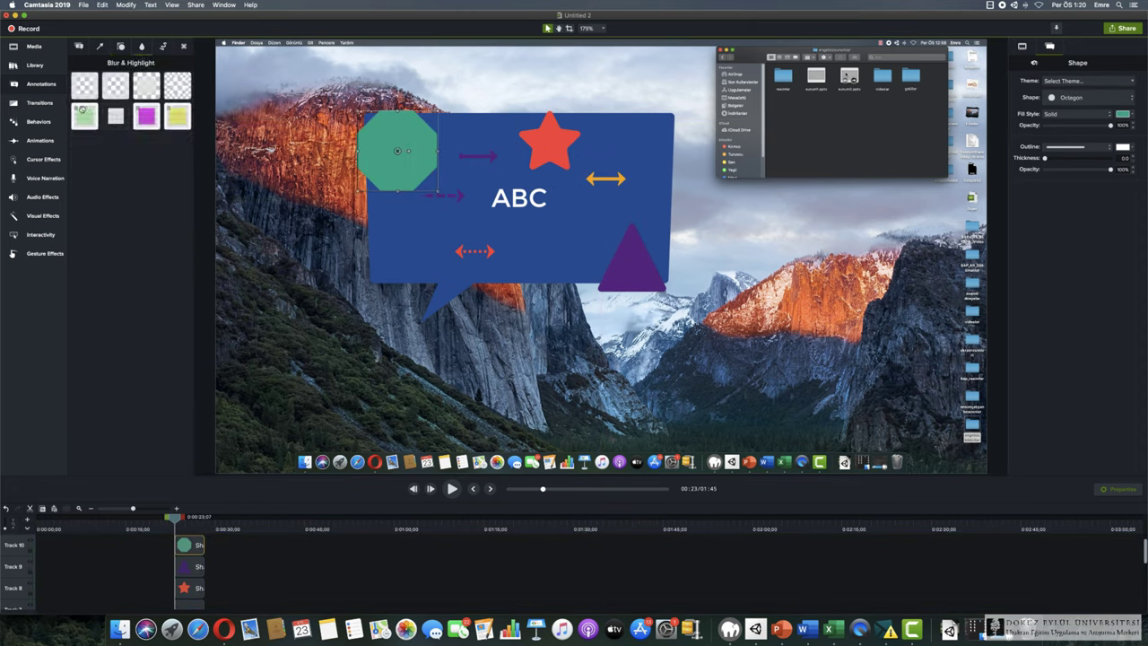
{"action": "left_click_drag", "start_coordinate": [86, 117], "coordinate": [466, 163]}
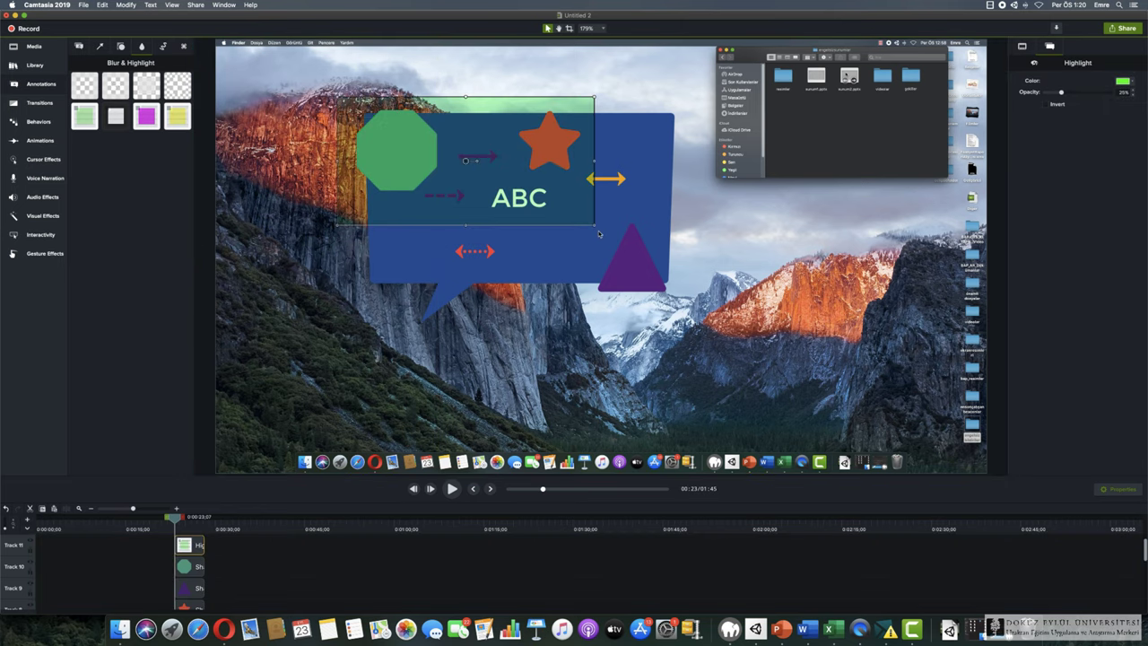
{"action": "left_click_drag", "start_coordinate": [599, 234], "coordinate": [714, 344]}
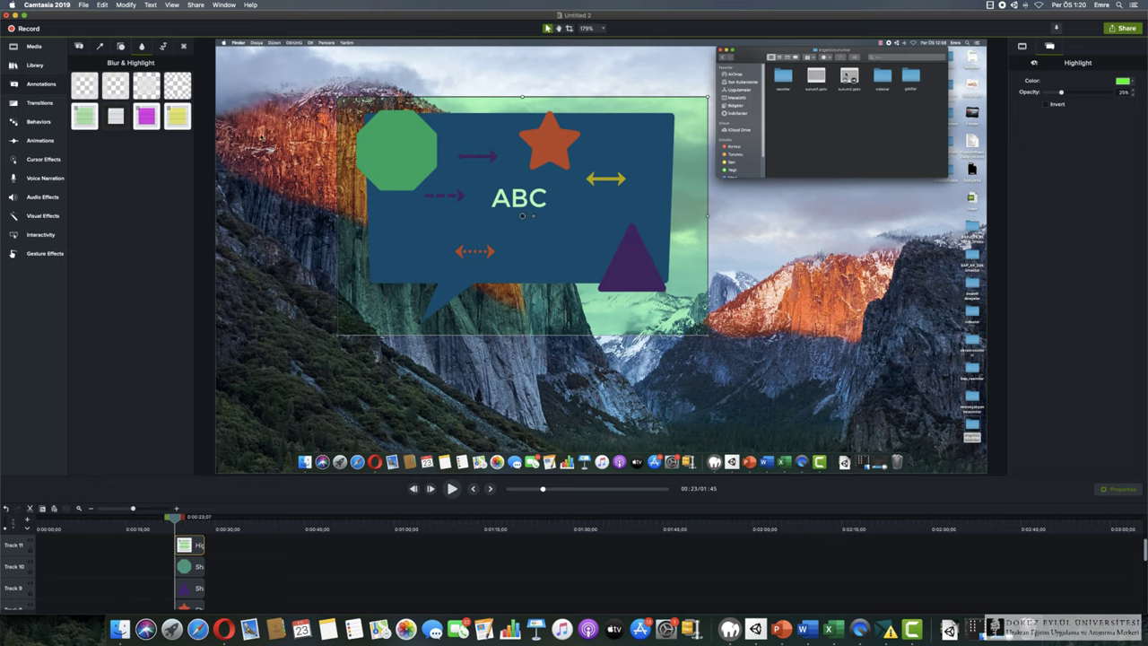
{"action": "left_click_drag", "start_coordinate": [146, 116], "coordinate": [756, 329]}
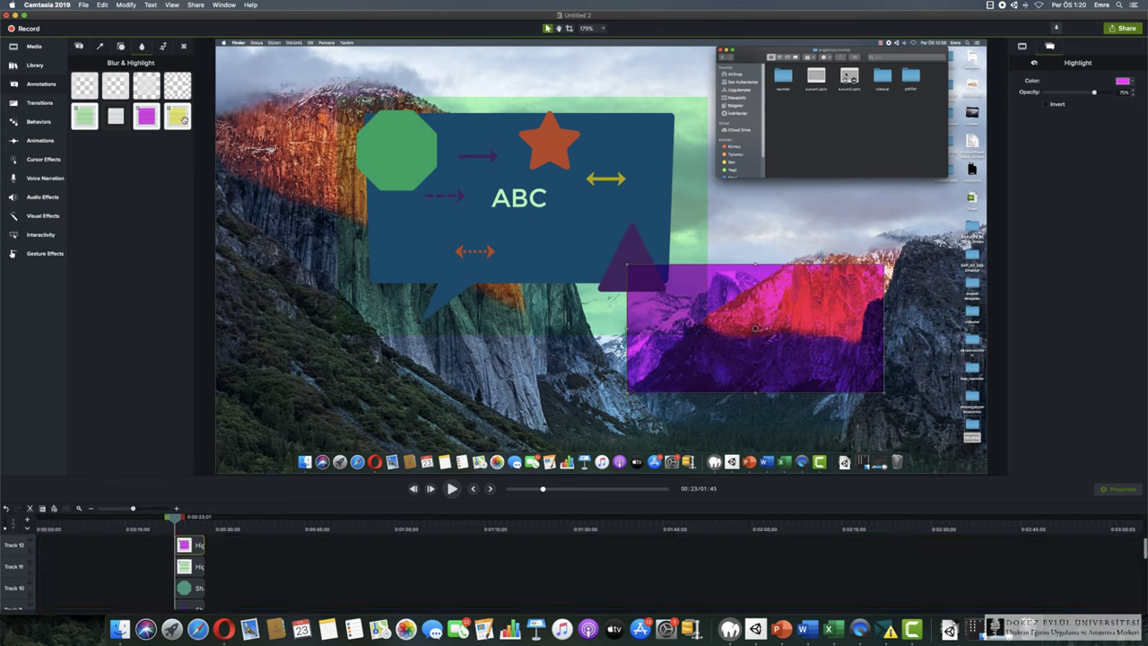
{"action": "mouse_move", "coordinate": [177, 117]}
{"action": "left_mouse_down"}
{"action": "mouse_move", "coordinate": [333, 224]}
{"action": "mouse_move", "coordinate": [431, 260]}
{"action": "mouse_move", "coordinate": [395, 281]}
{"action": "left_mouse_up"}
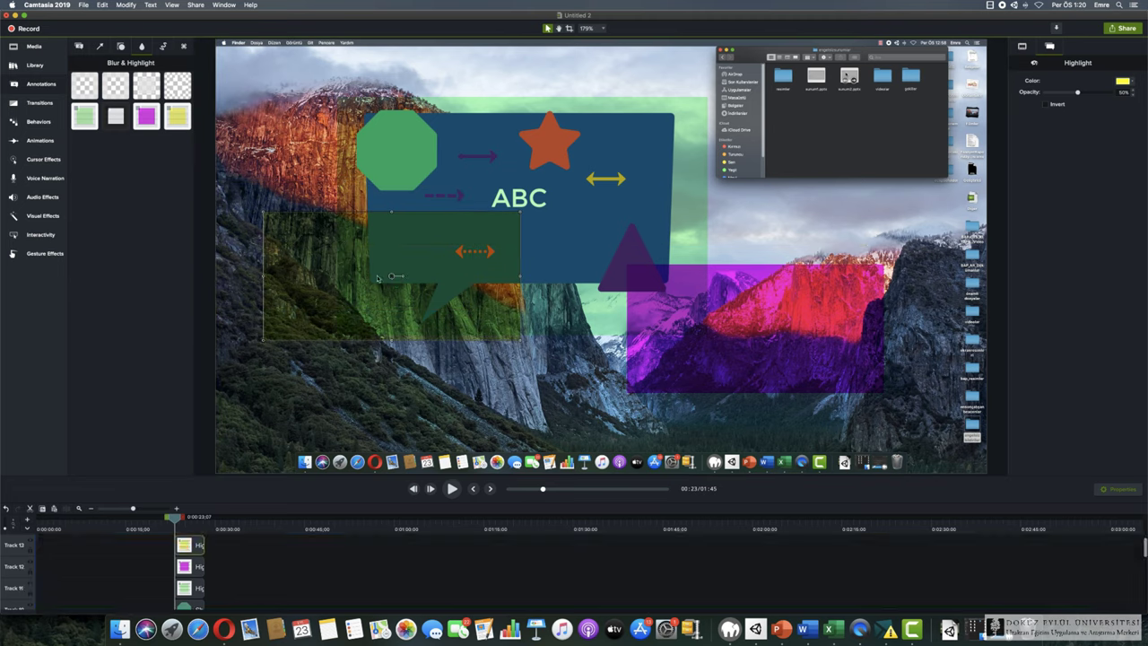
Add a yellow Sketch Motion square and enlarge it to frame most of the blue callout
{"action": "left_click", "coordinate": [162, 45]}
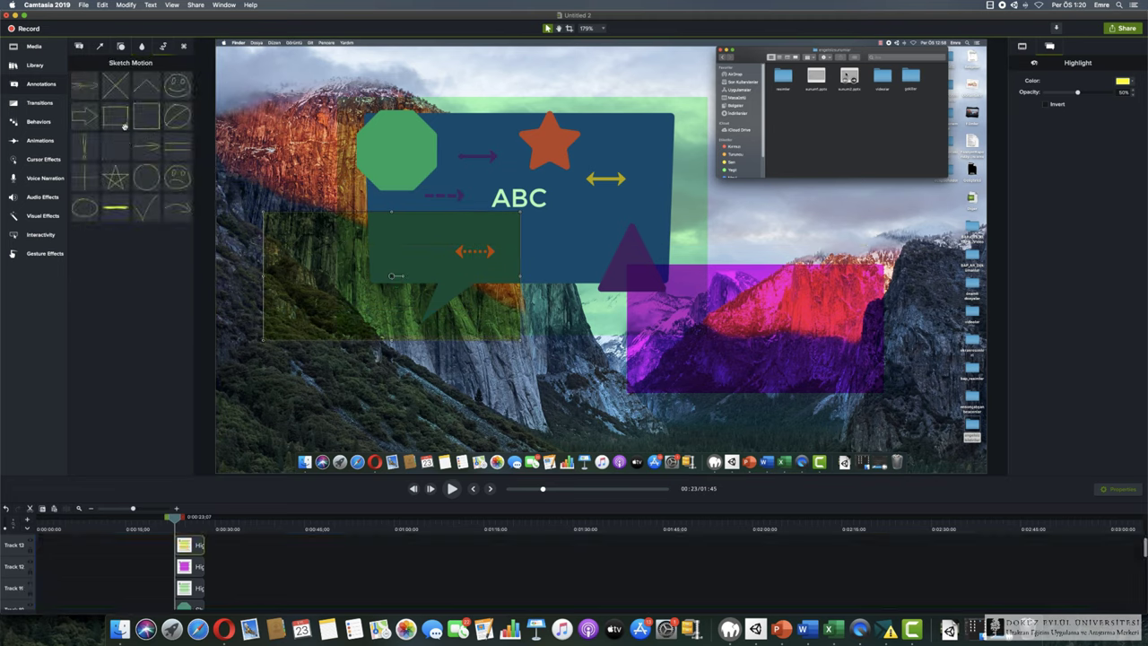
{"action": "left_click_drag", "start_coordinate": [150, 130], "coordinate": [355, 142]}
{"action": "mouse_move", "coordinate": [425, 214]}
{"action": "left_mouse_down"}
{"action": "mouse_move", "coordinate": [672, 459]}
{"action": "mouse_move", "coordinate": [781, 475]}
{"action": "mouse_move", "coordinate": [687, 470]}
{"action": "mouse_move", "coordinate": [642, 427]}
{"action": "left_mouse_up"}
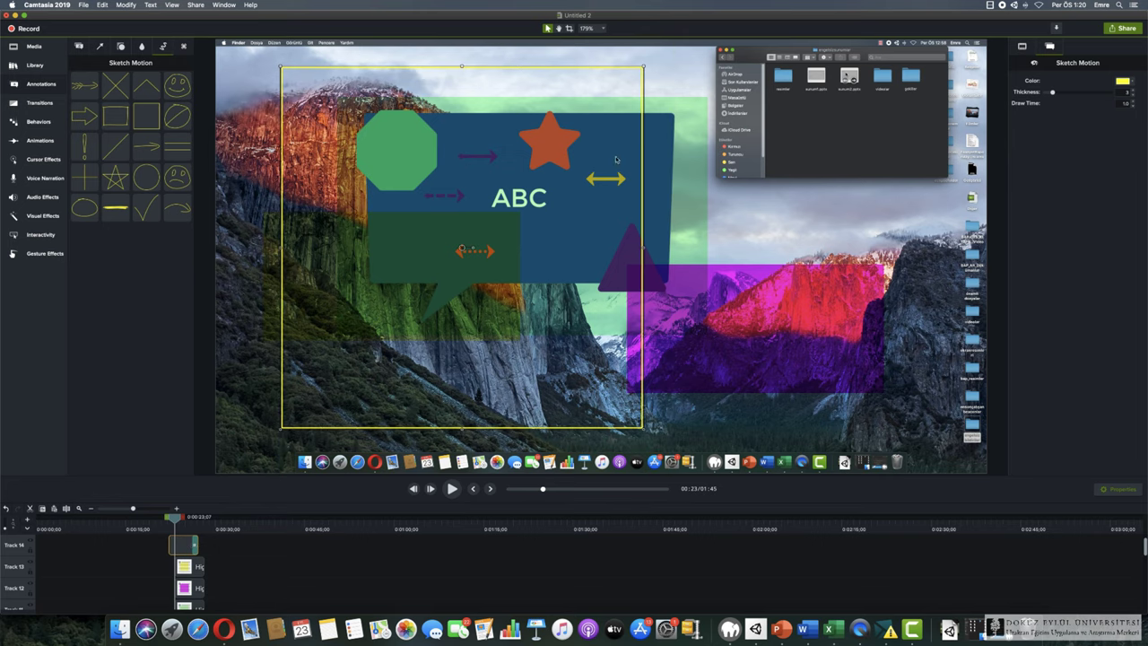
Undo the added Sketch Motion square, highlights, shapes and arrows, keeping the blue ABC callout, and show the available keystroke callouts
{"action": "key", "text": "super+z"}
{"action": "key", "text": "super+z"}
{"action": "key", "text": "super+z"}
{"action": "key", "text": "super+z"}
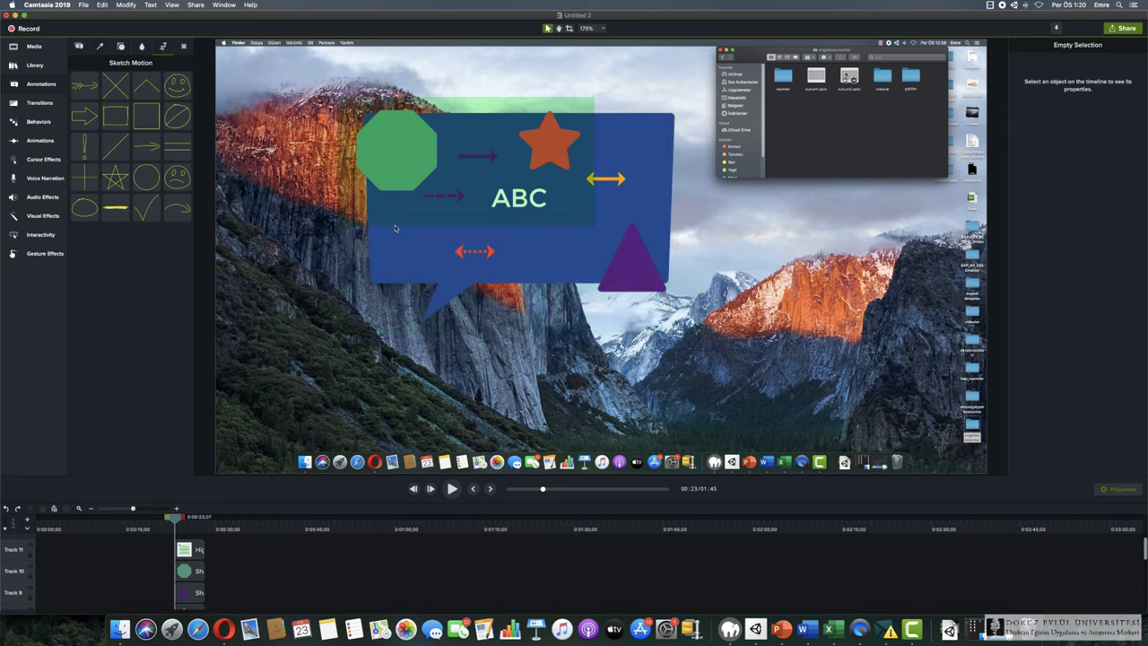
{"action": "key", "text": "super+z"}
{"action": "key", "text": "super+z"}
{"action": "key", "text": "super+z"}
{"action": "key", "text": "super+z"}
{"action": "key", "text": "super+z"}
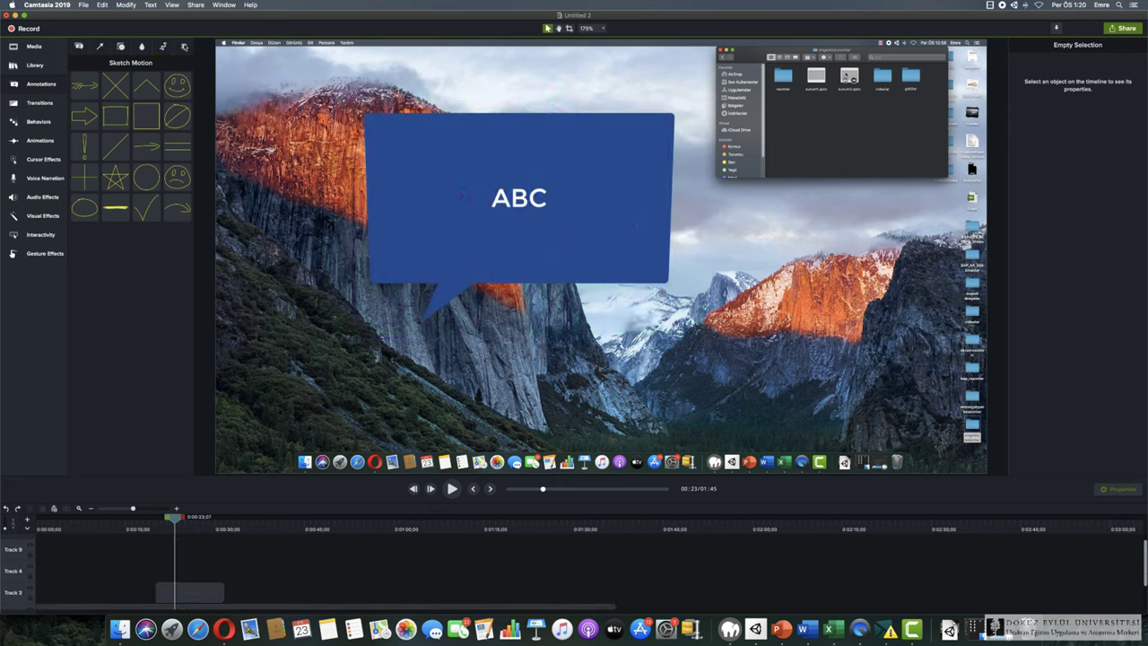
{"action": "left_click", "coordinate": [184, 46]}
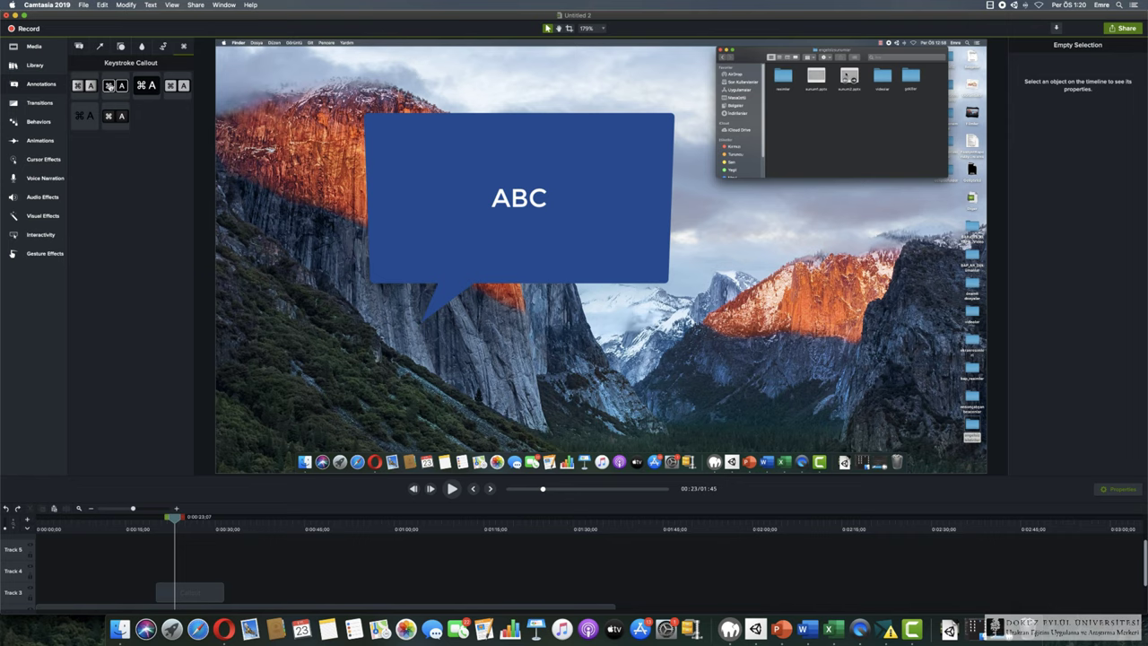
Add a Cube Rotate transition between the intro title and the first recording group on Track 1, and preview it
{"action": "left_click", "coordinate": [50, 105]}
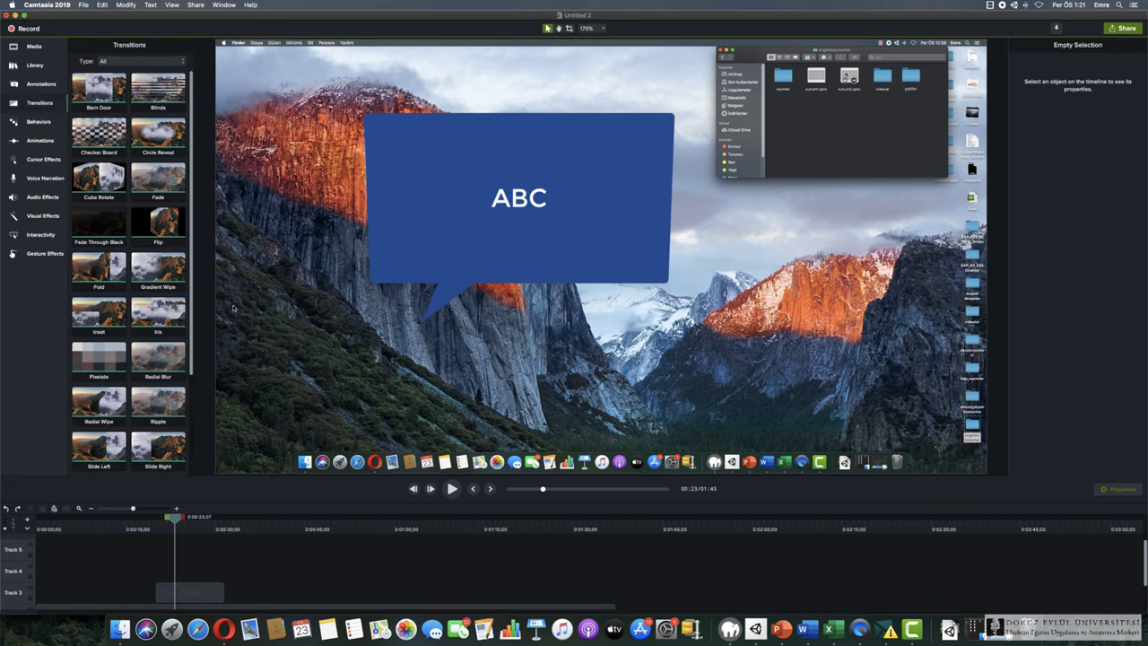
{"action": "scroll", "coordinate": [253, 559], "scroll_direction": "down", "scroll_amount": 3}
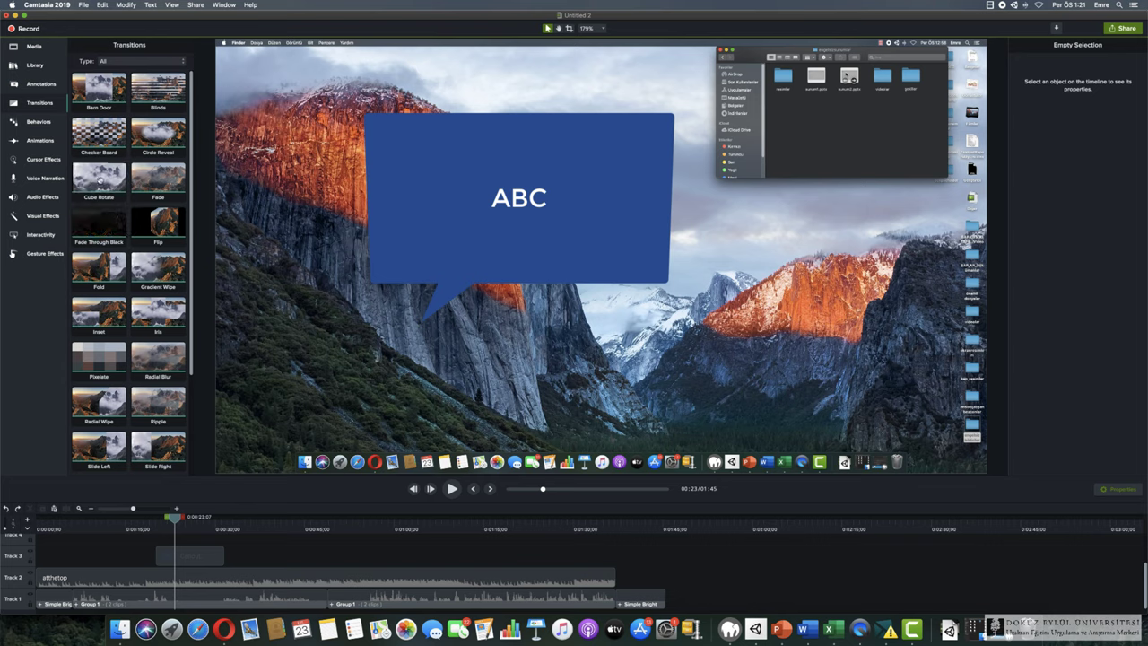
{"action": "mouse_move", "coordinate": [99, 173]}
{"action": "left_mouse_down"}
{"action": "mouse_move", "coordinate": [117, 359]}
{"action": "mouse_move", "coordinate": [58, 558]}
{"action": "mouse_move", "coordinate": [73, 596]}
{"action": "left_mouse_up"}
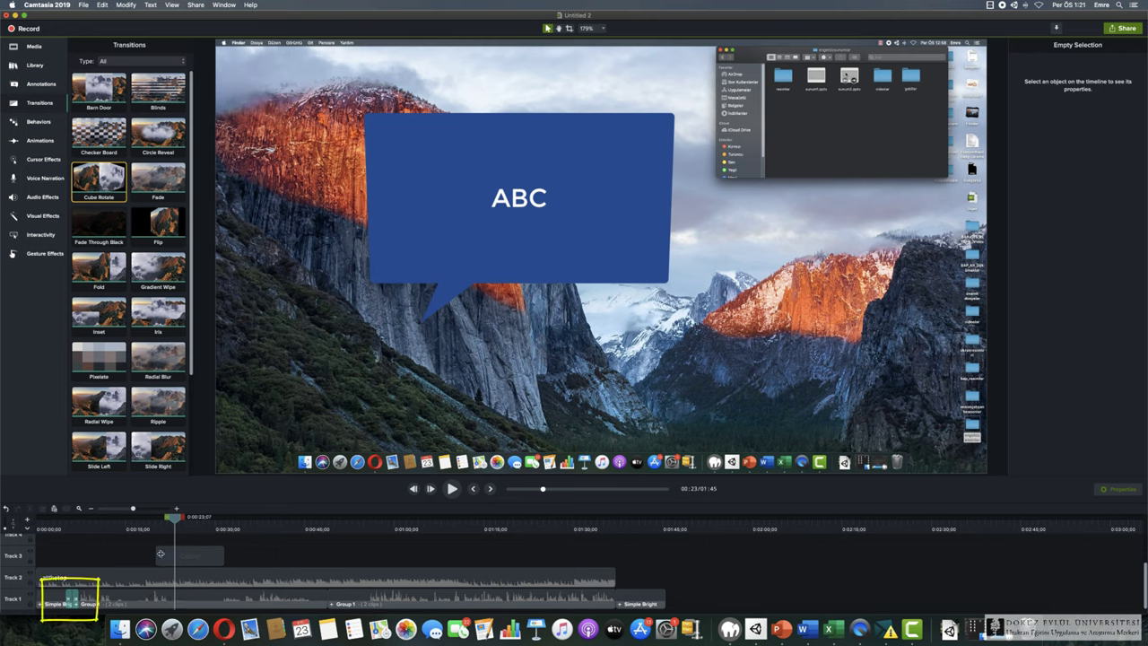
{"action": "left_click_drag", "start_coordinate": [175, 518], "coordinate": [62, 530]}
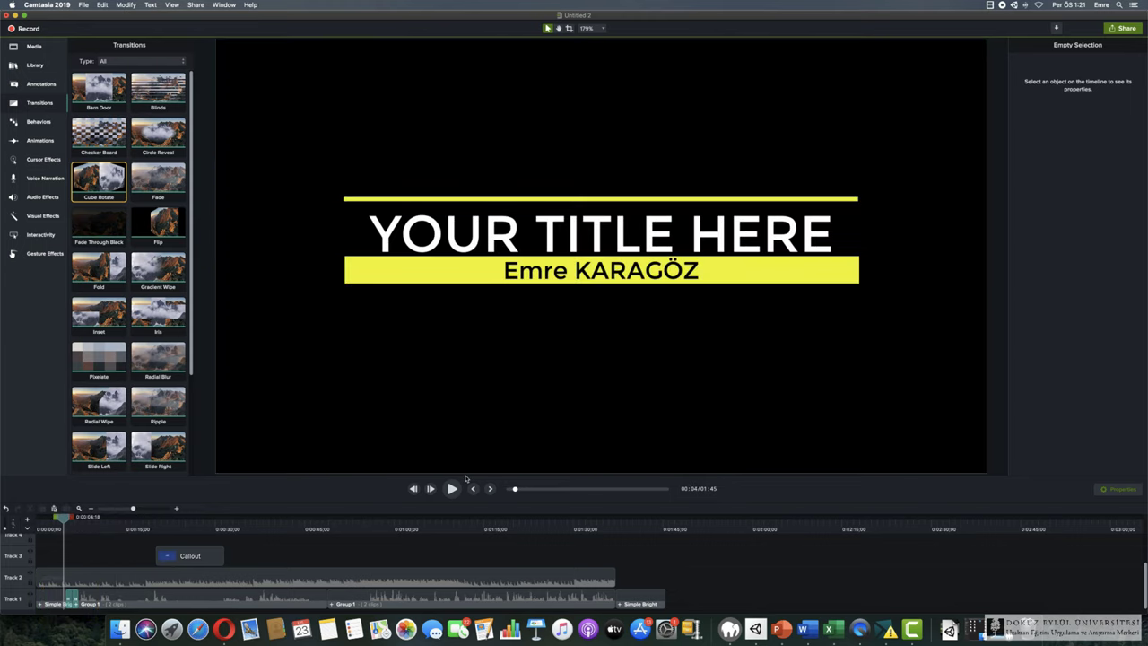
{"action": "left_click", "coordinate": [453, 489]}
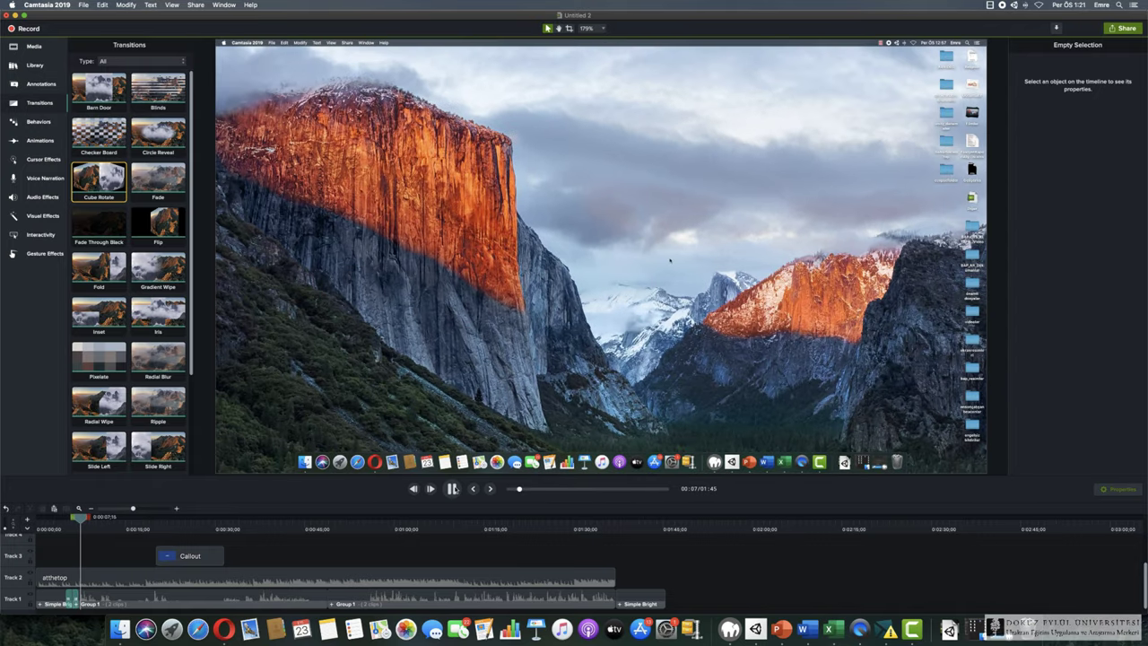
{"action": "left_click", "coordinate": [453, 488]}
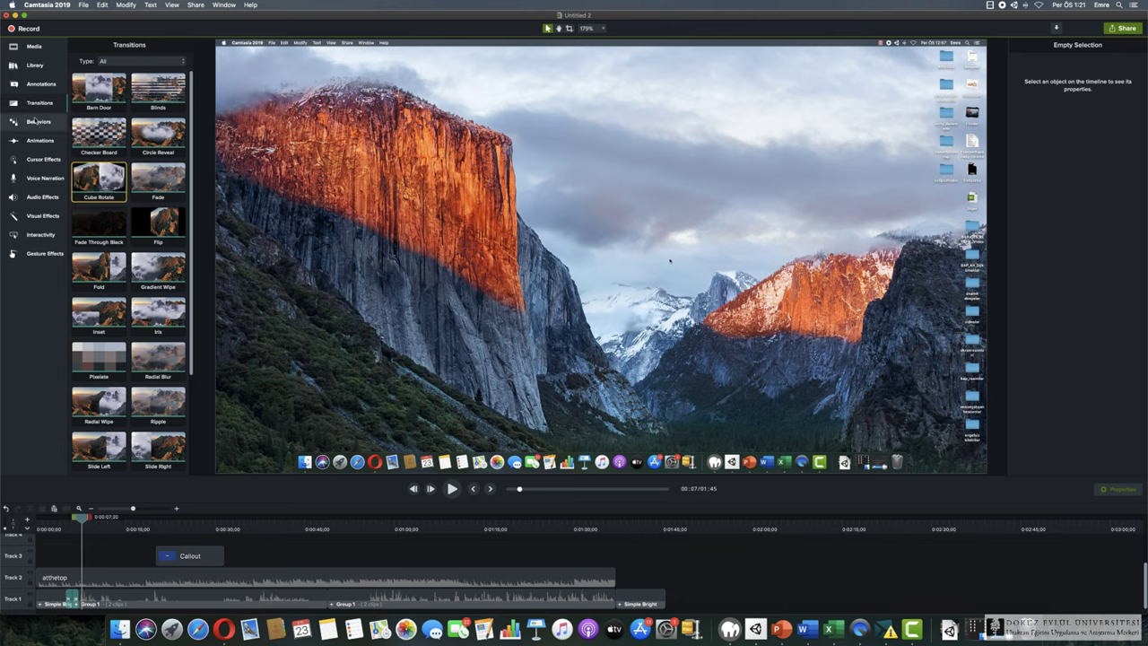
Apply the Explode behavior to the blue ABC callout on Track 3 and play back its entrance
{"action": "left_click", "coordinate": [38, 123]}
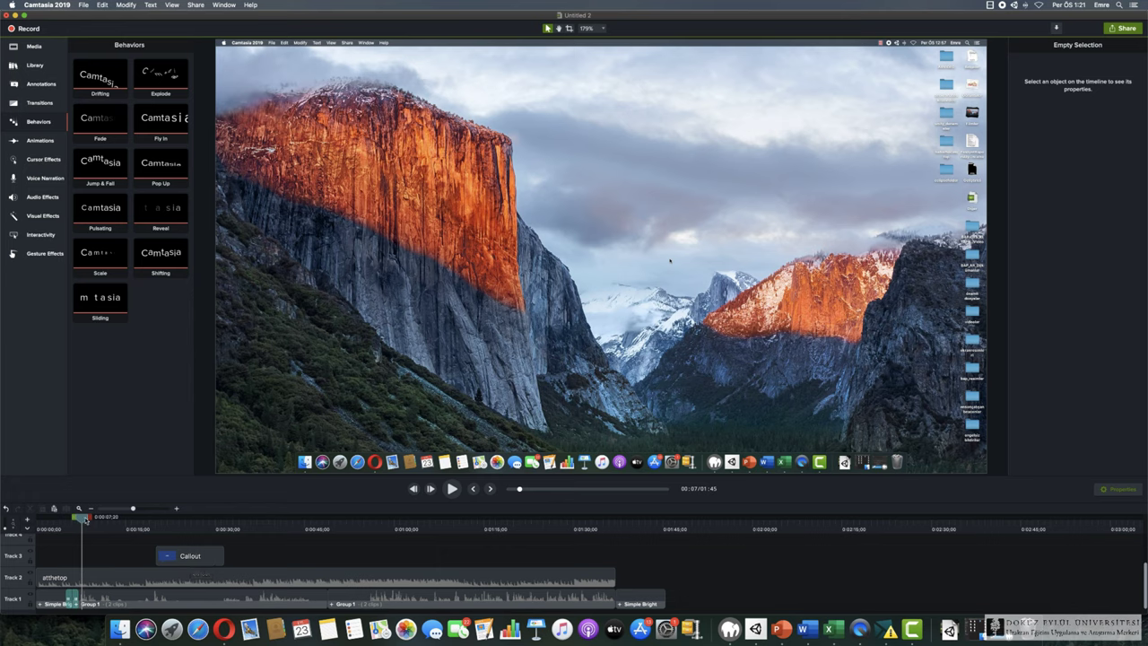
{"action": "left_click_drag", "start_coordinate": [83, 519], "coordinate": [151, 529]}
{"action": "left_click", "coordinate": [452, 489]}
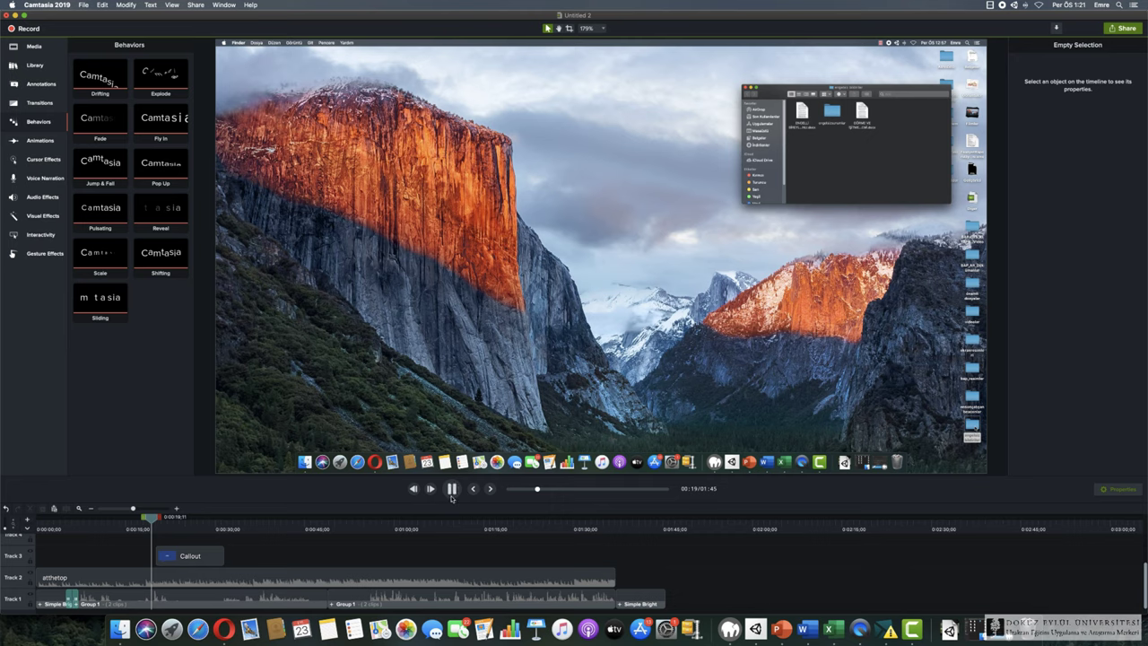
{"action": "left_click", "coordinate": [452, 494]}
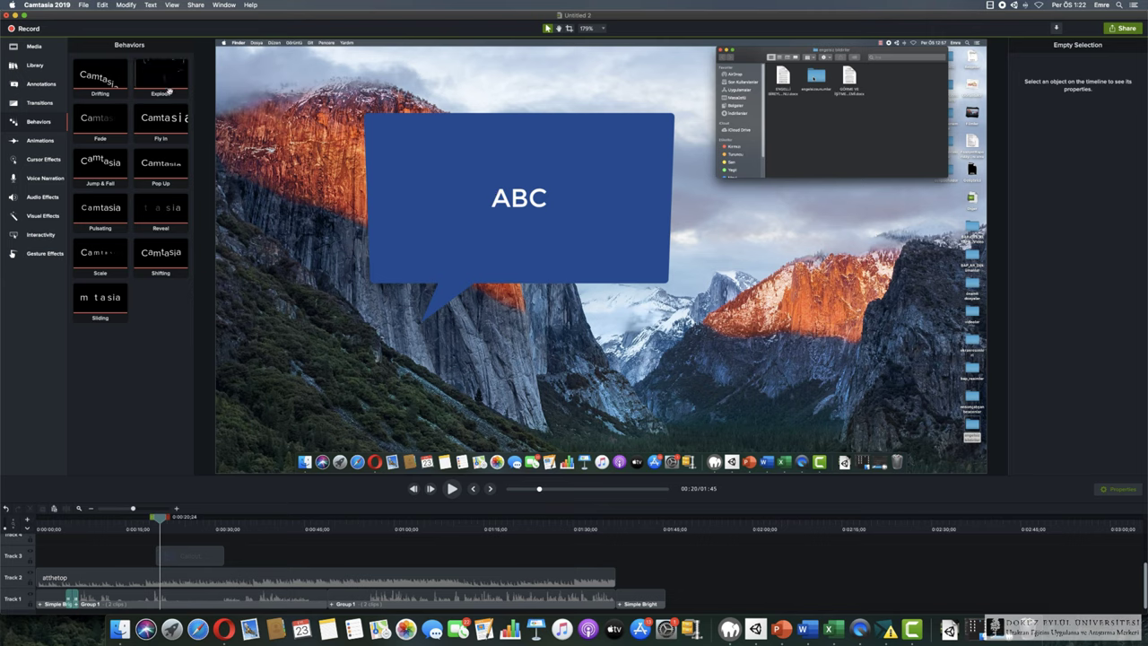
{"action": "left_click_drag", "start_coordinate": [161, 77], "coordinate": [188, 561]}
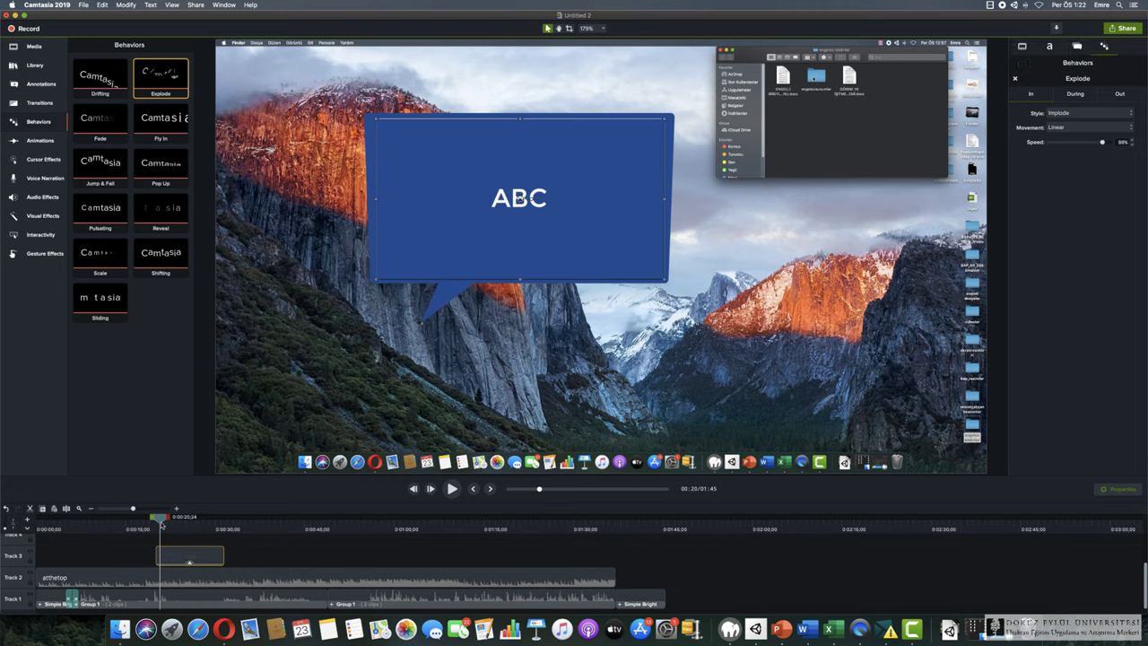
{"action": "left_click_drag", "start_coordinate": [163, 525], "coordinate": [149, 520]}
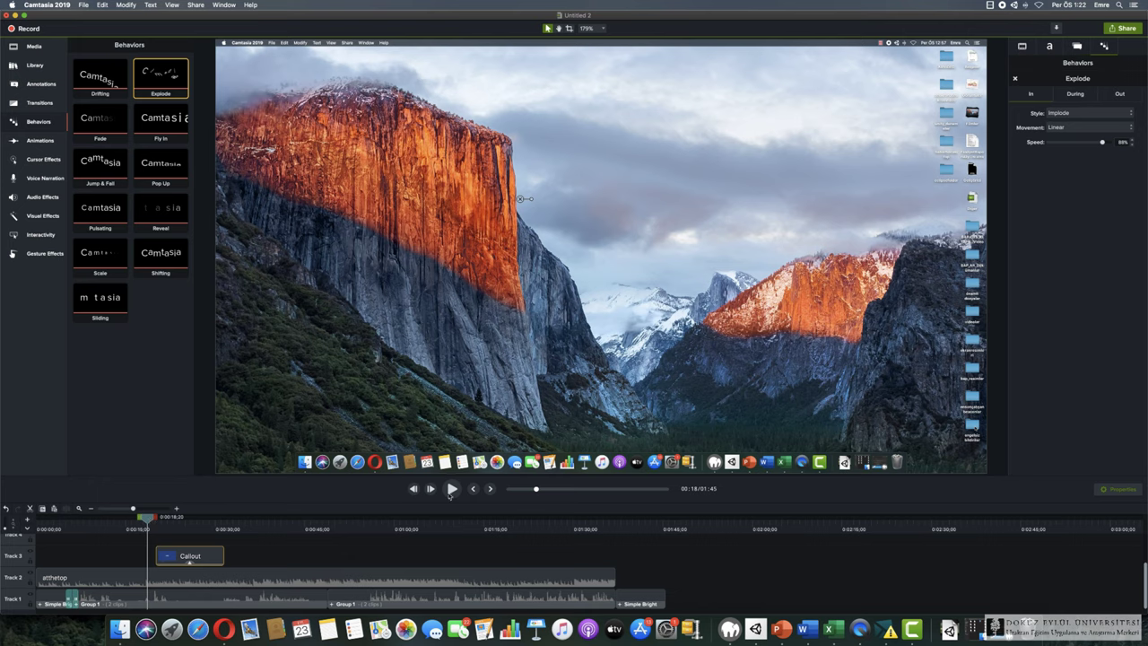
{"action": "left_click", "coordinate": [453, 489]}
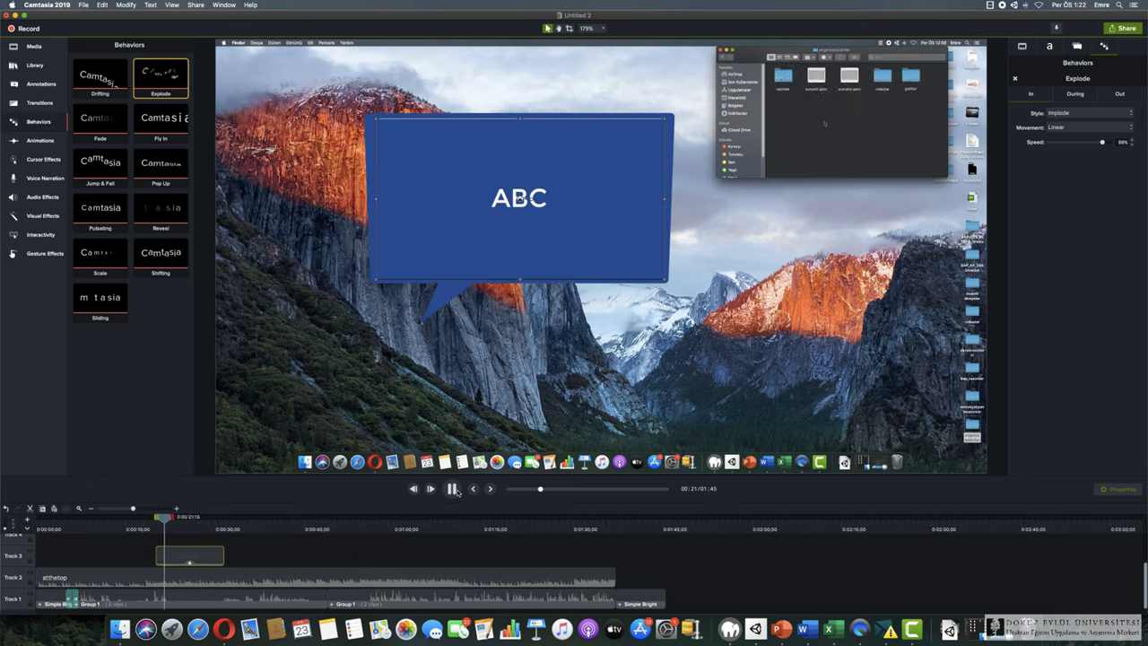
{"action": "left_click", "coordinate": [453, 488]}
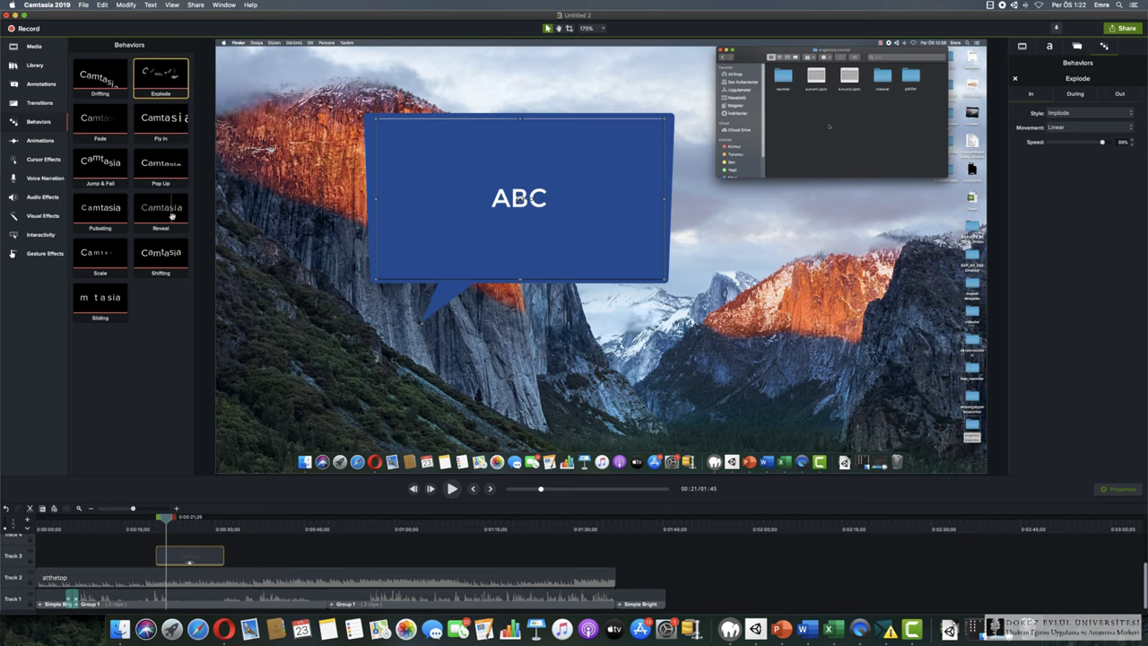
Try to apply the Highlight cursor effect to the recording on the timeline, and look through the left-click and right-click effects
{"action": "left_click", "coordinate": [39, 142]}
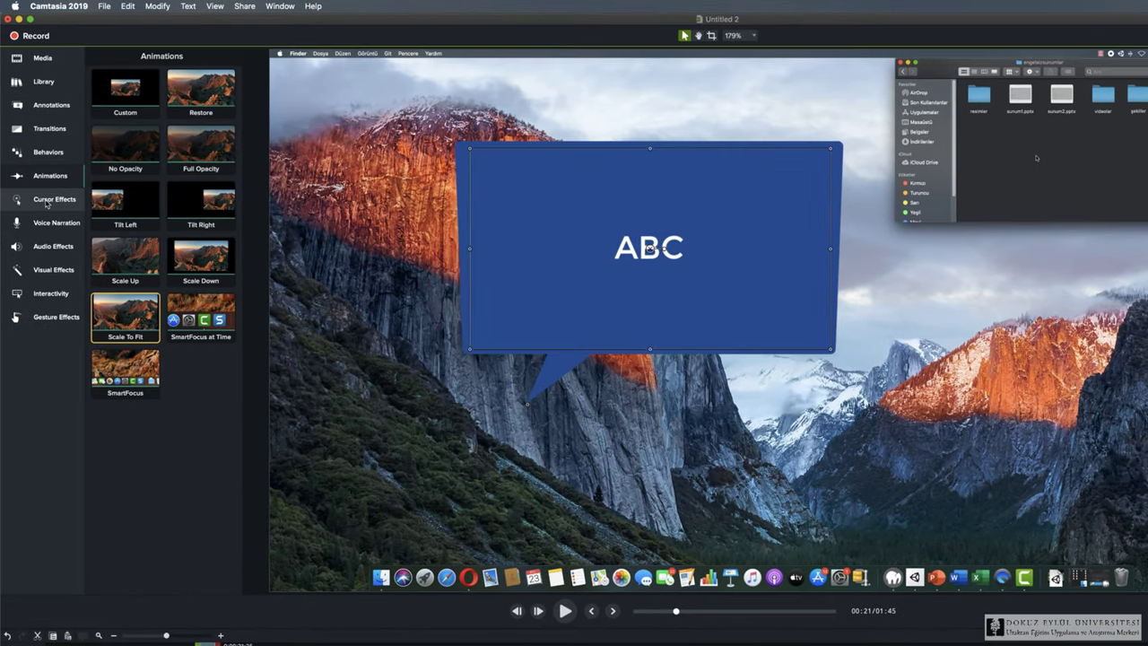
{"action": "left_click", "coordinate": [47, 202]}
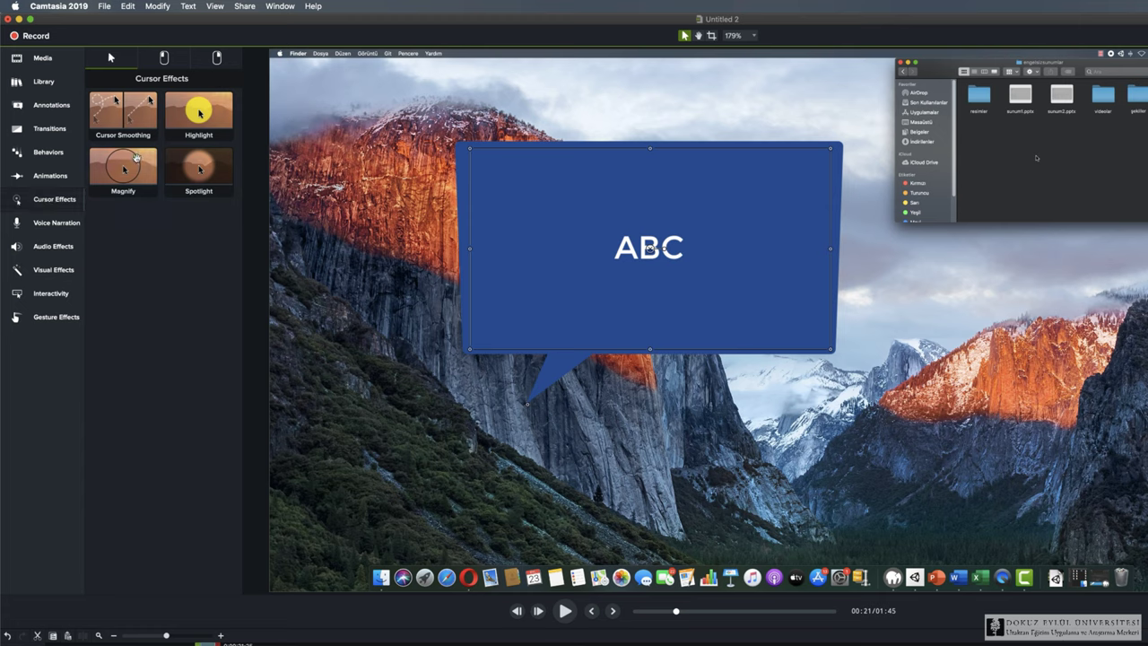
{"action": "left_click_drag", "start_coordinate": [196, 110], "coordinate": [186, 620]}
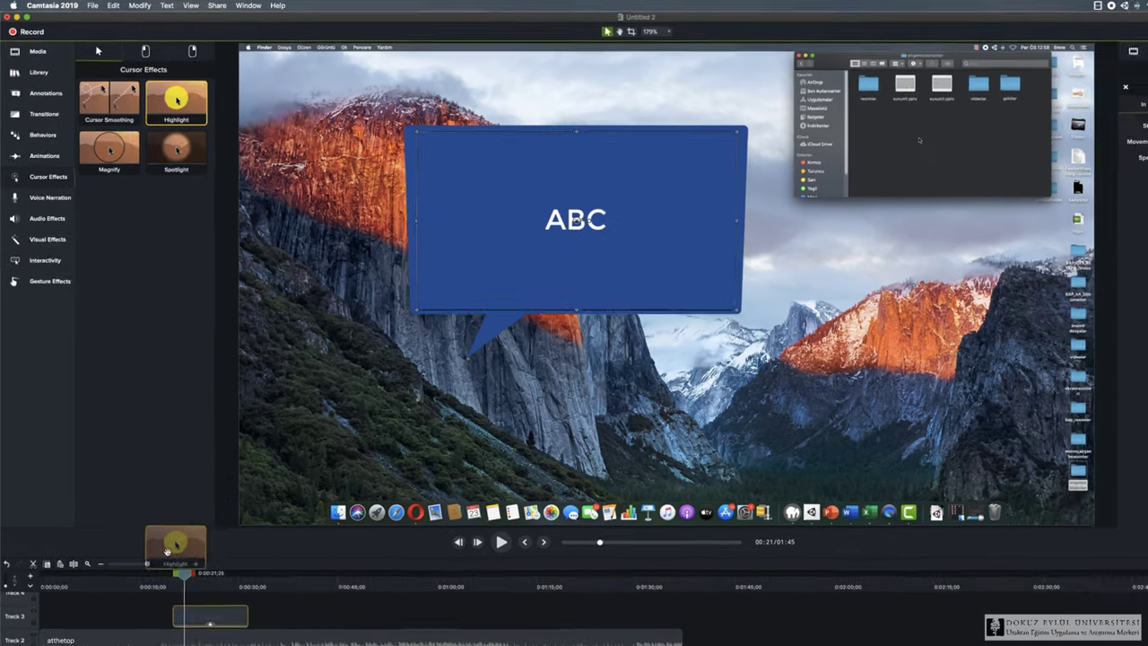
{"action": "left_click_drag", "start_coordinate": [166, 550], "coordinate": [127, 645]}
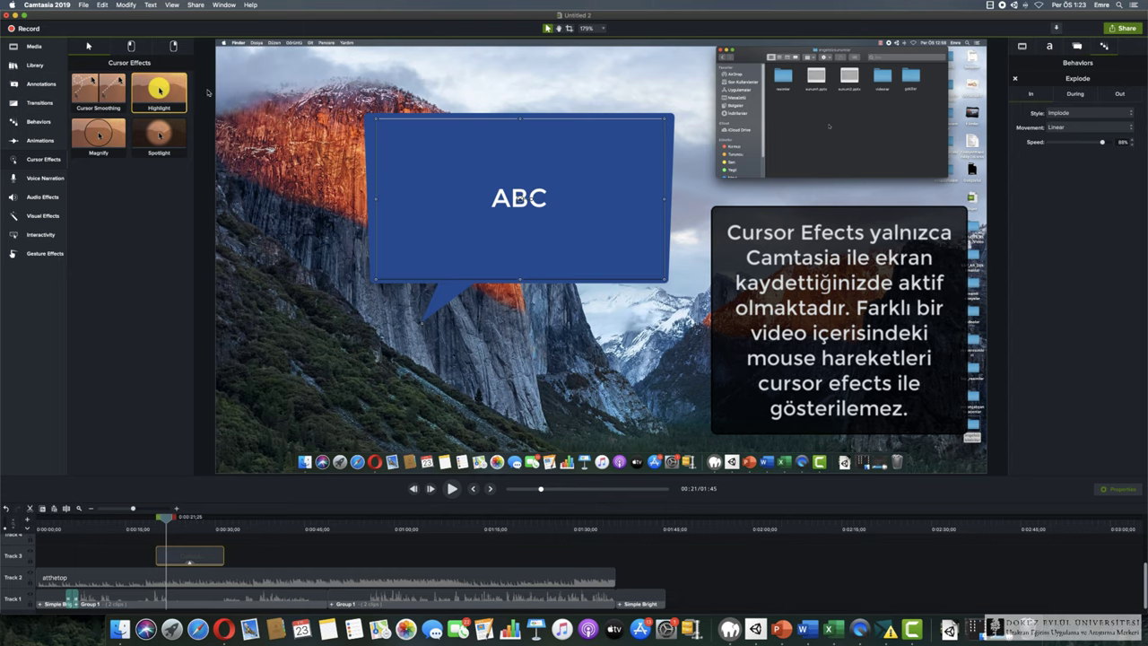
{"action": "left_click", "coordinate": [139, 48]}
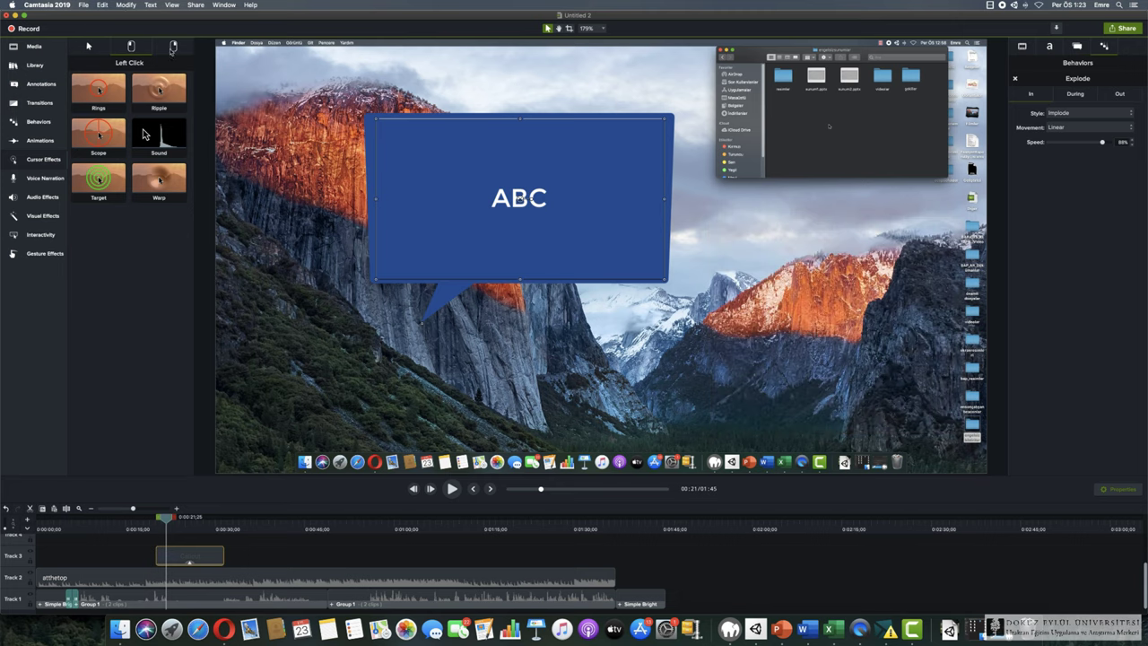
{"action": "left_click", "coordinate": [173, 49]}
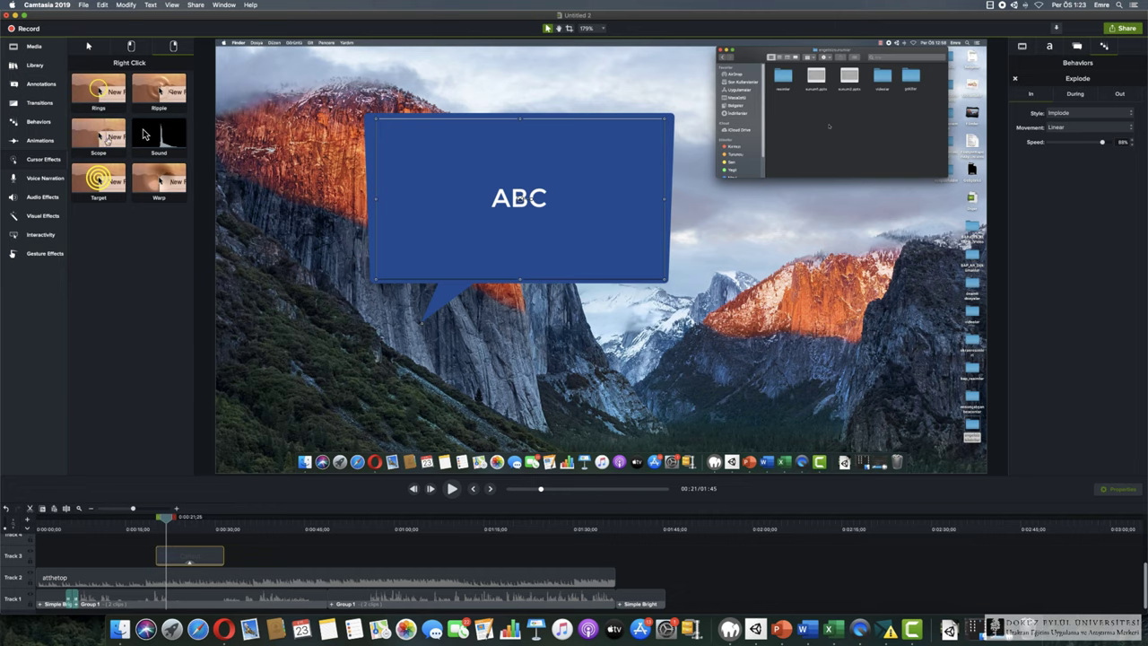